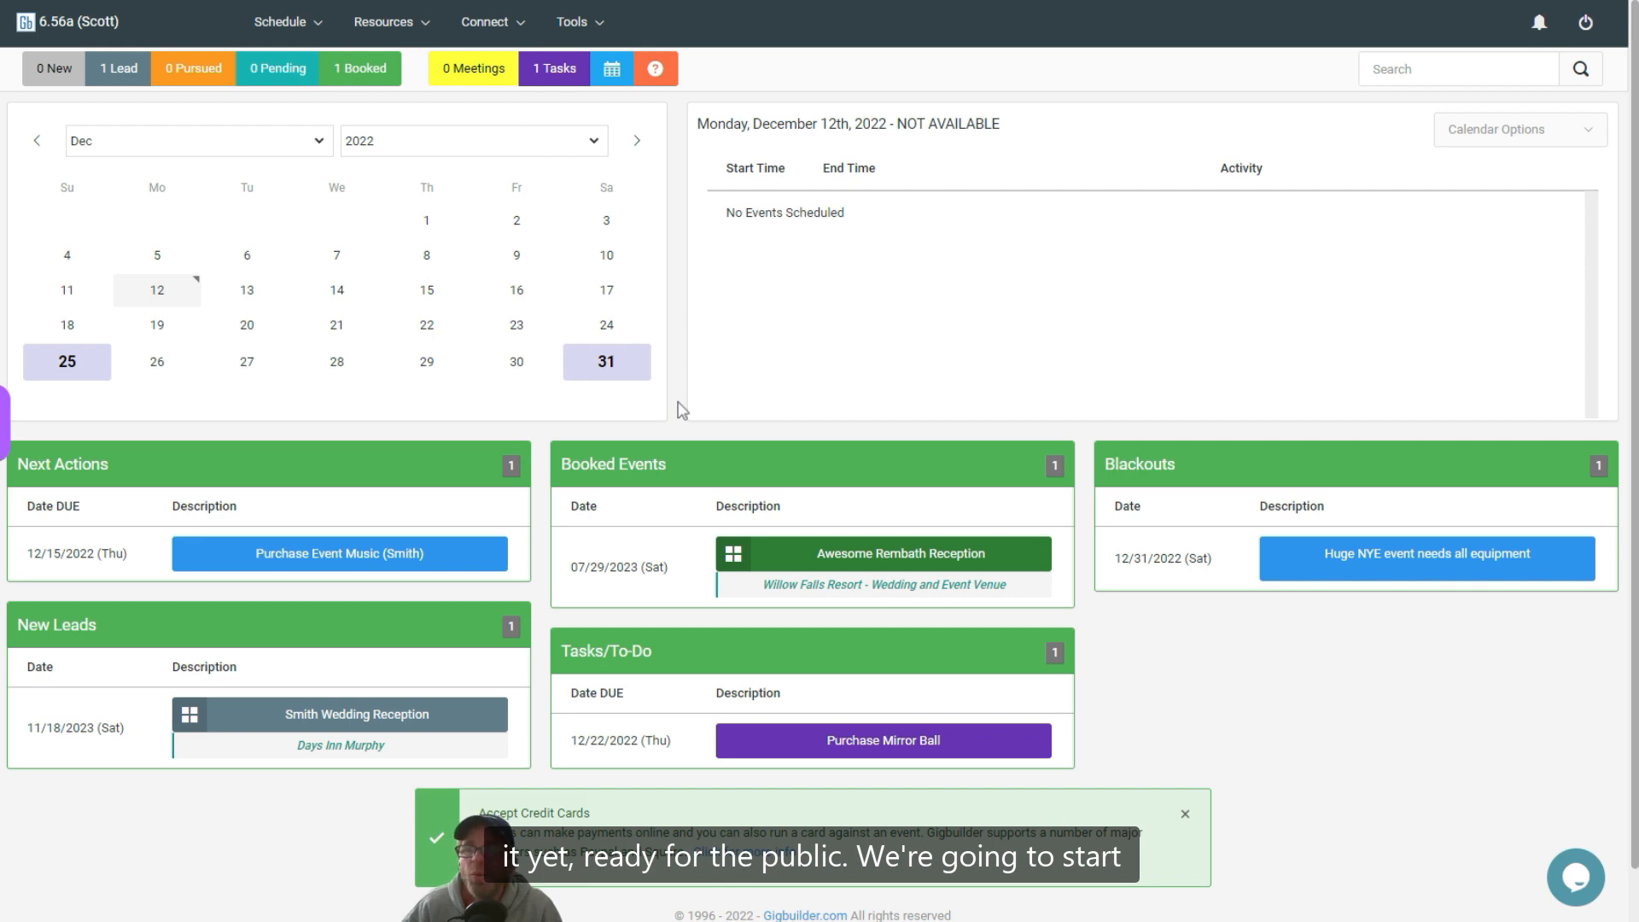
# Step: Open the Date Checker settings in the web tools and setup area
pyautogui.click(574, 30)
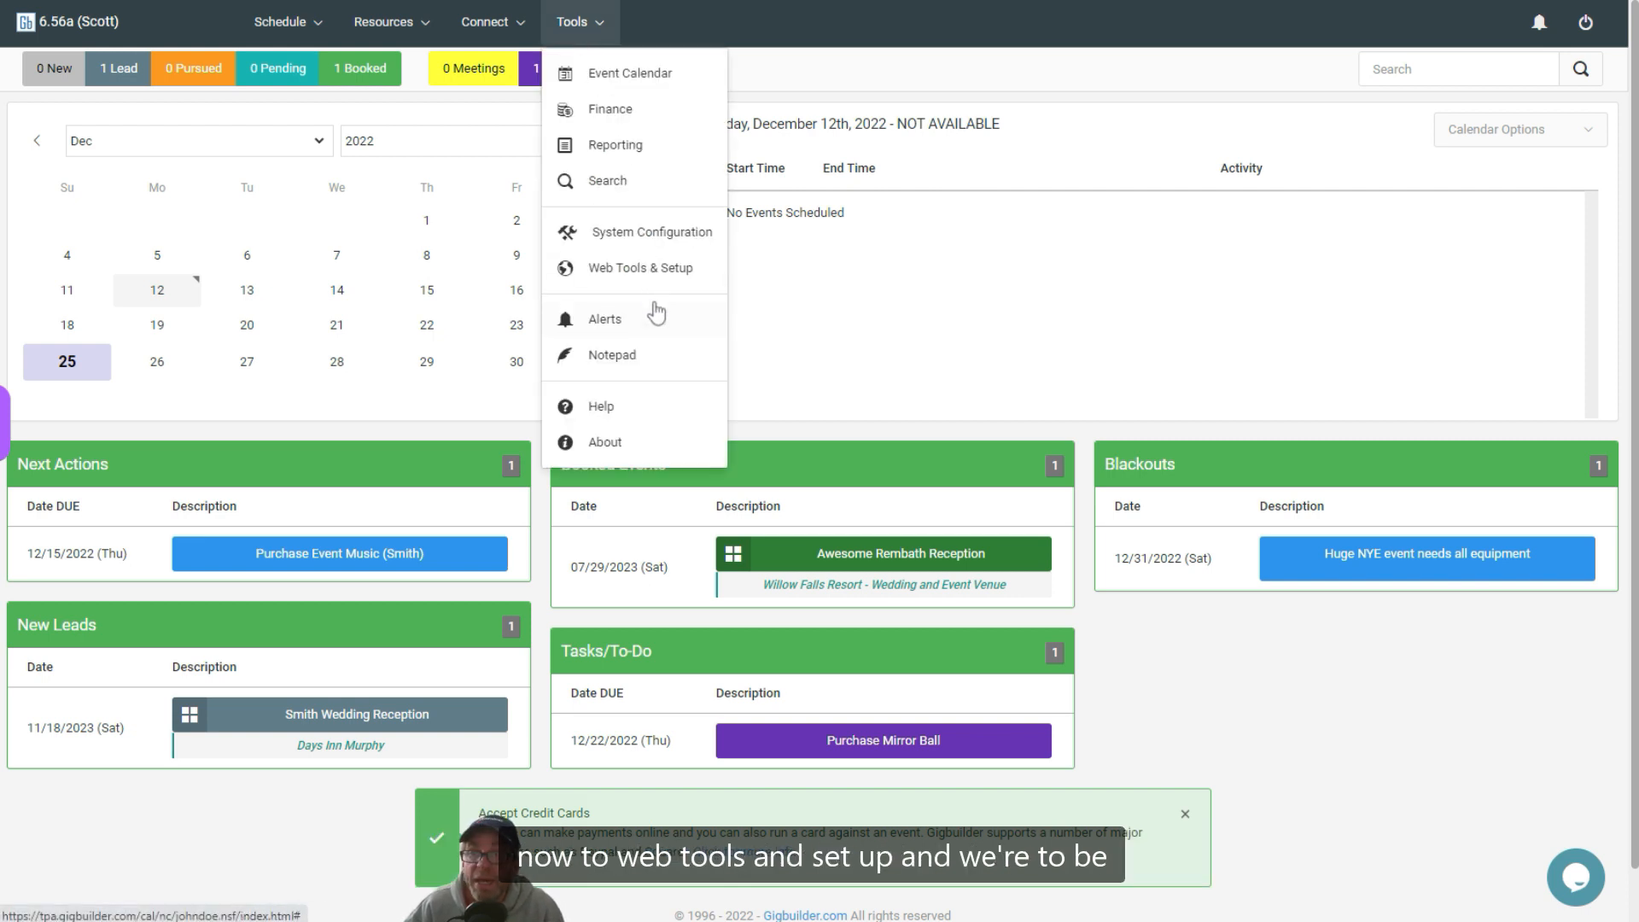
pyautogui.click(626, 273)
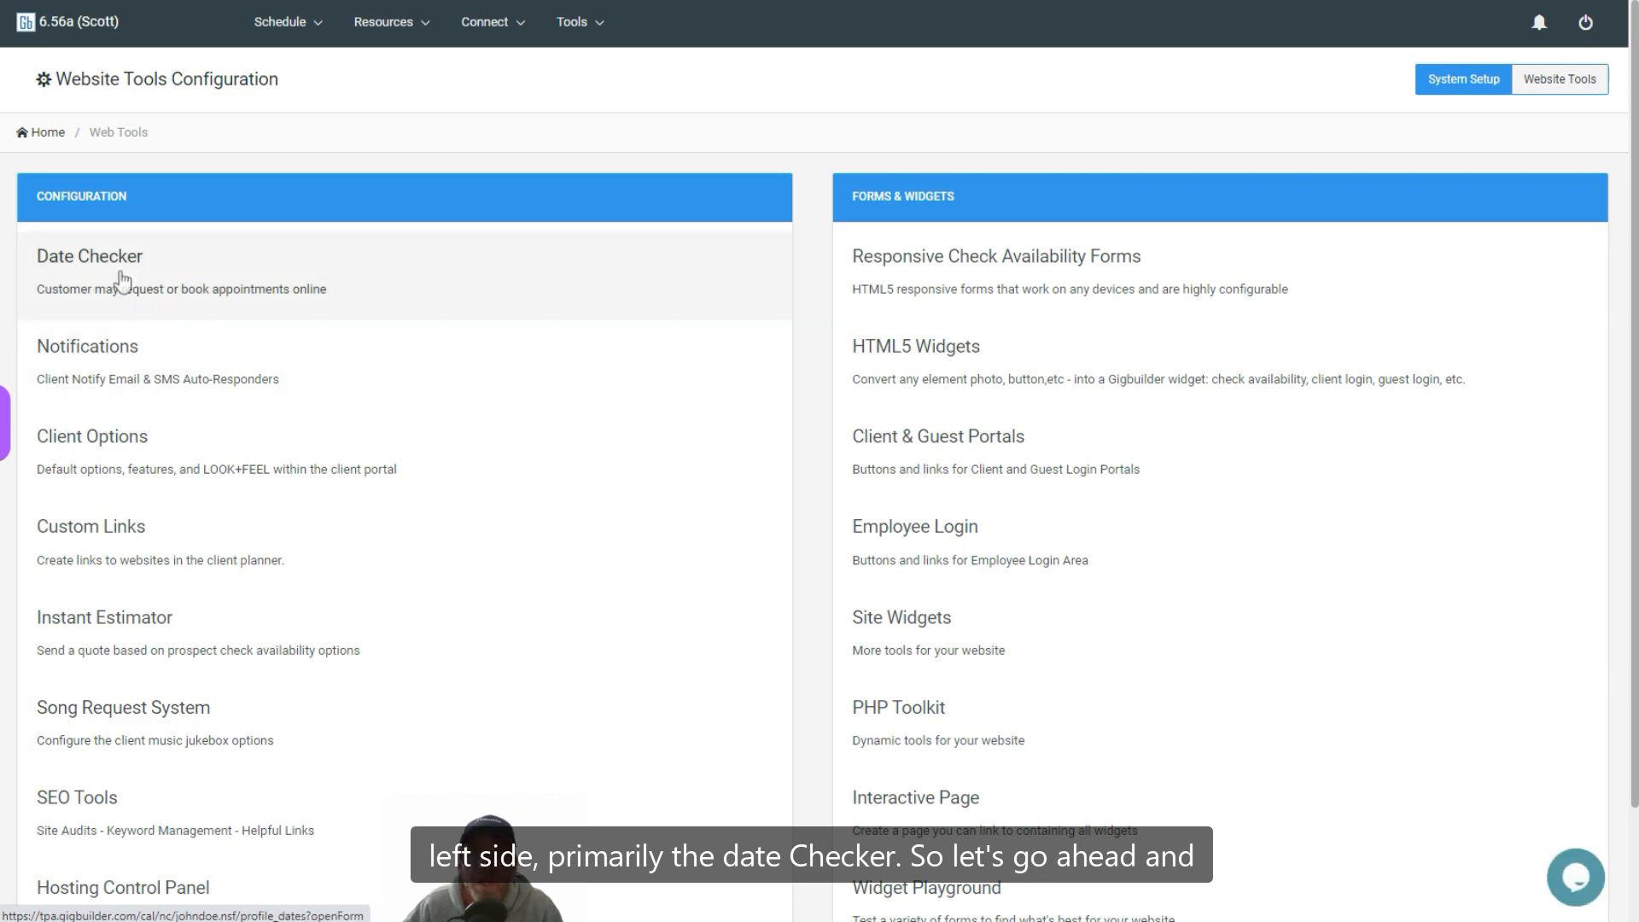
pyautogui.click(123, 278)
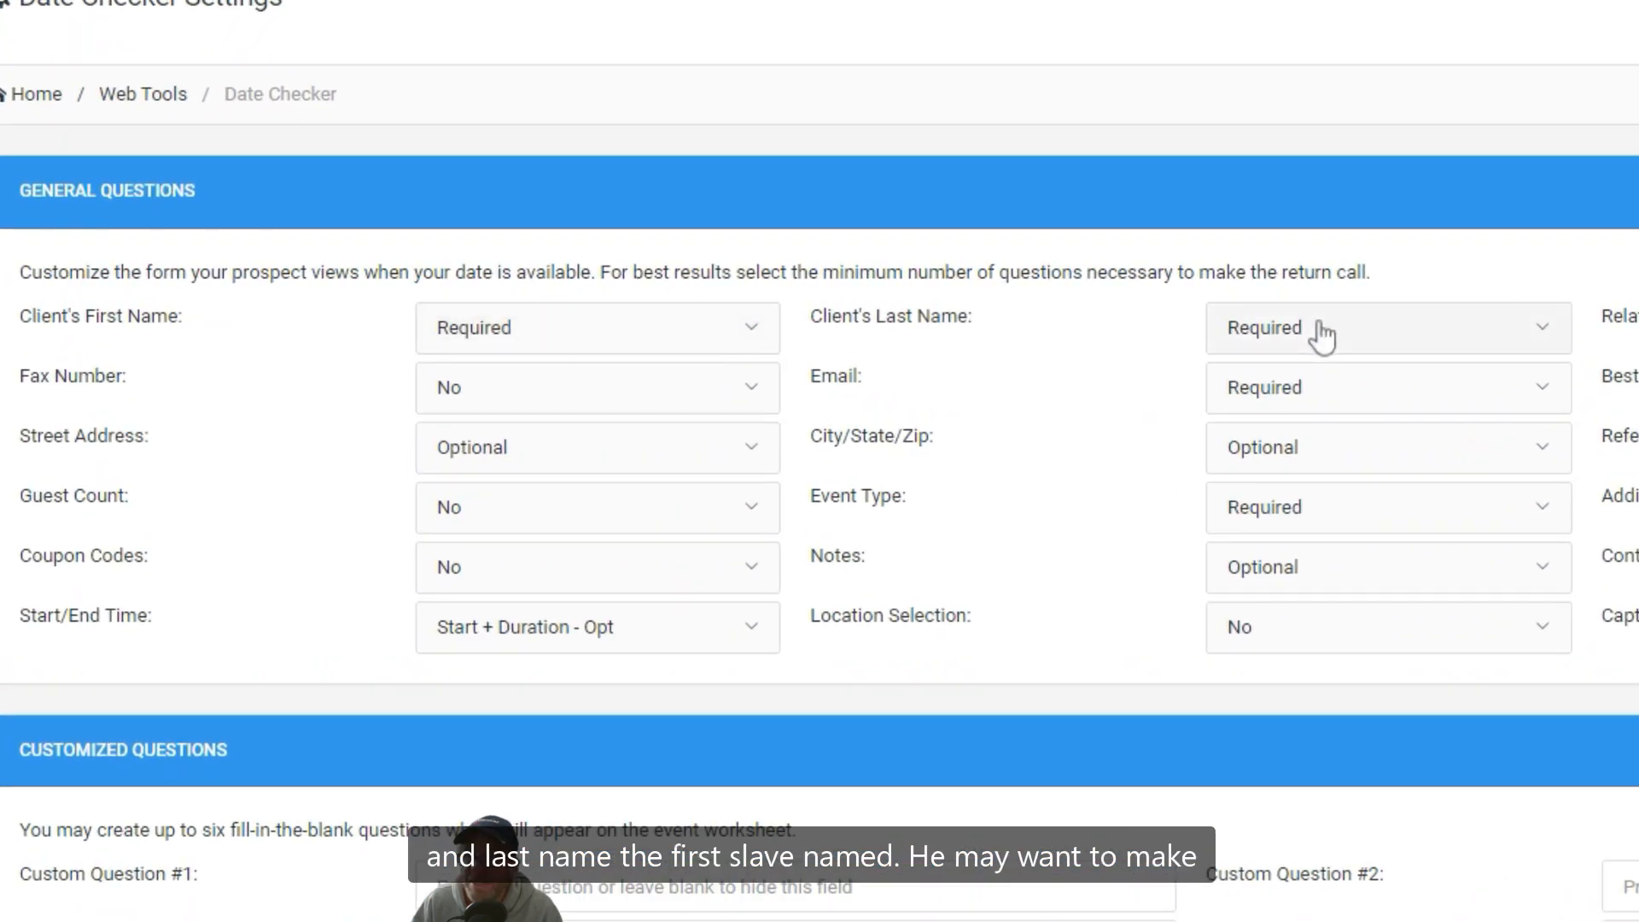
# Step: Keep the client's first name question set to Required and review the choices for the email question
pyautogui.click(589, 340)
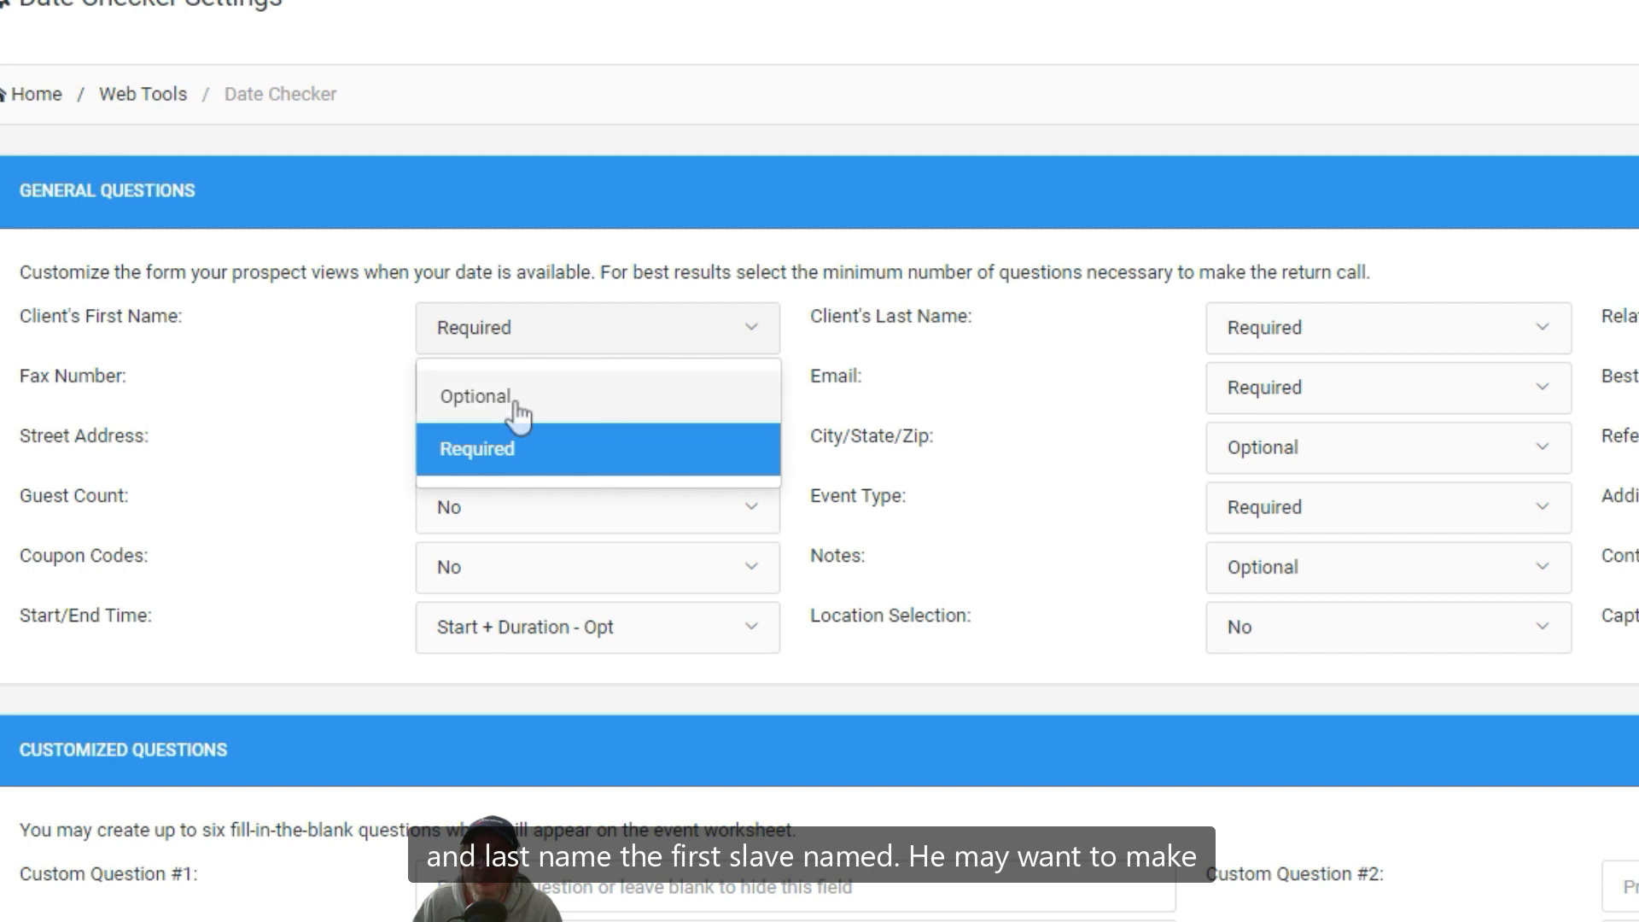
pyautogui.click(510, 461)
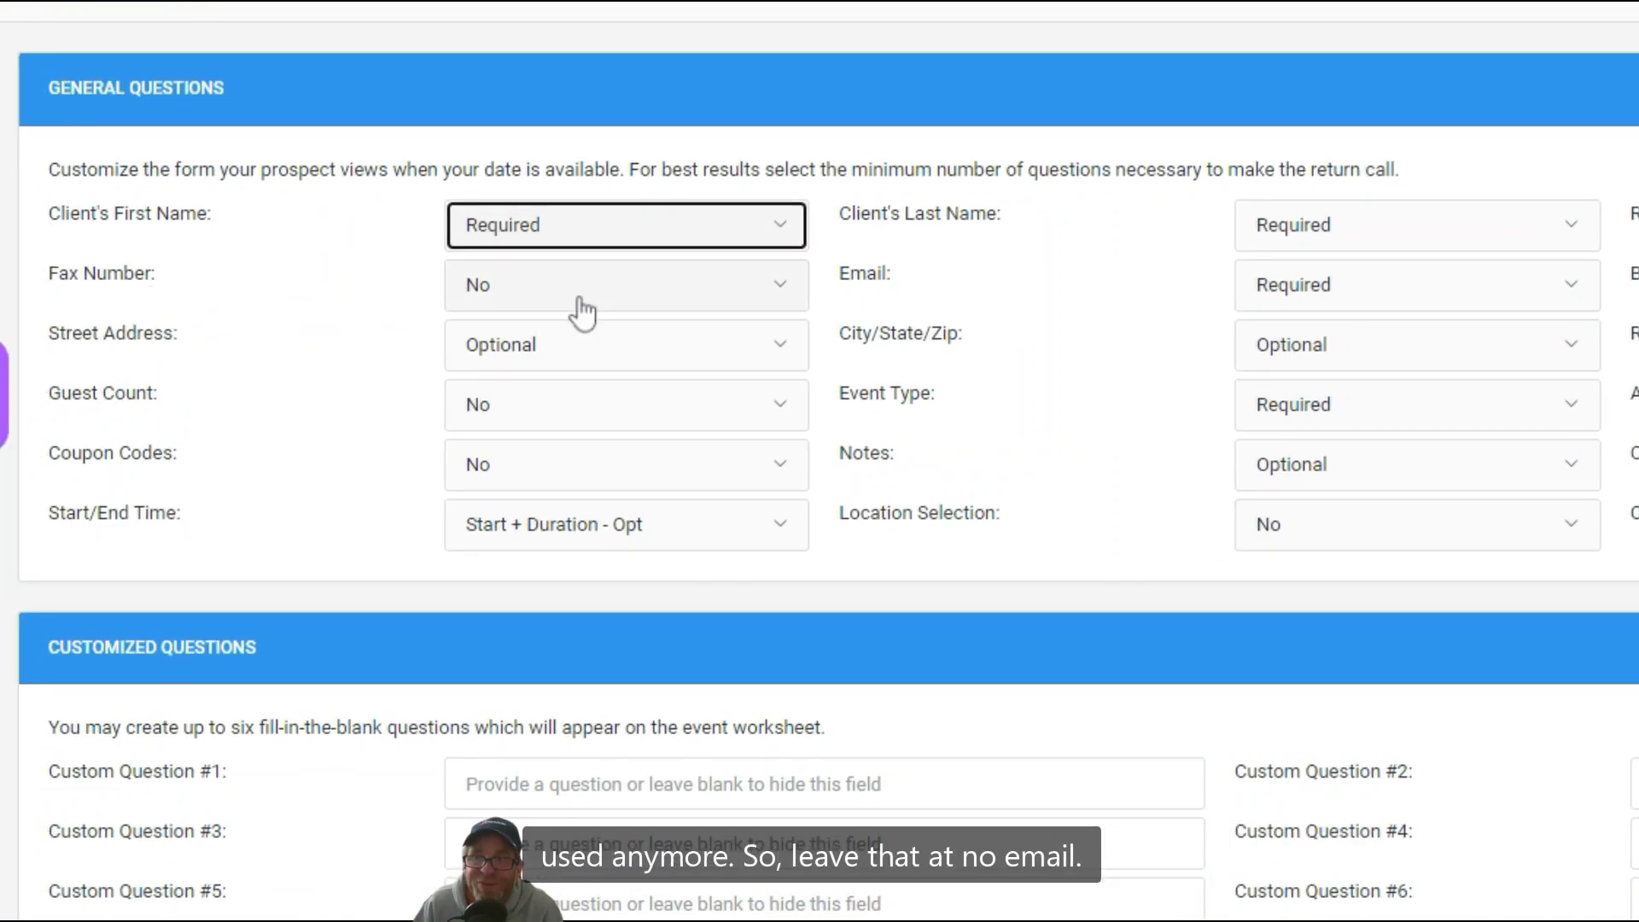
pyautogui.click(1317, 292)
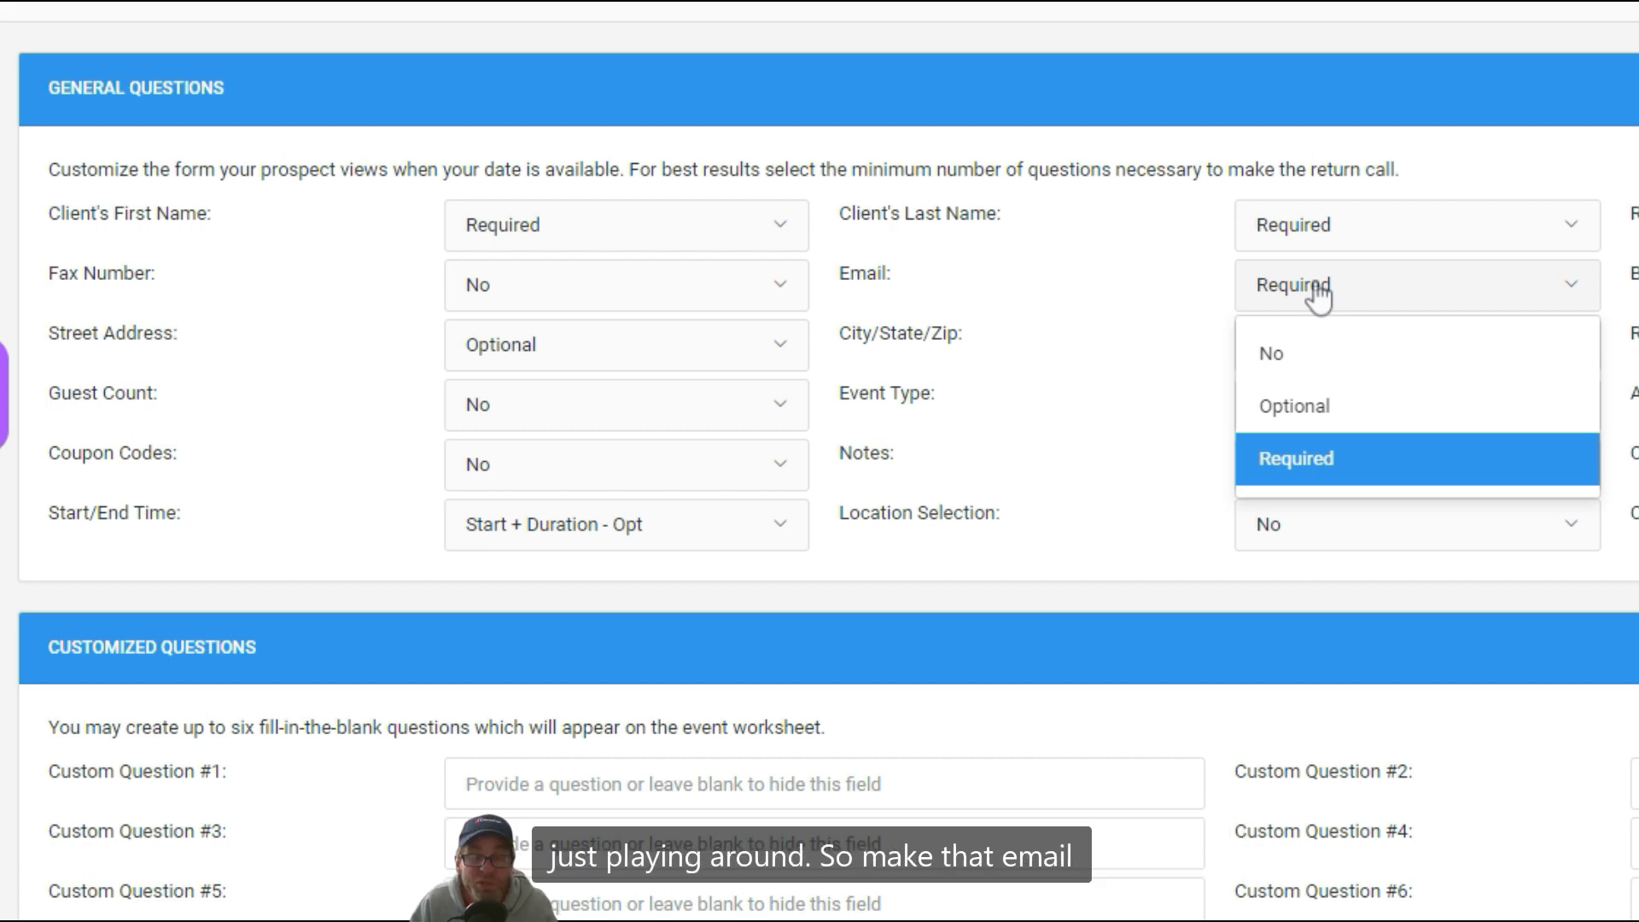
pyautogui.click(942, 287)
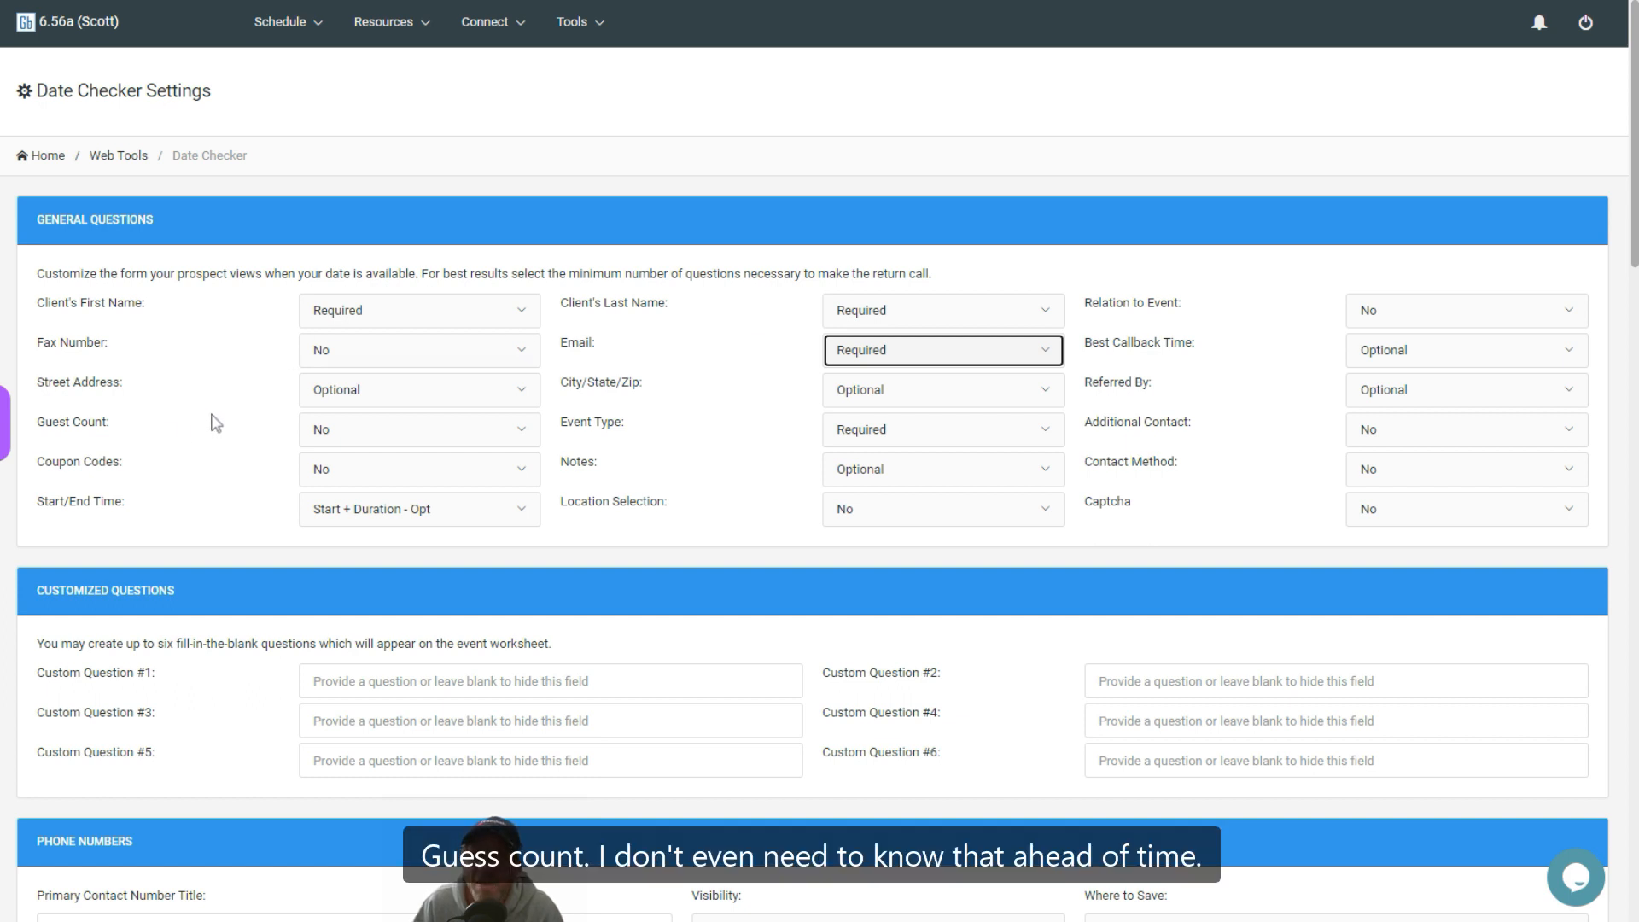
# Step: Review the general question choices for guest count, event type, contact method and start/end time
pyautogui.click(348, 437)
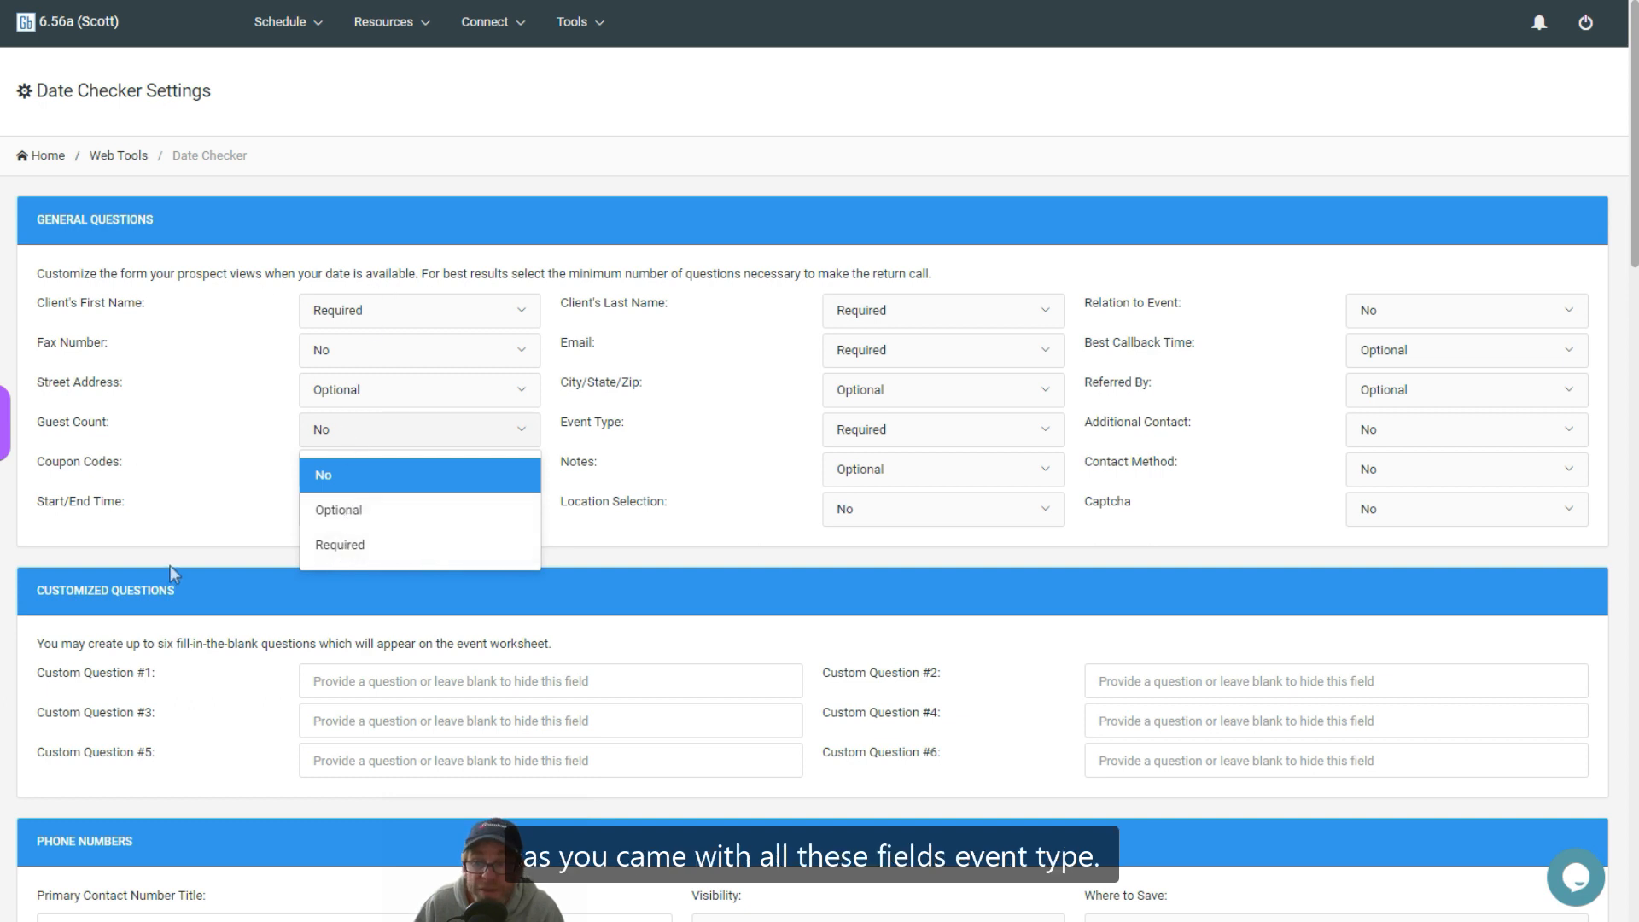
pyautogui.click(700, 449)
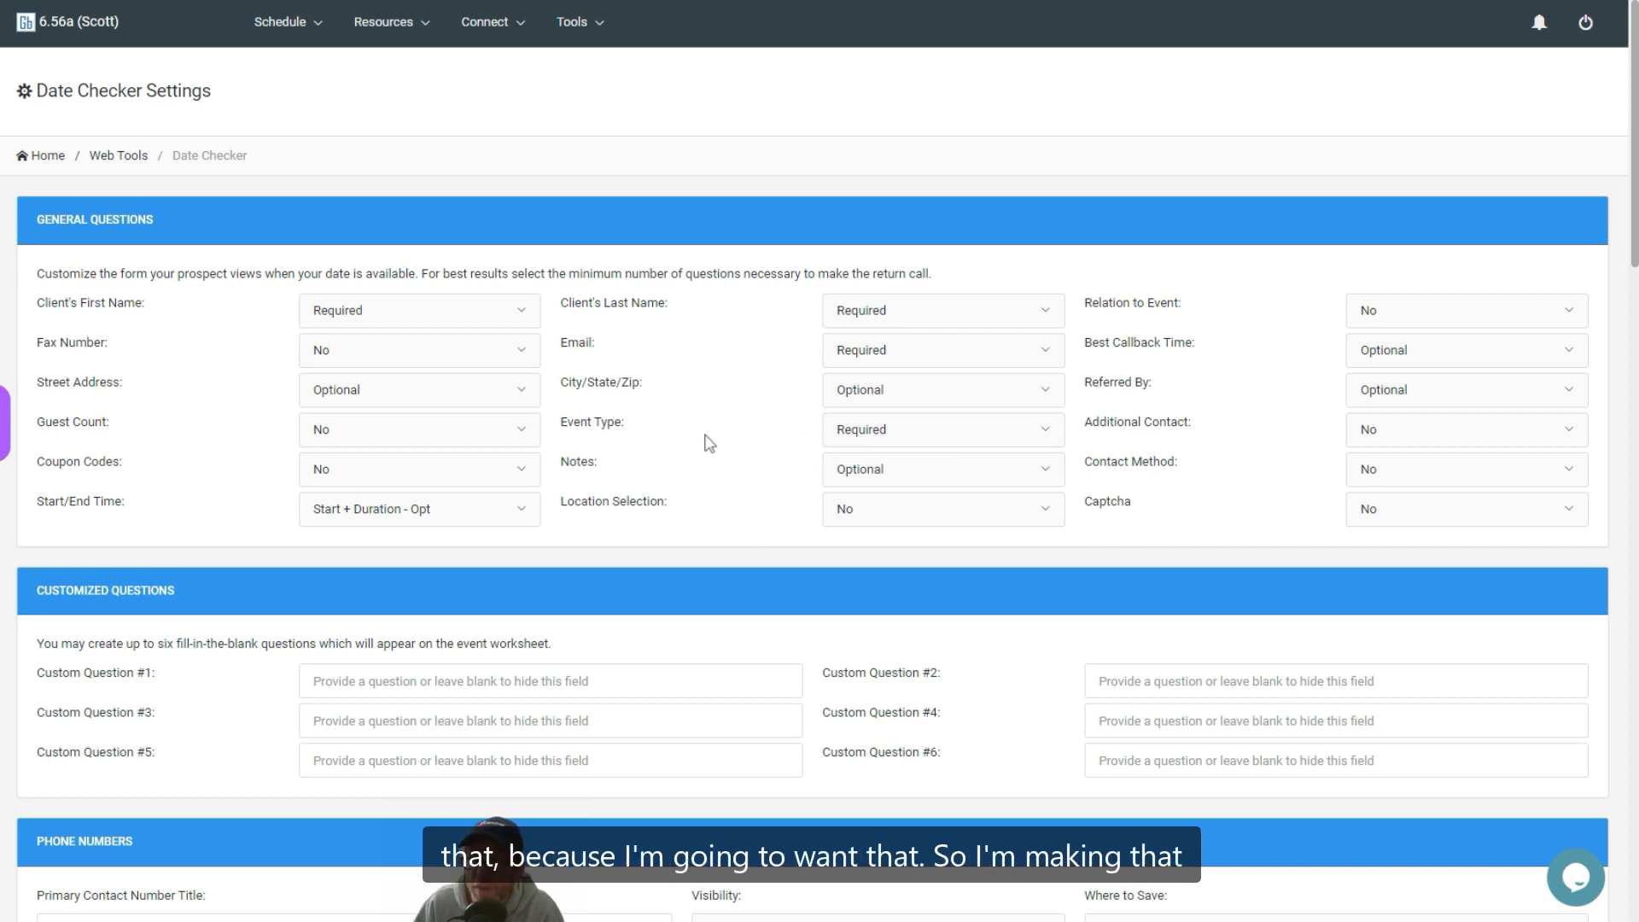
pyautogui.click(879, 436)
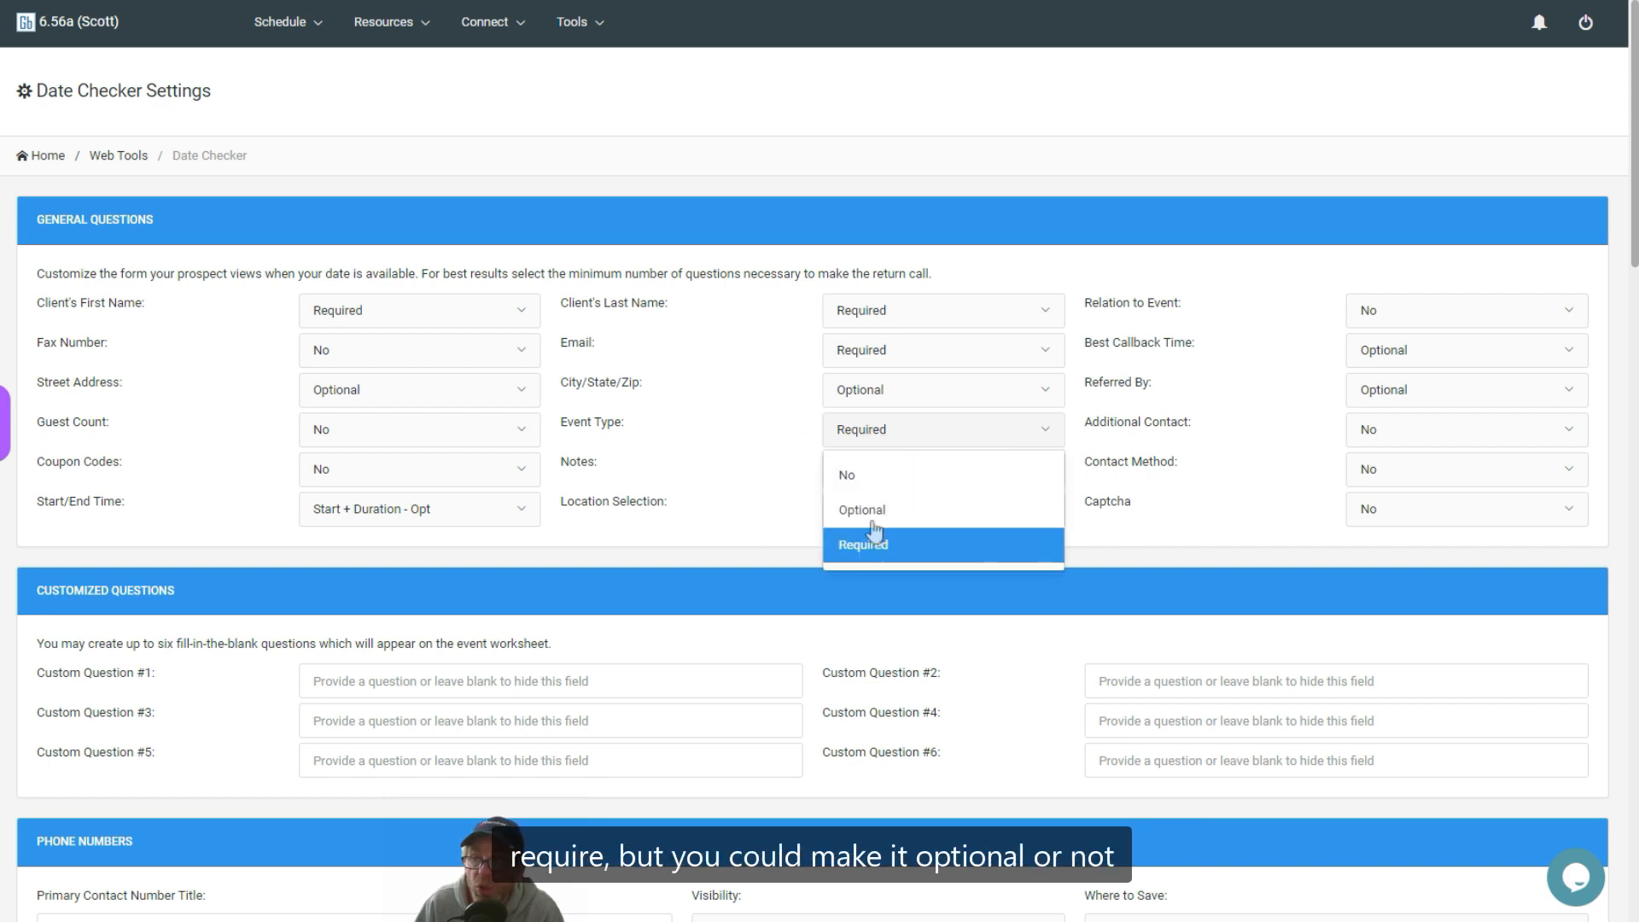
pyautogui.click(772, 442)
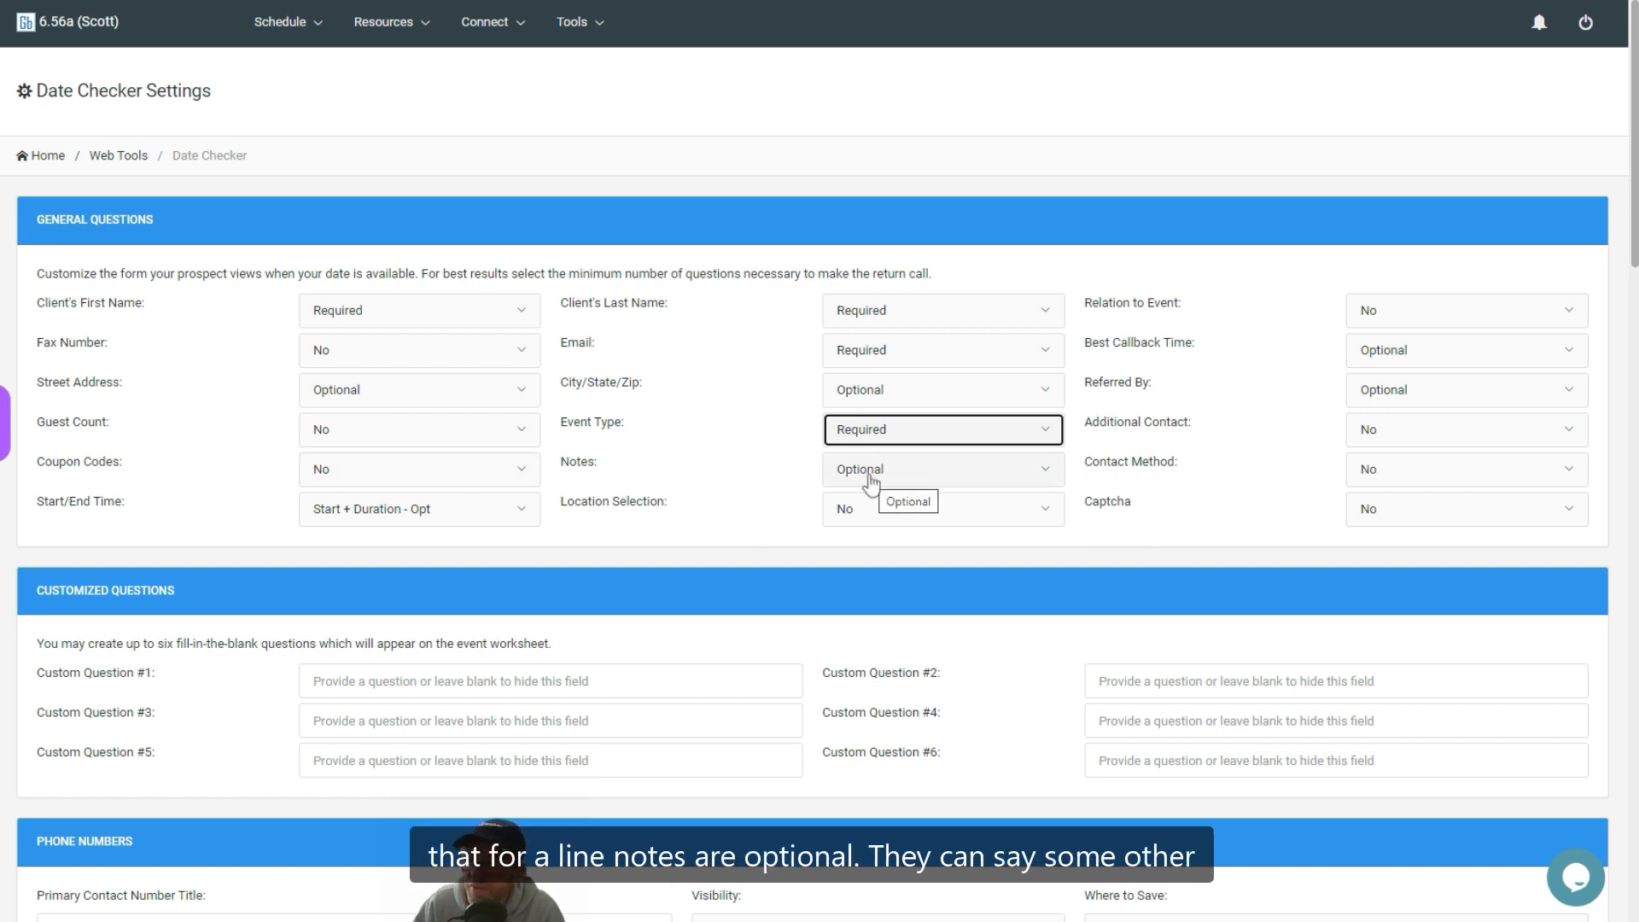
pyautogui.click(1422, 470)
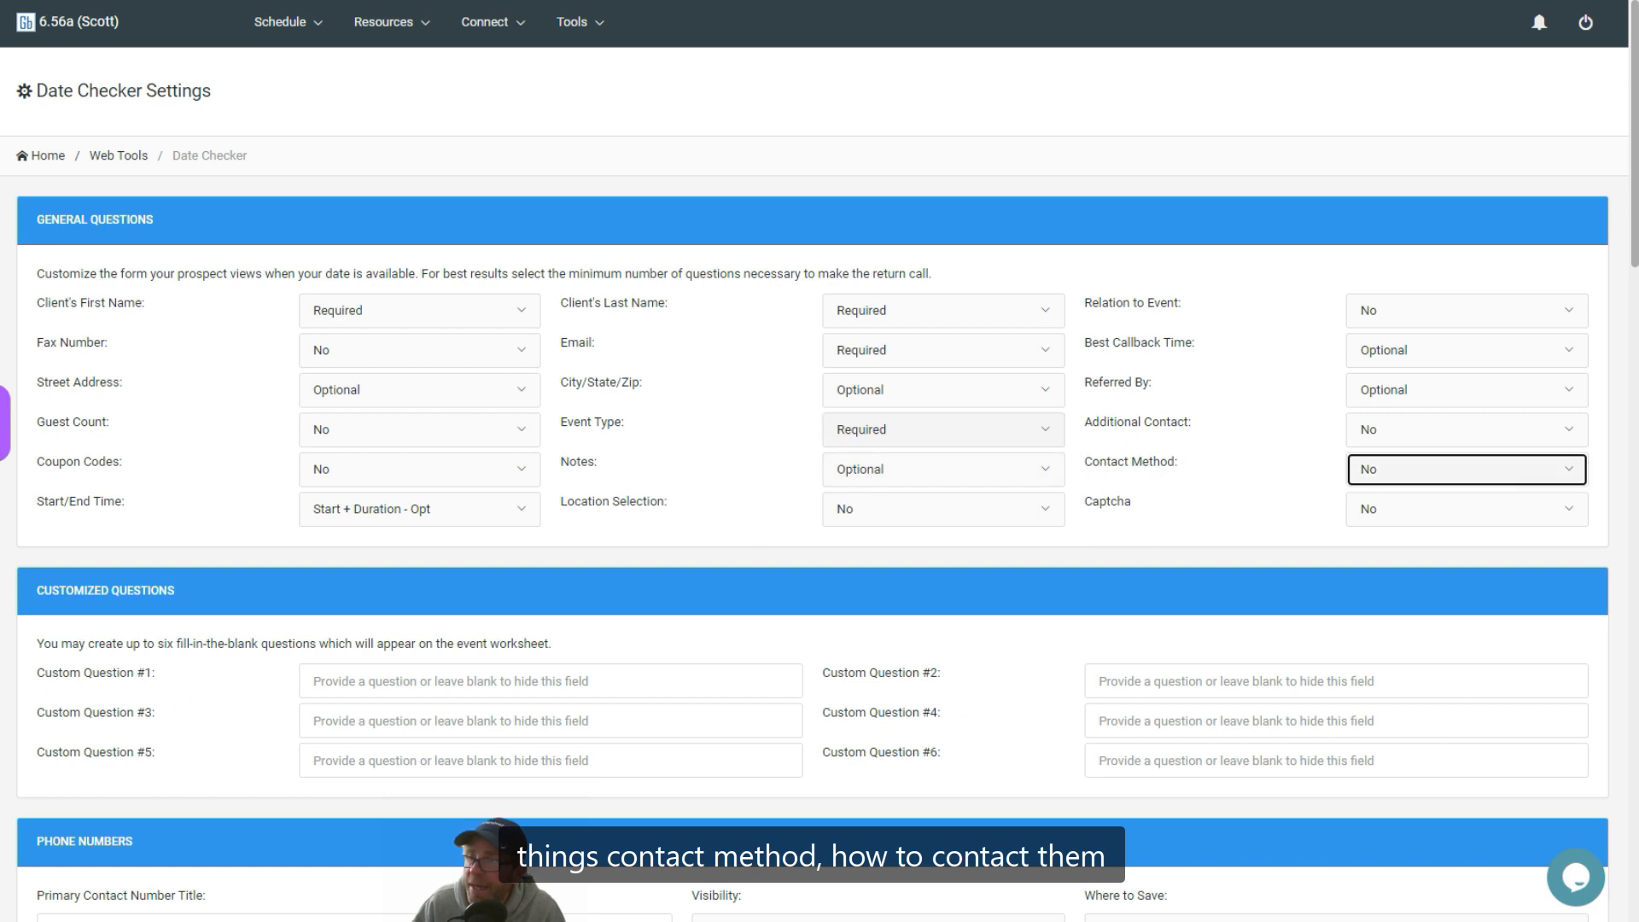
pyautogui.click(1240, 479)
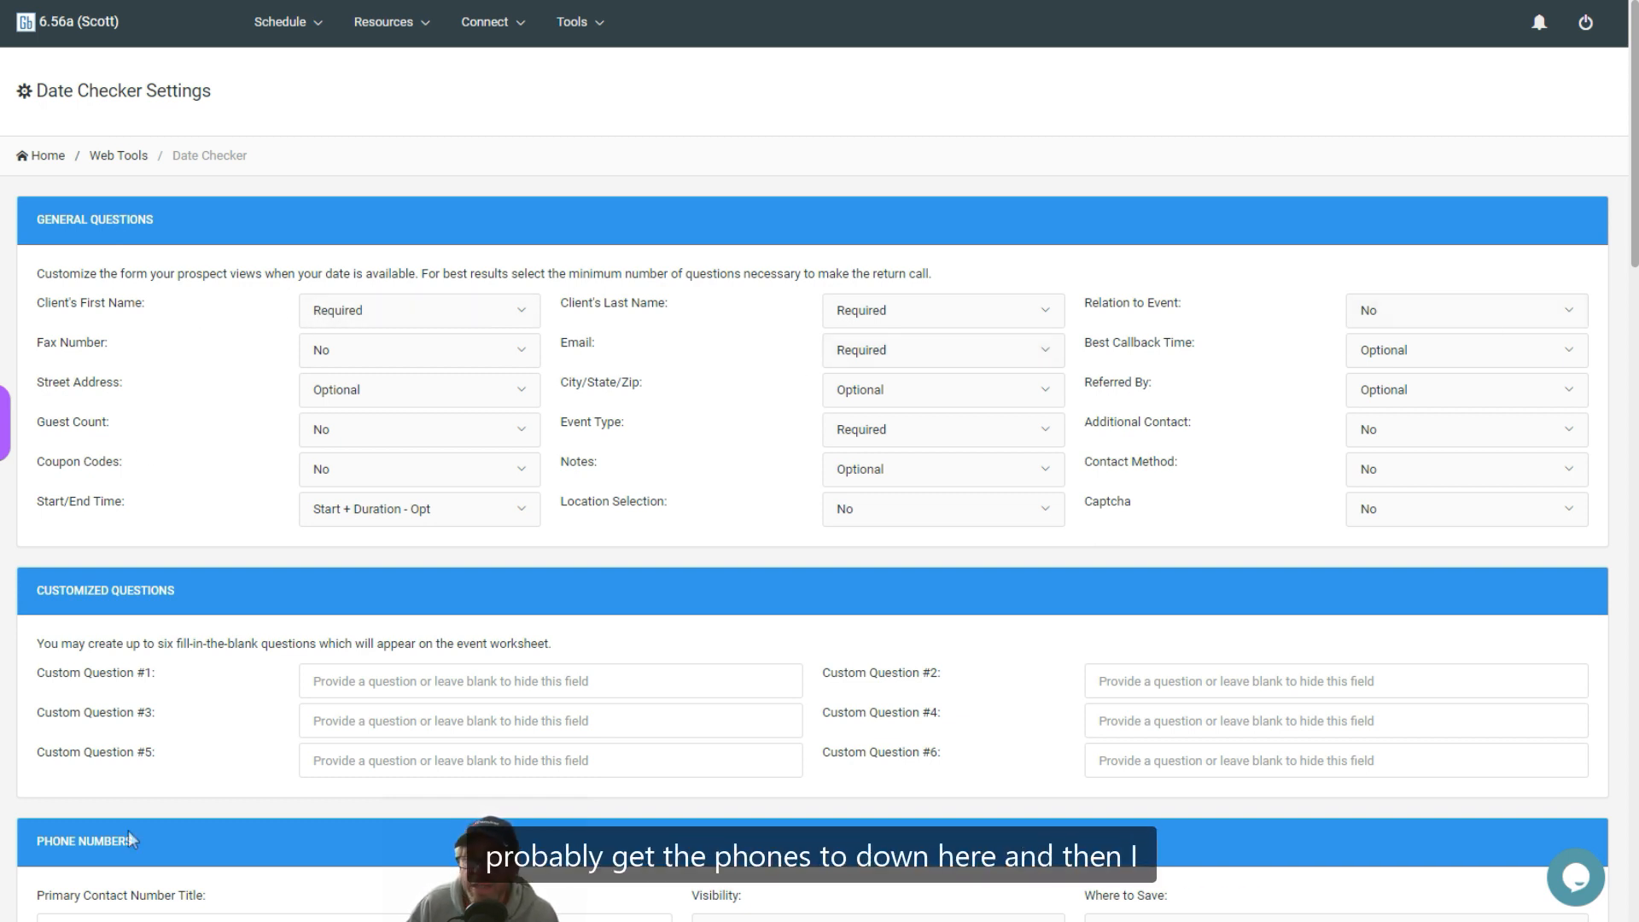
pyautogui.click(410, 512)
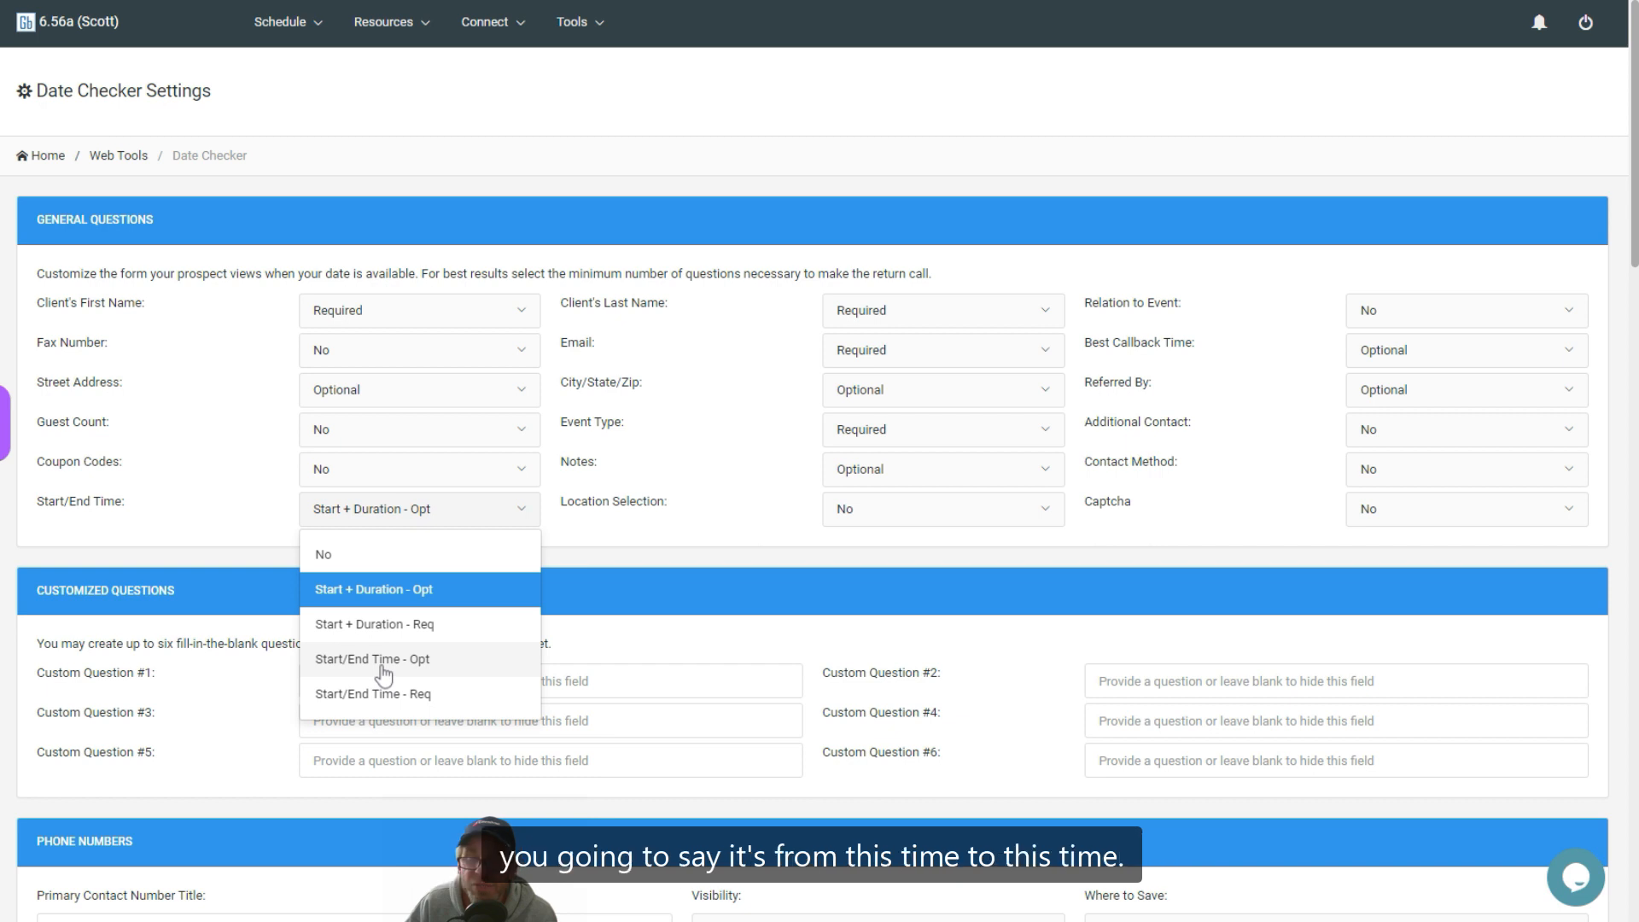
pyautogui.click(190, 541)
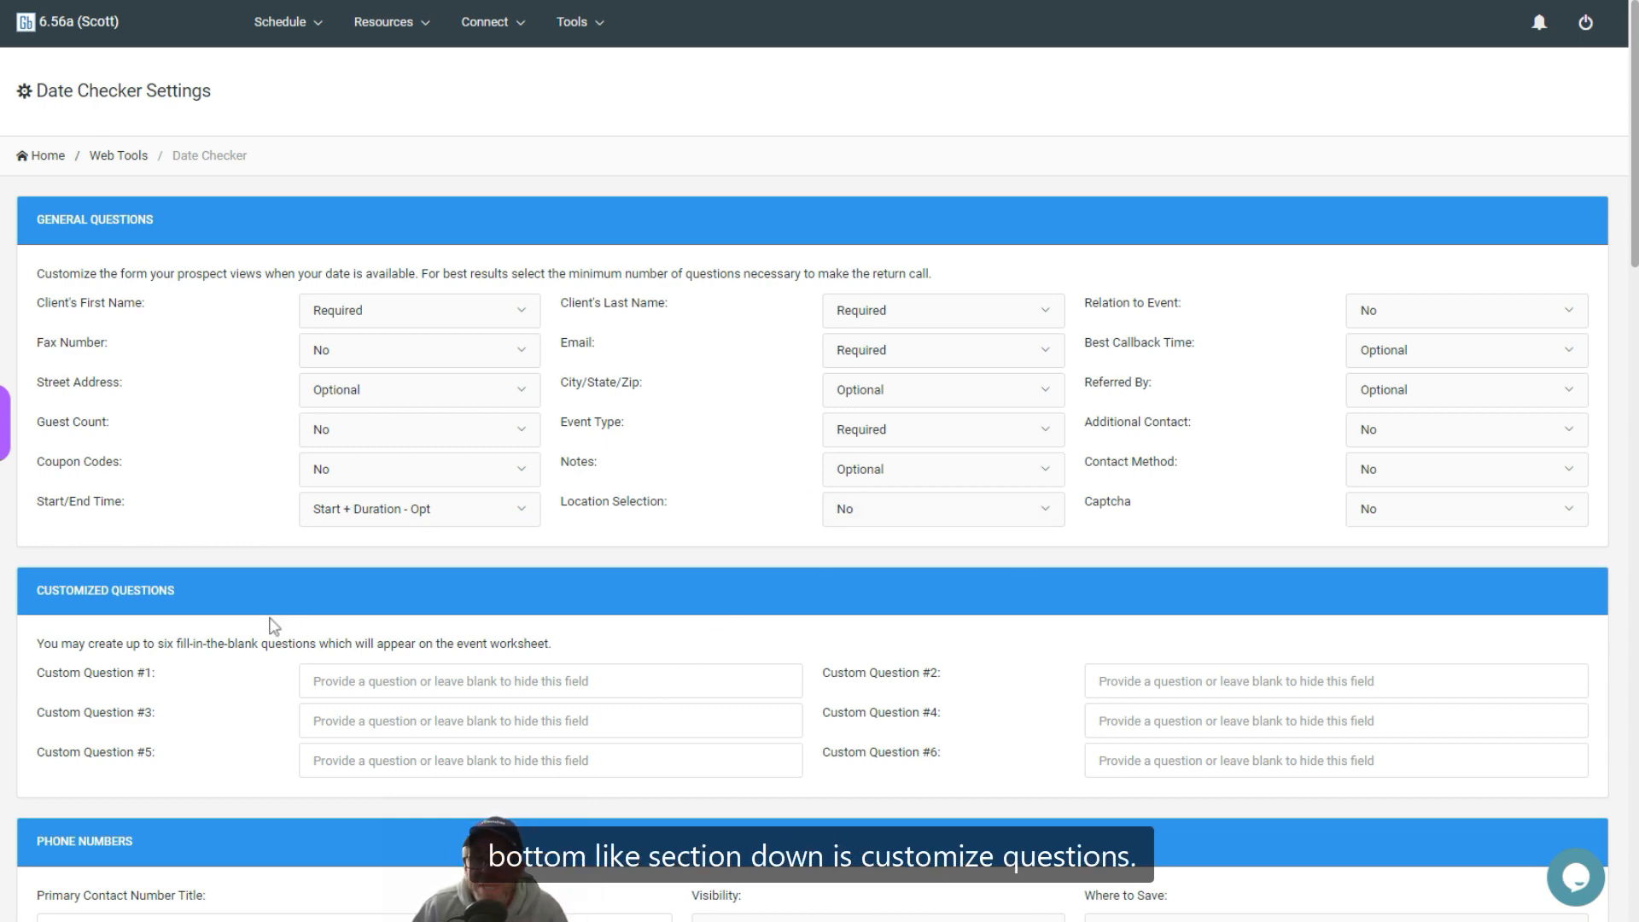
# Step: Enter "How old is the mother of the bride?" as Custom Question #1
pyautogui.scroll(-4, 273, 626)
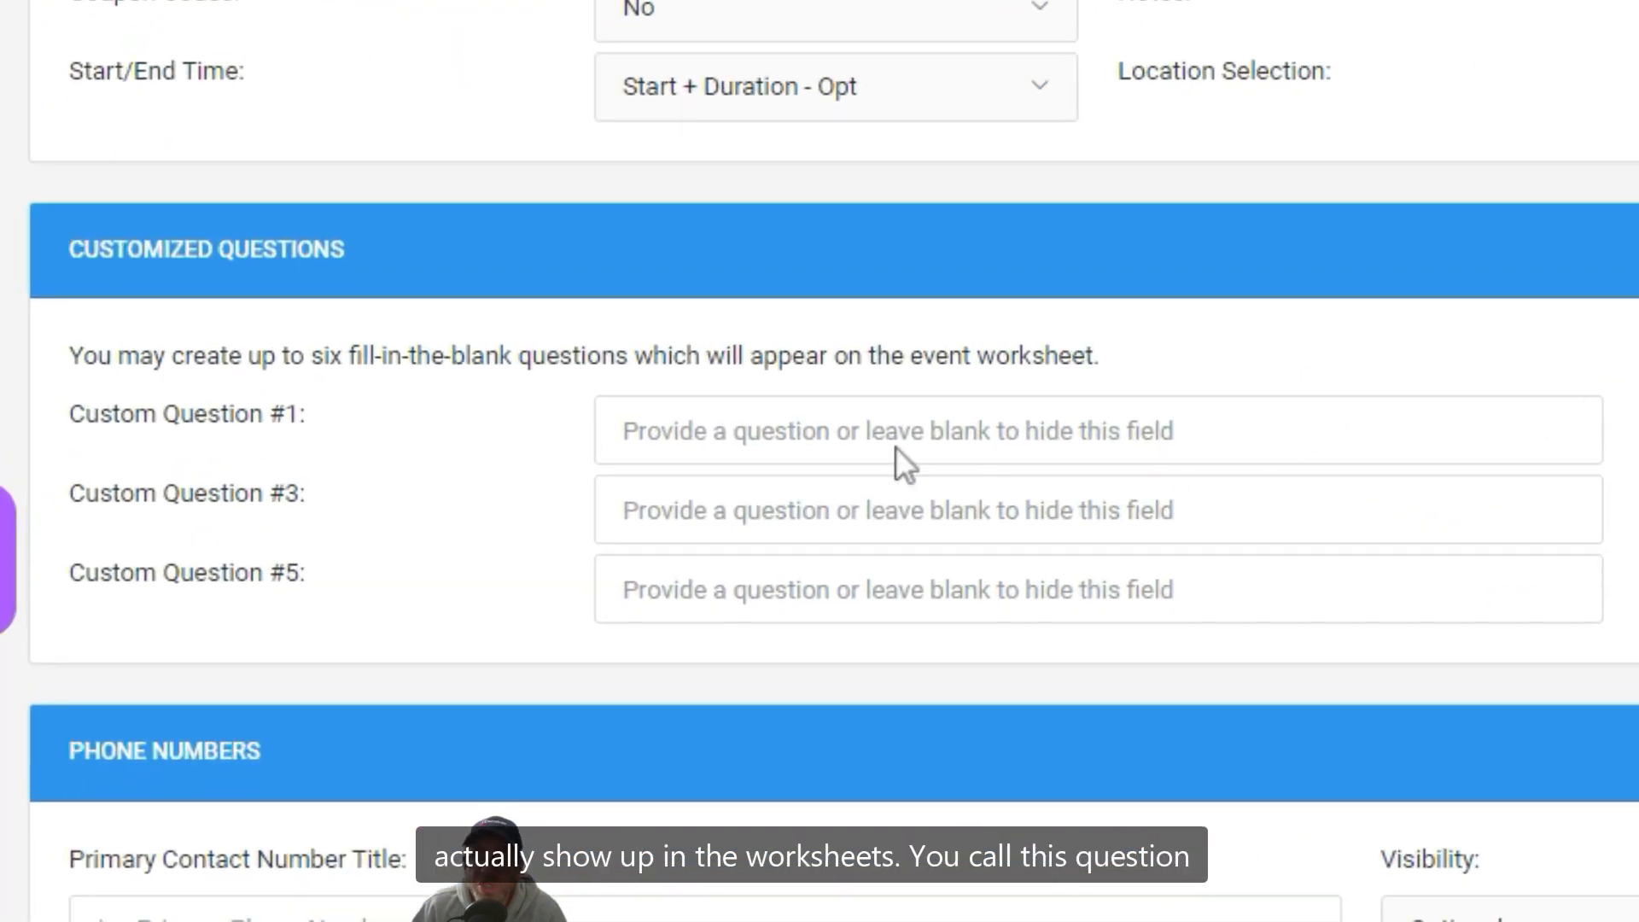
pyautogui.click(825, 433)
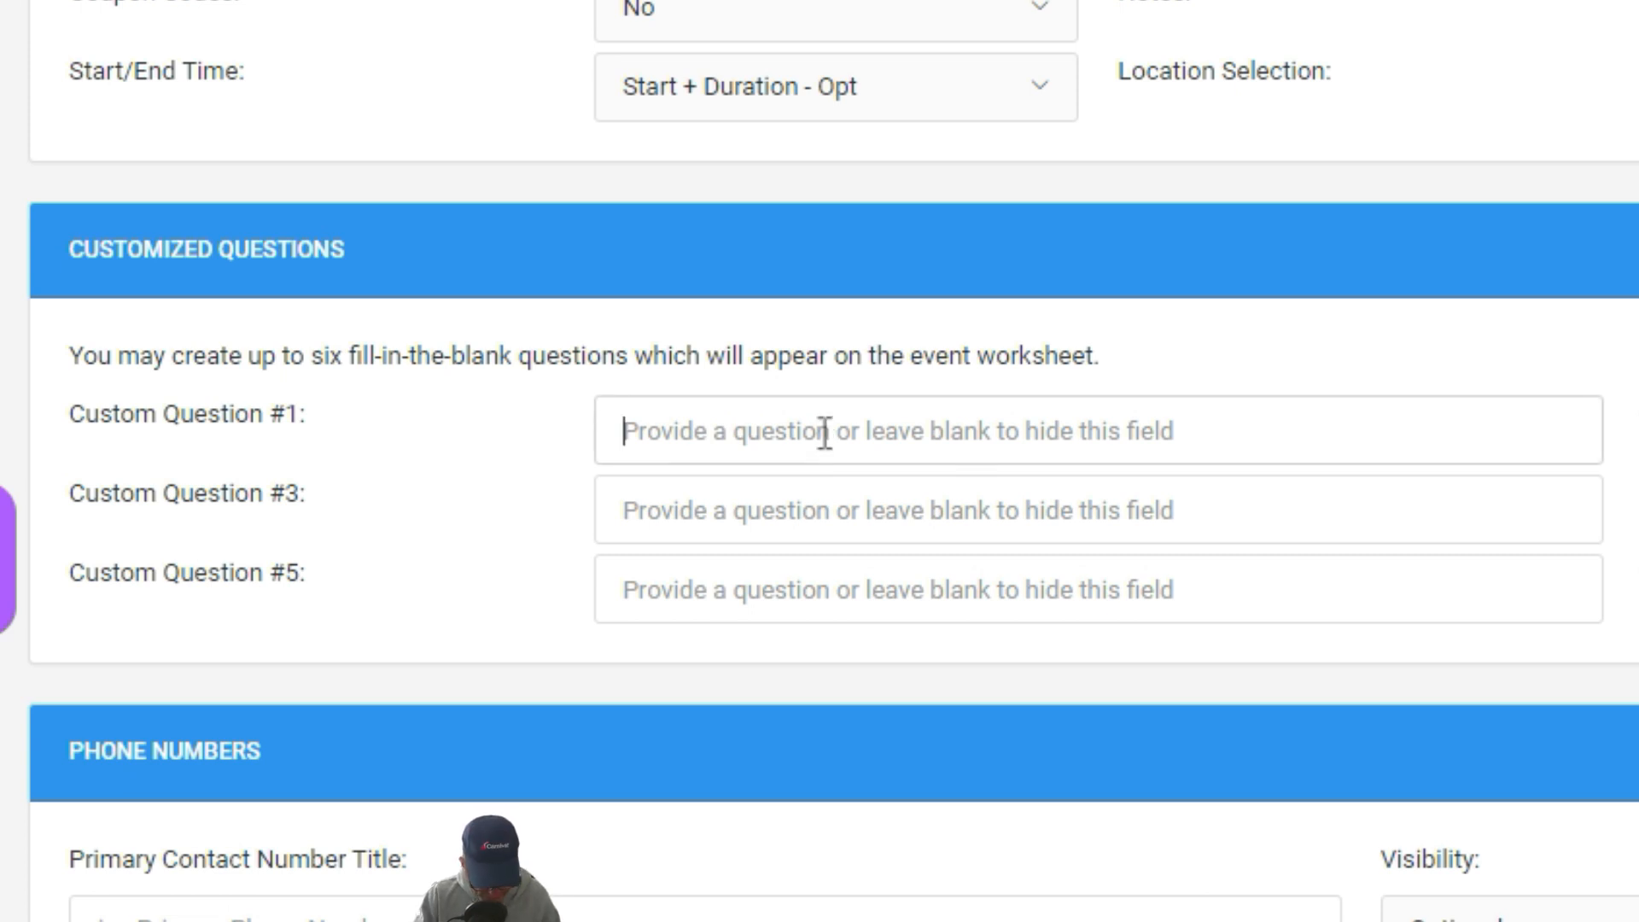
pyautogui.write('H')
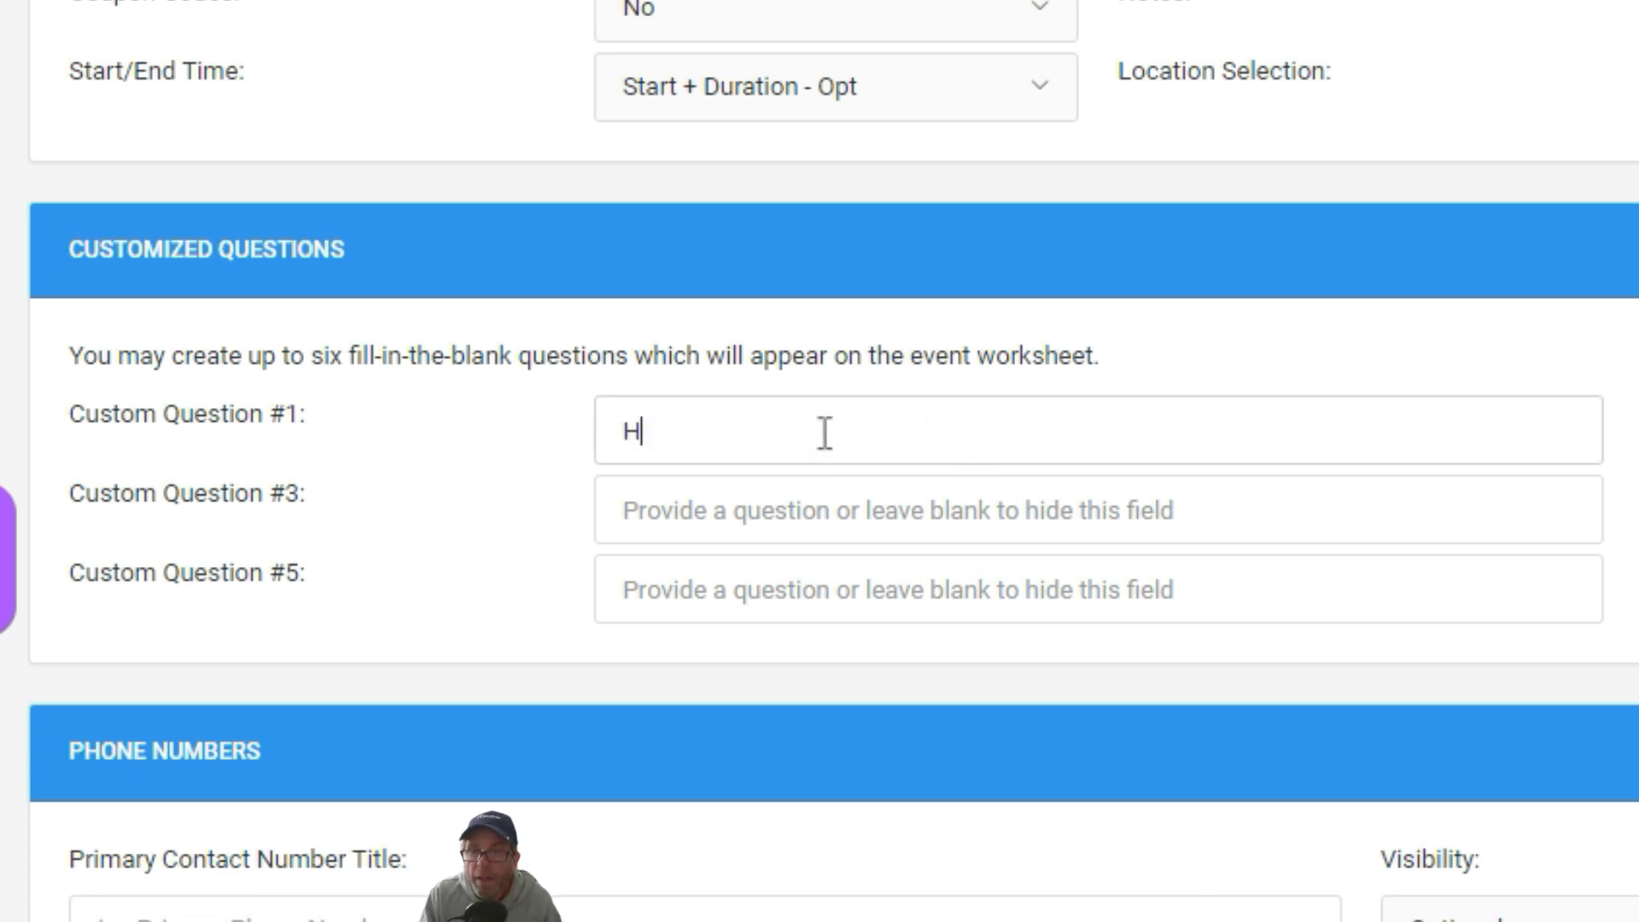
pyautogui.write('ow old ')
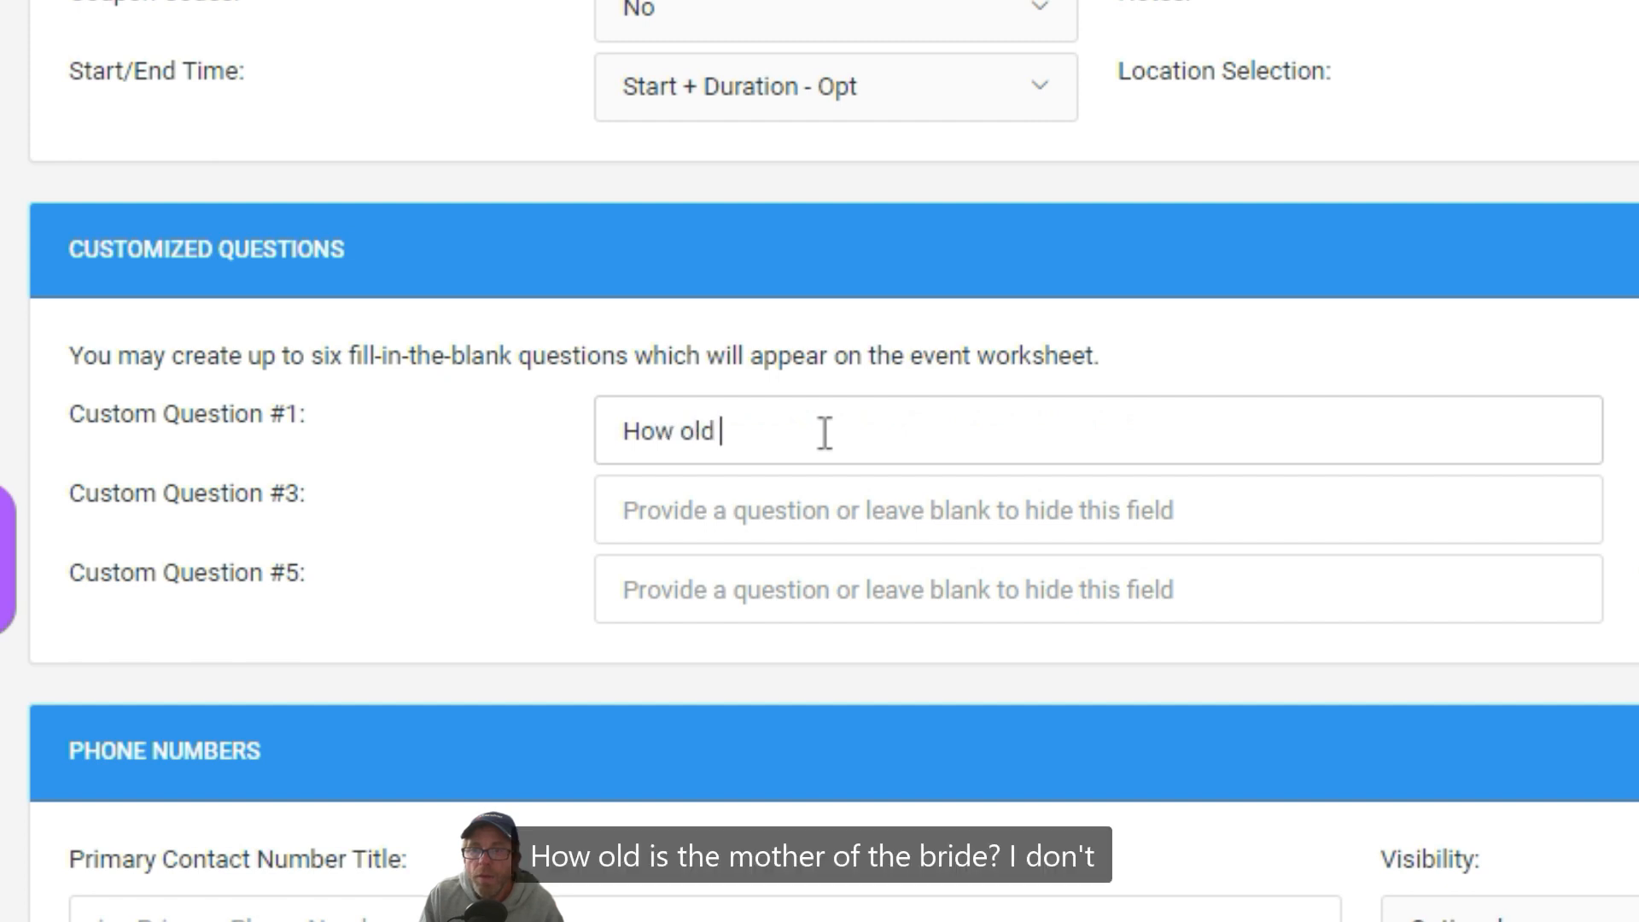
pyautogui.write('is the mother of')
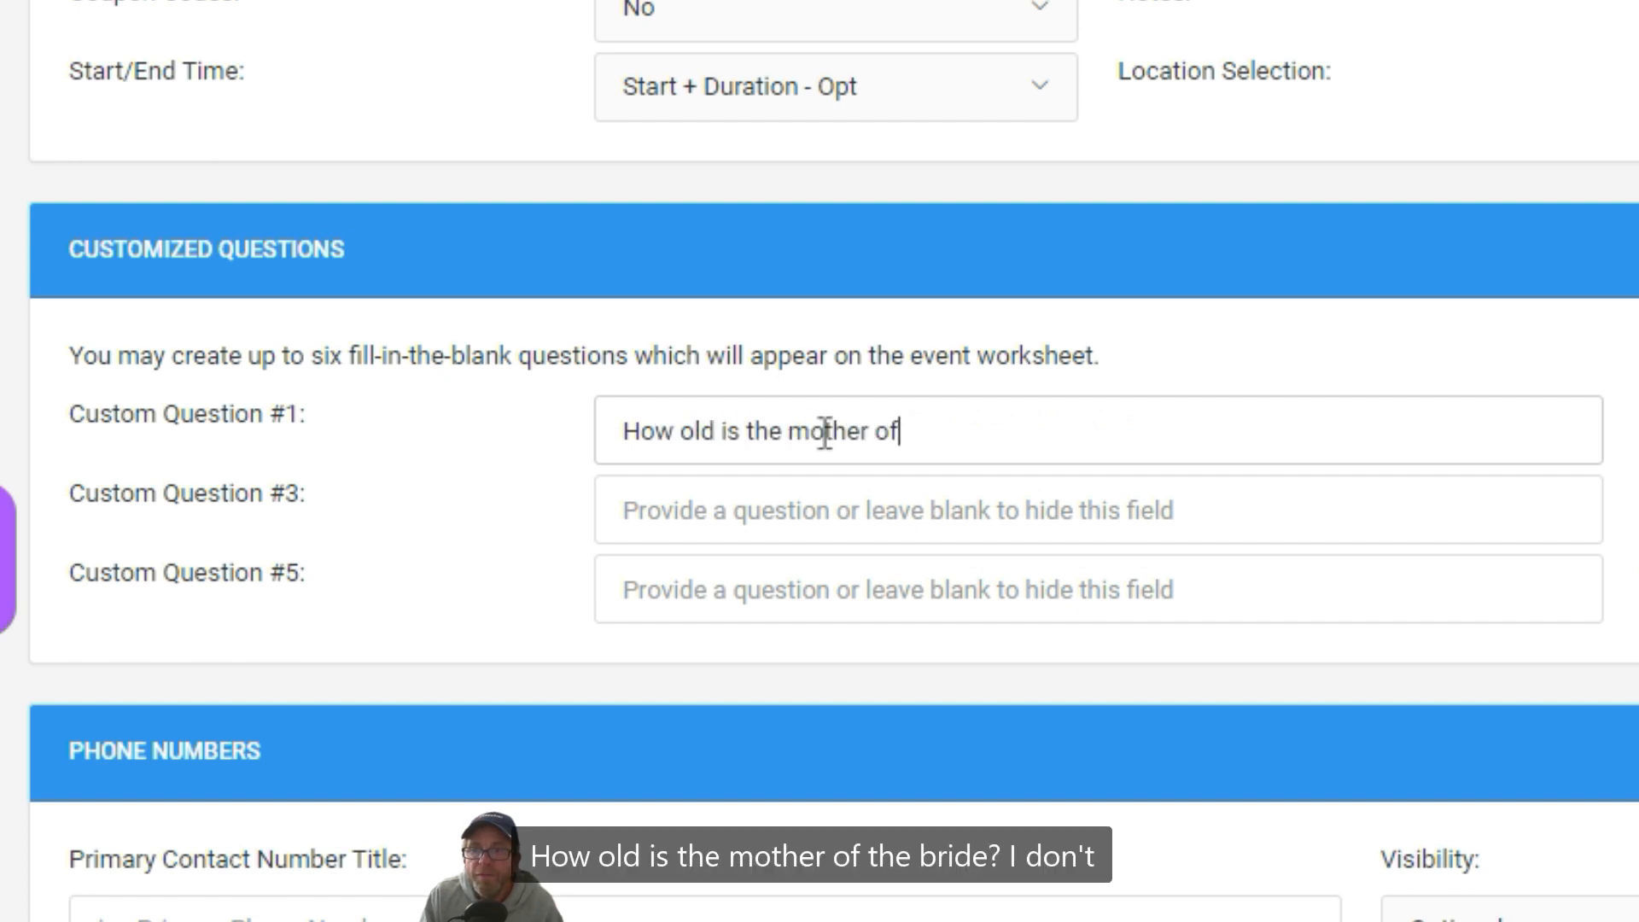
pyautogui.write(' the bride')
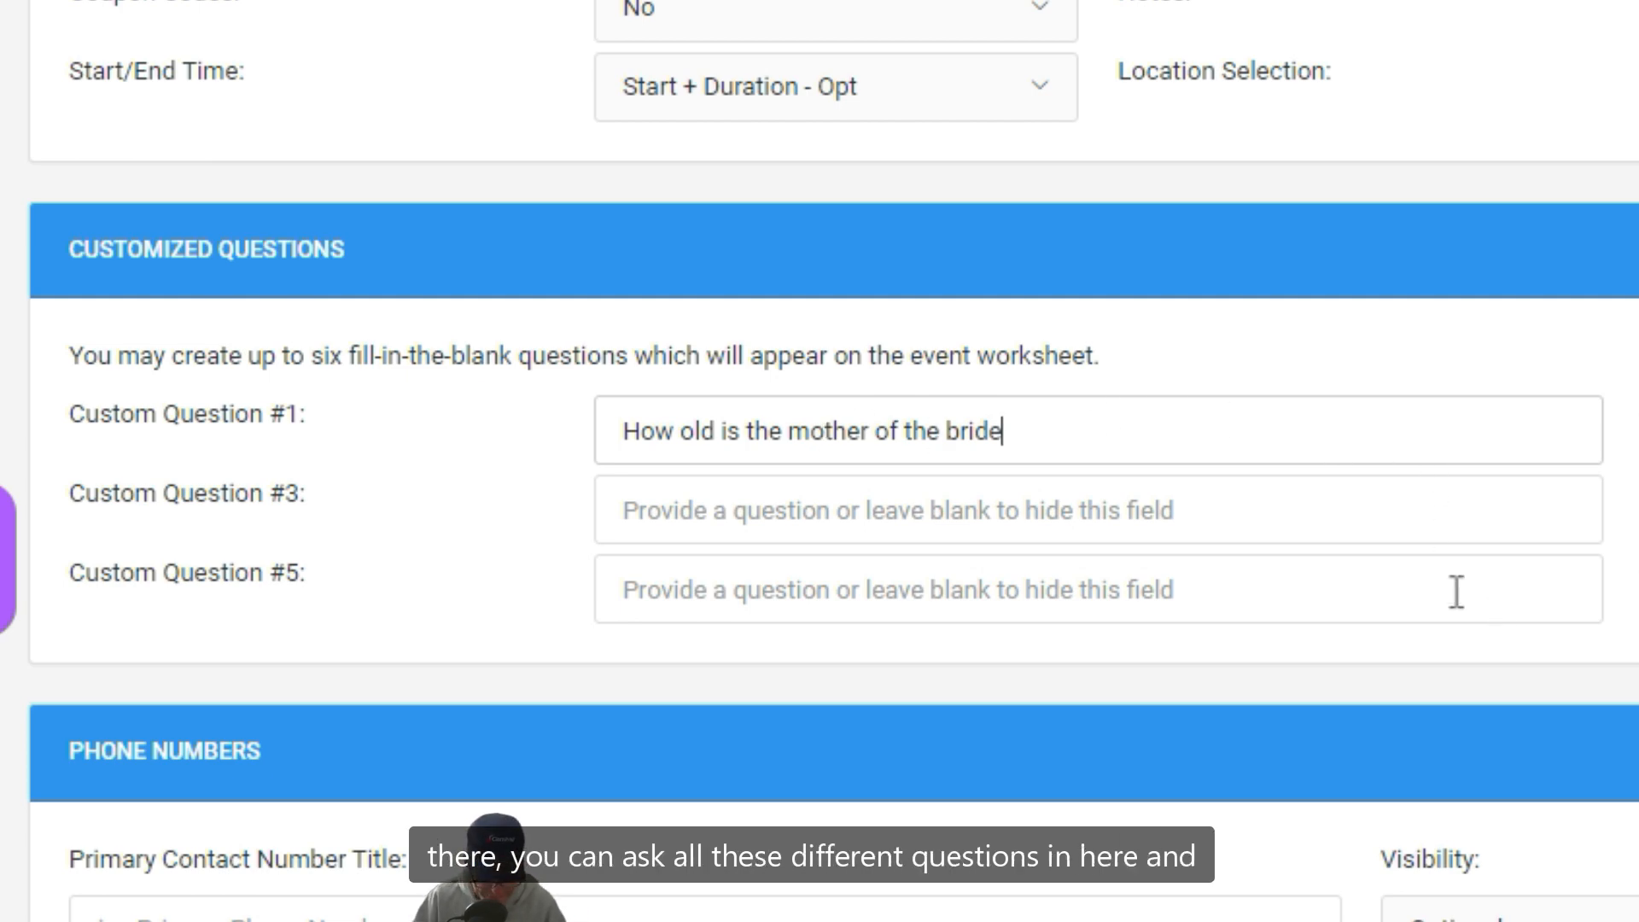
pyautogui.write('?')
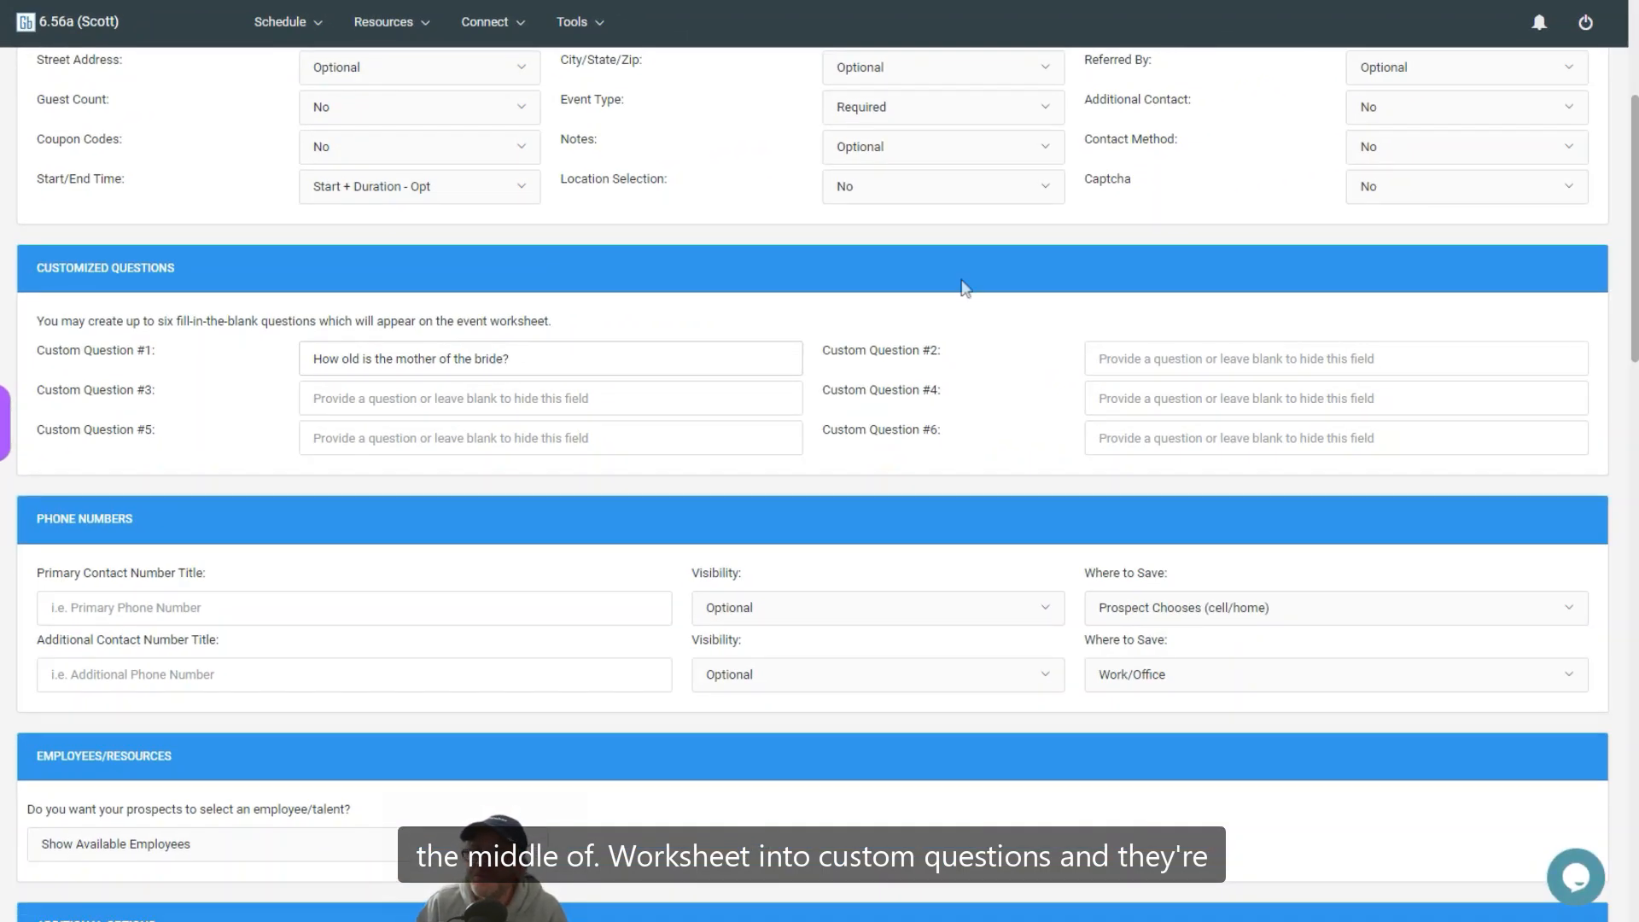
# Step: Title the primary contact number "Cell Phone", make it Required and save it to Cellular/Mobile
pyautogui.moveTo(8, 434)
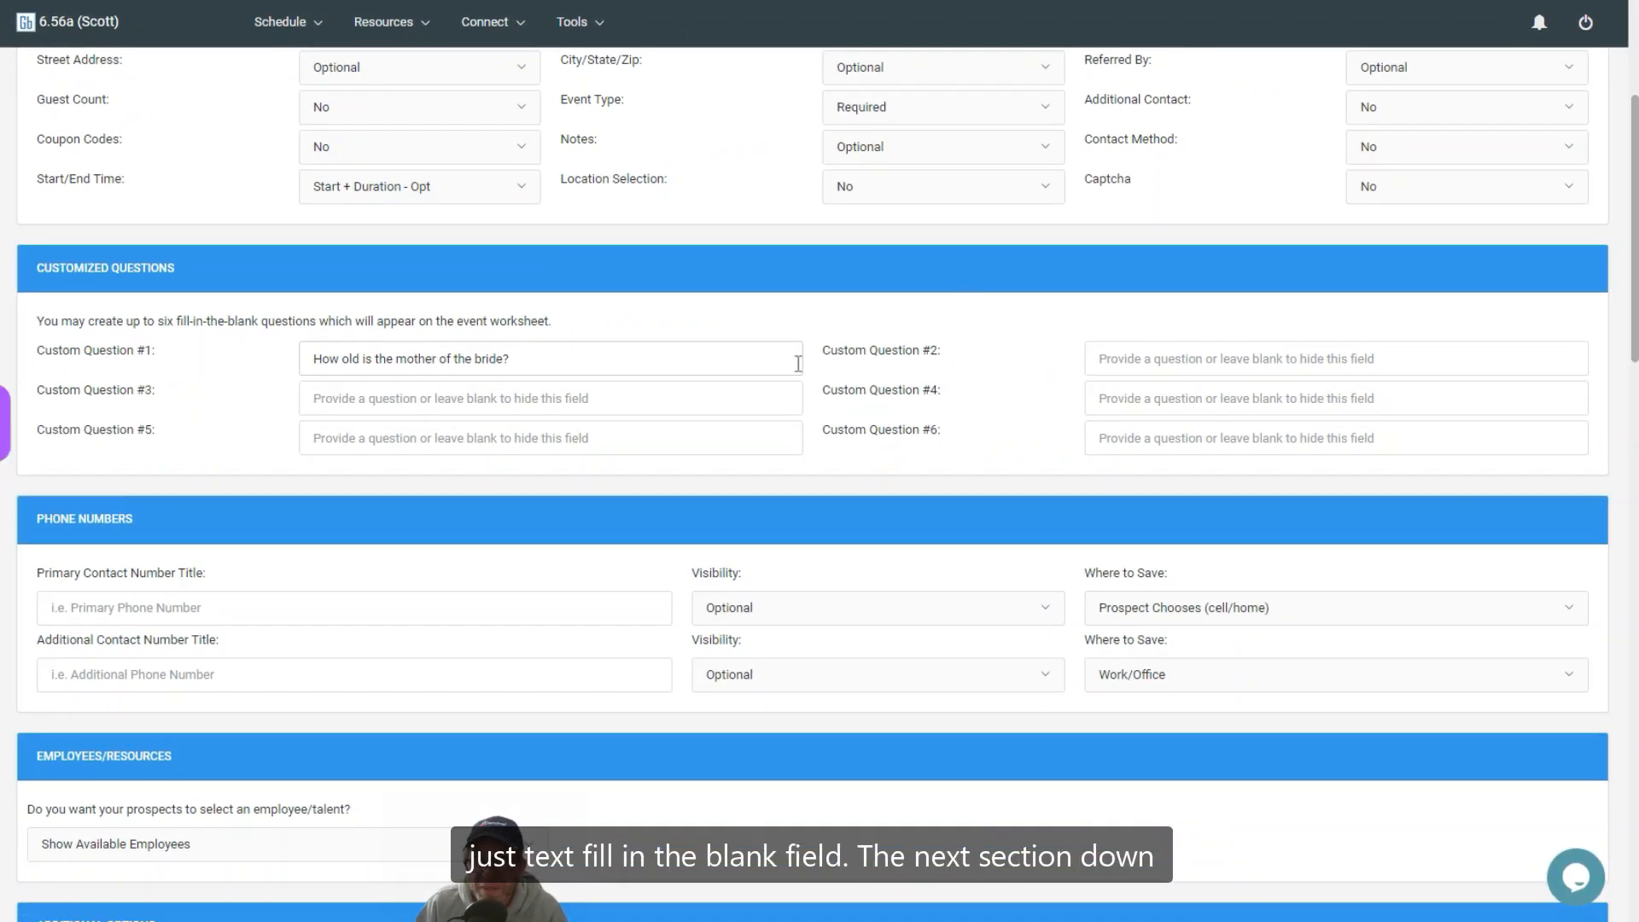
pyautogui.scroll(-4, 678, 494)
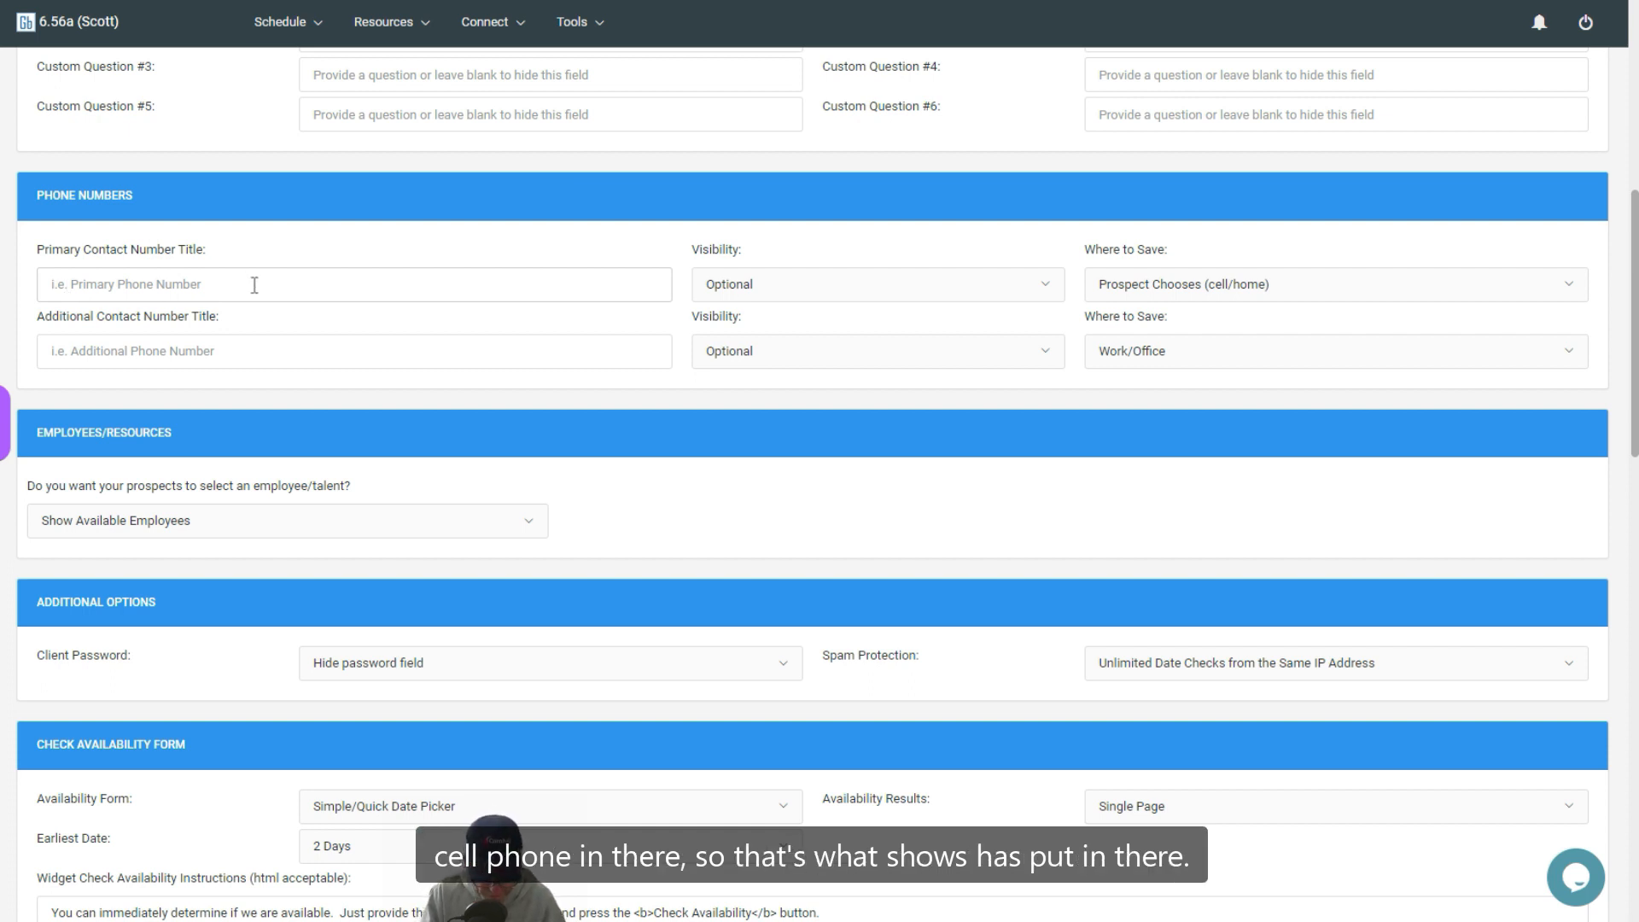
pyautogui.write('Cell Phone')
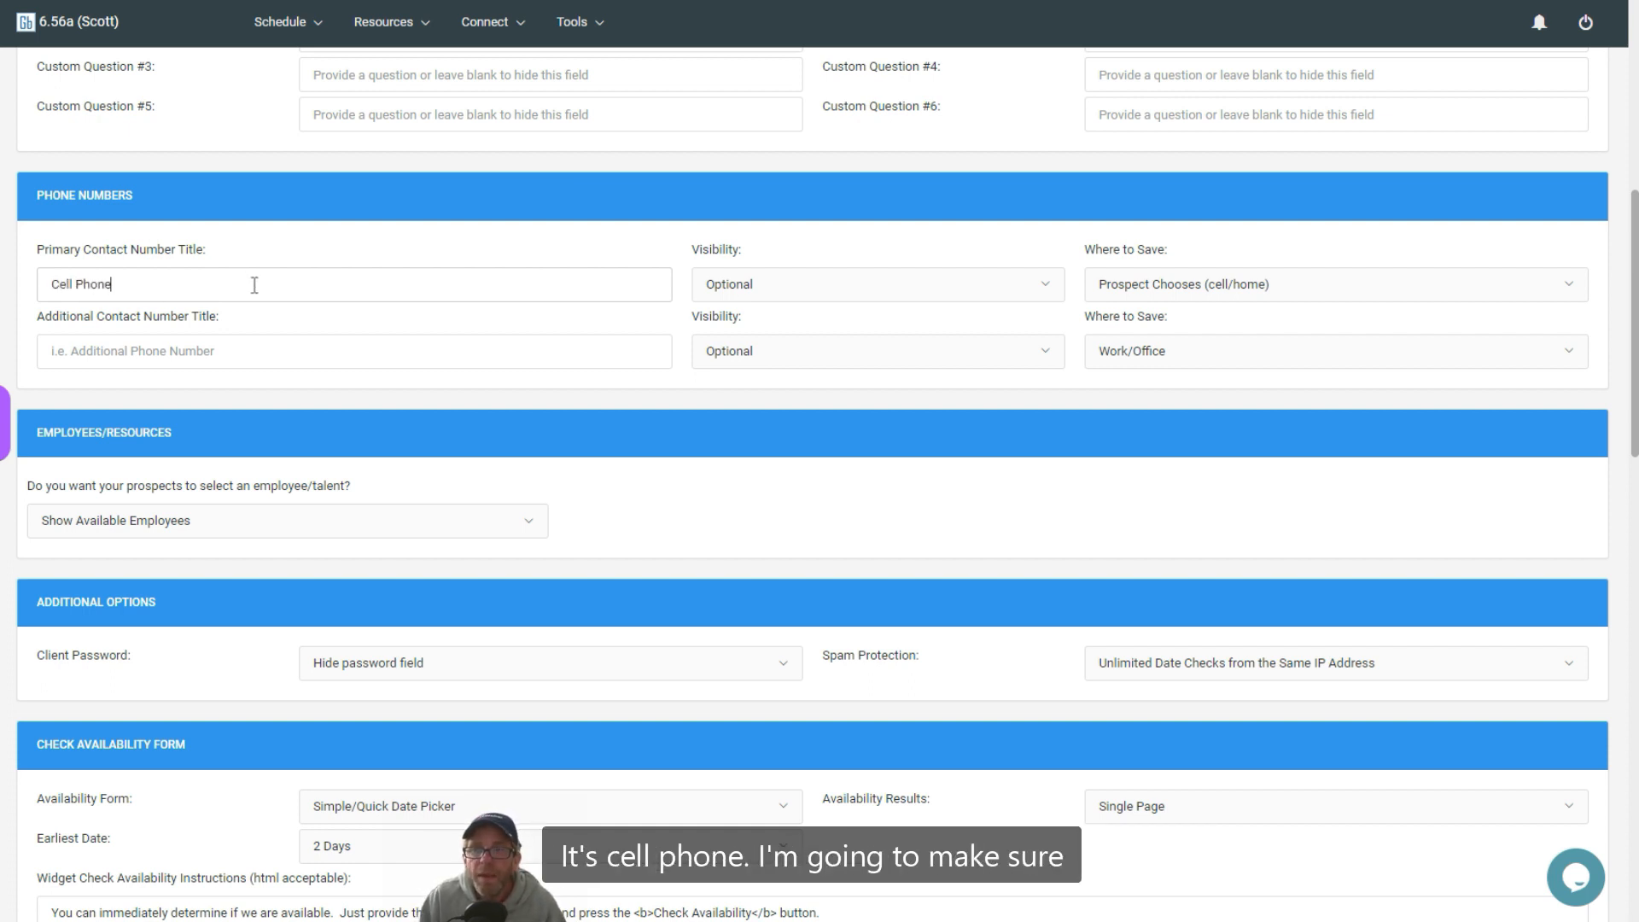
pyautogui.click(735, 282)
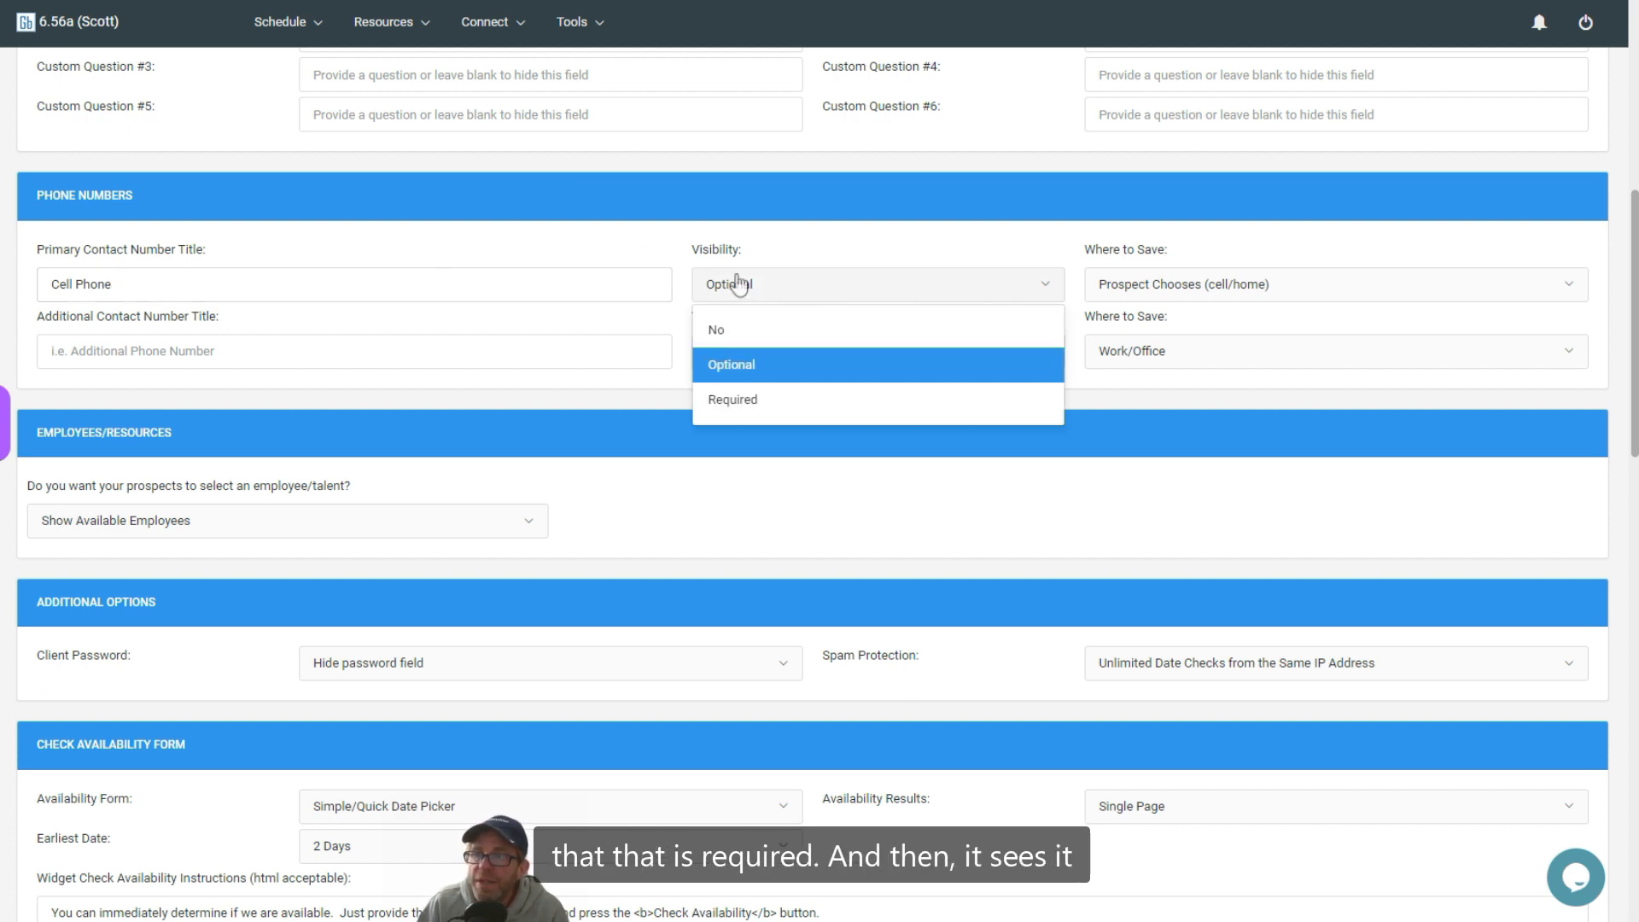
pyautogui.click(736, 403)
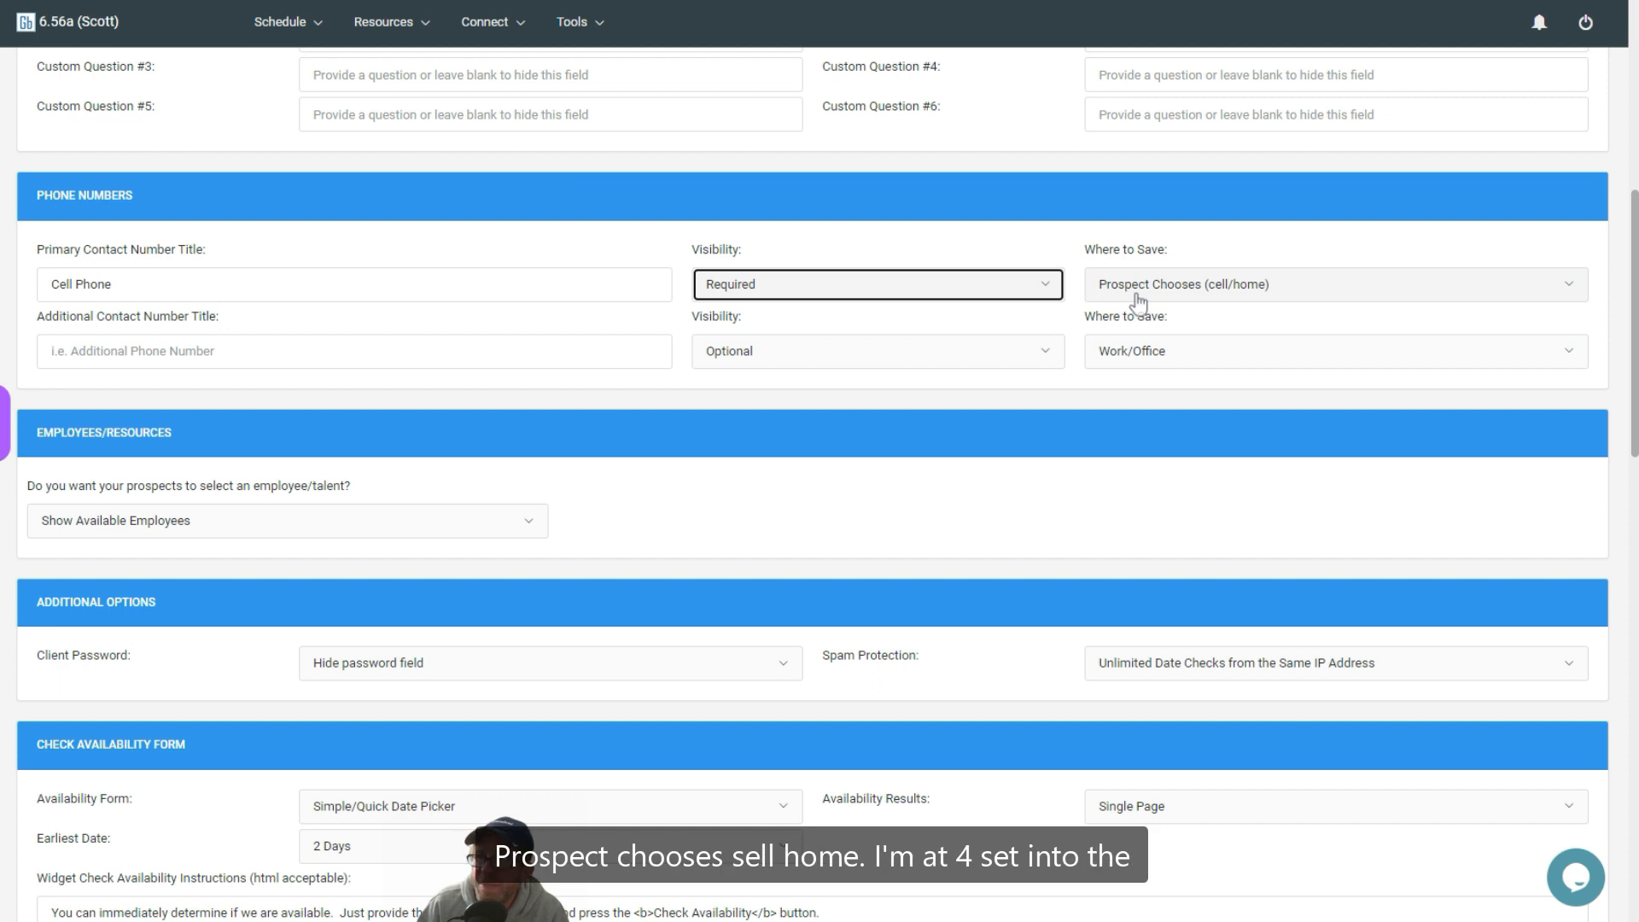
pyautogui.click(1232, 303)
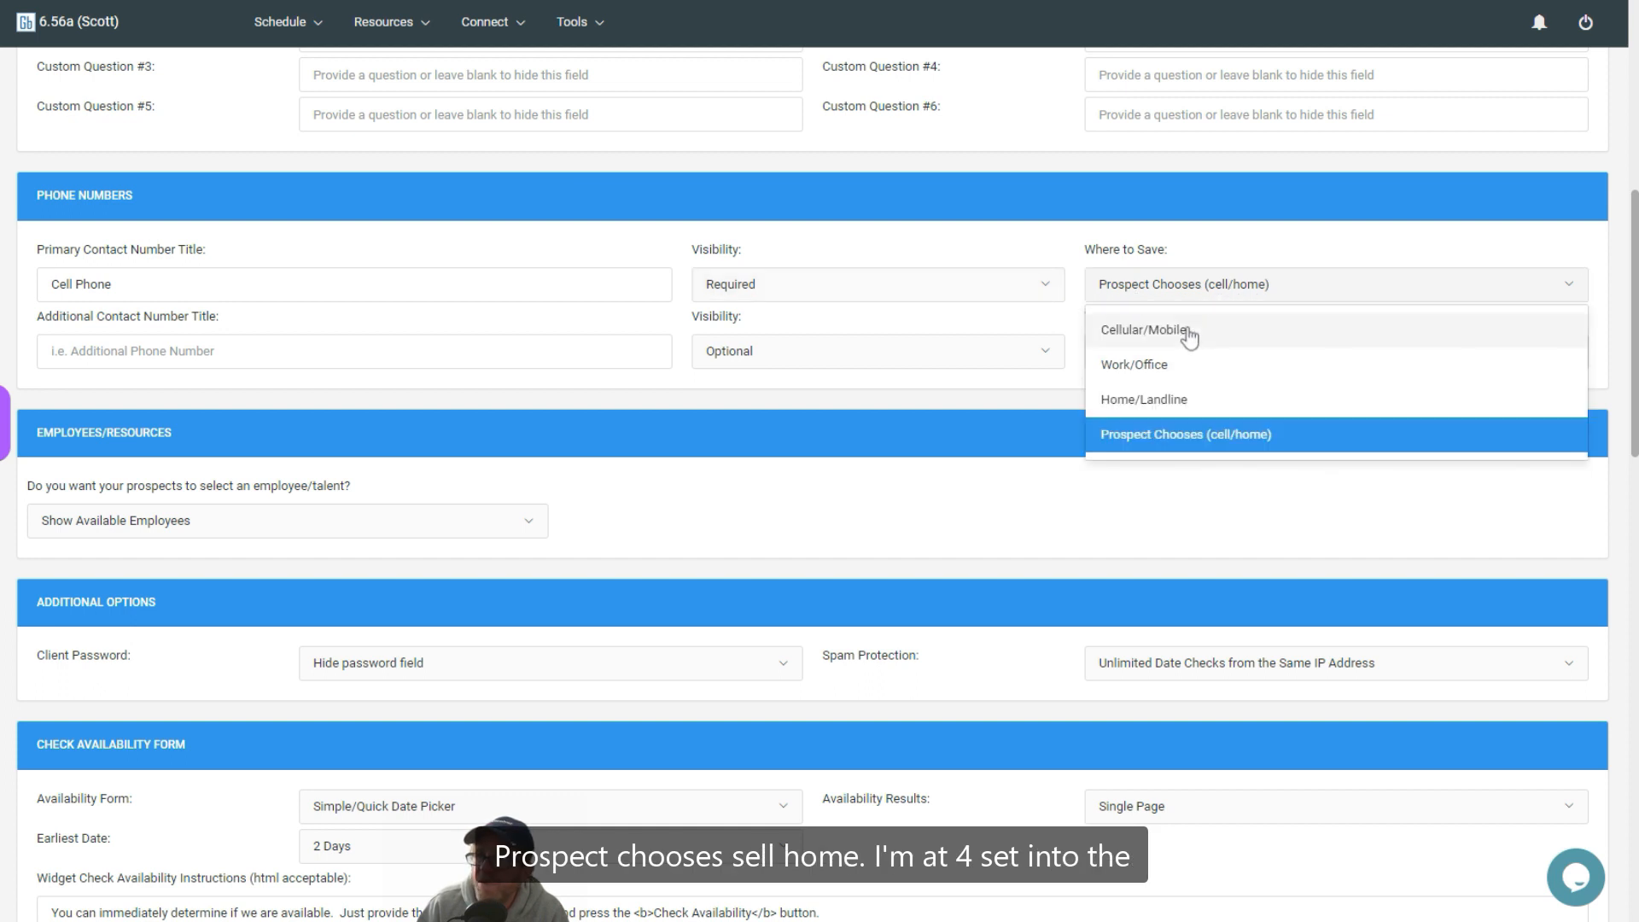
pyautogui.click(1191, 333)
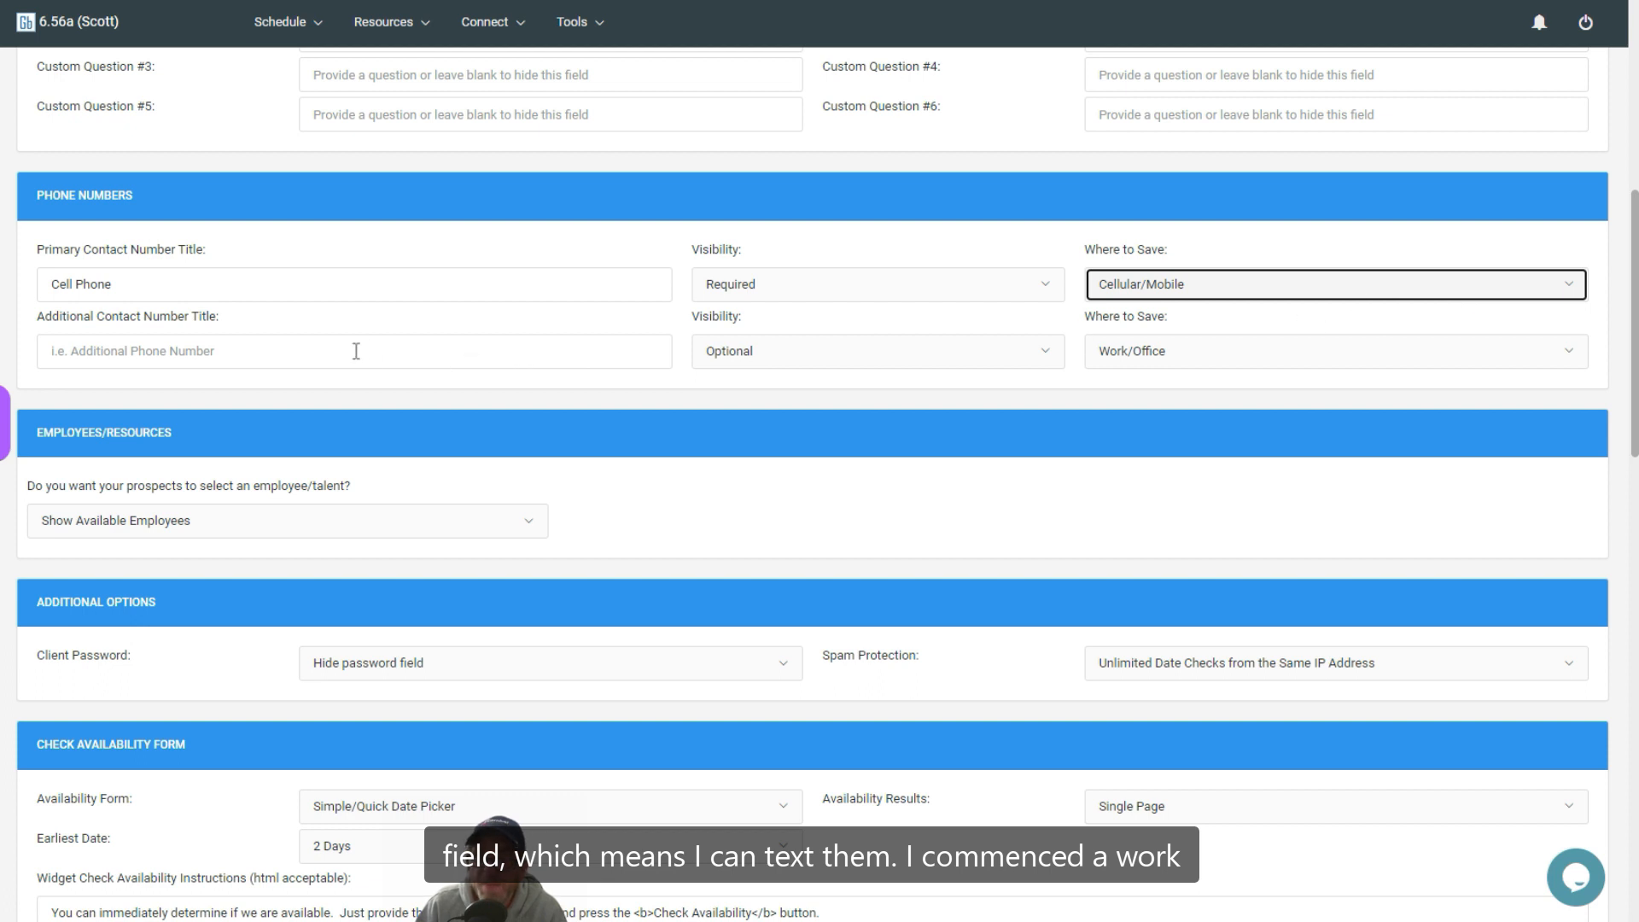
# Step: Title the additional contact number "Work or Alternate Phone" and save it to Work/Office
pyautogui.click(450, 351)
pyautogui.write('Wor')
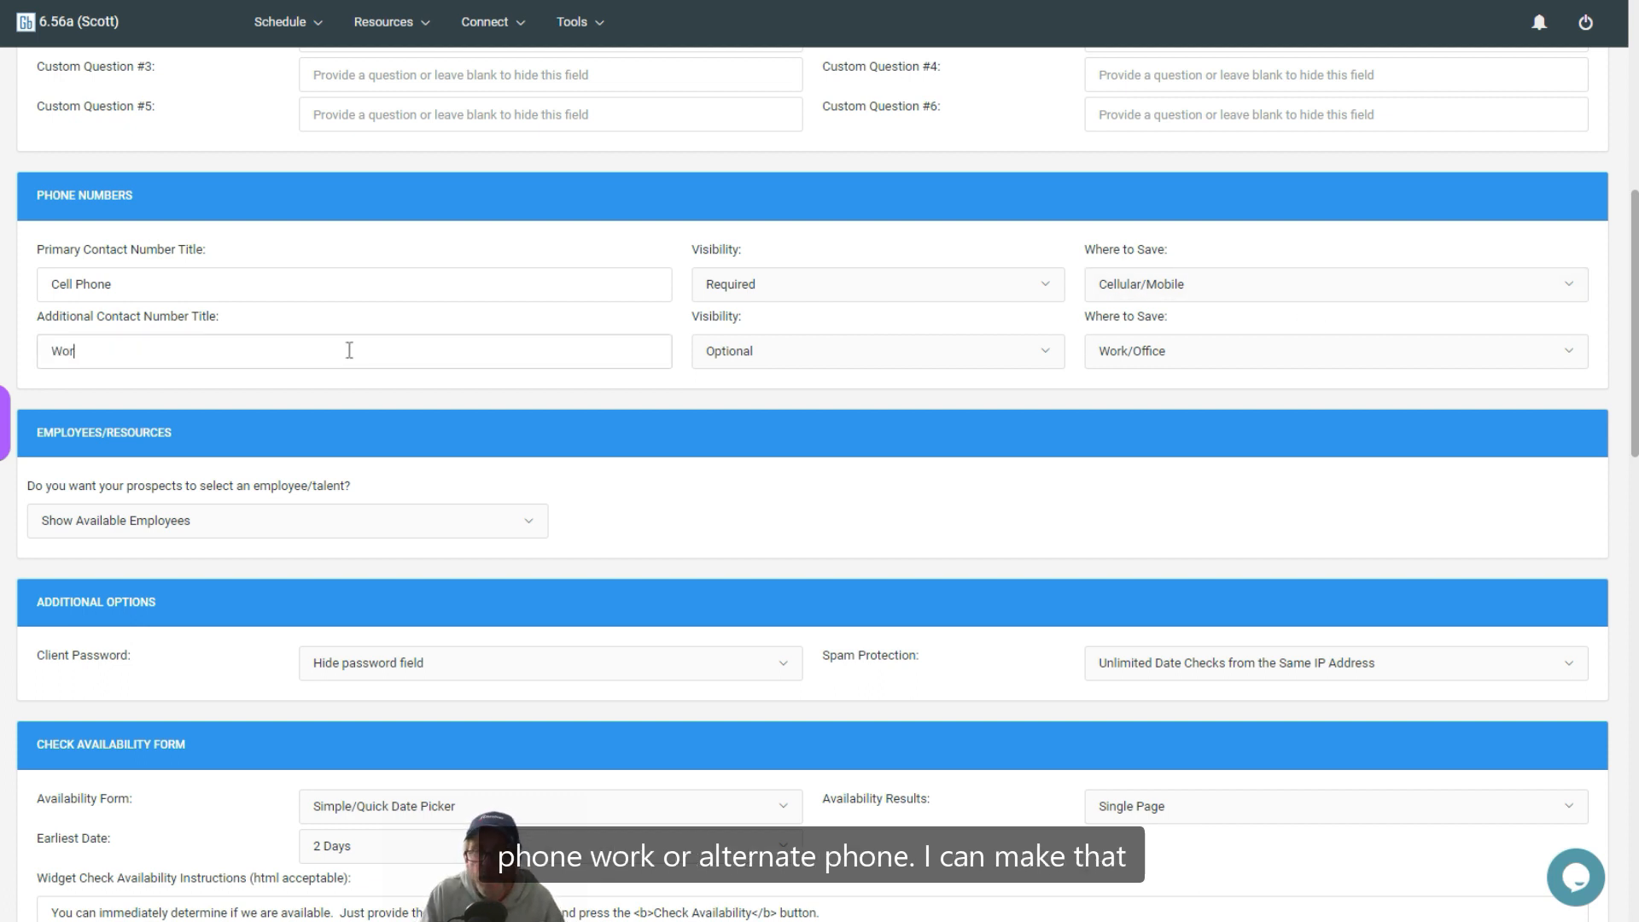
pyautogui.write('k or Alternat')
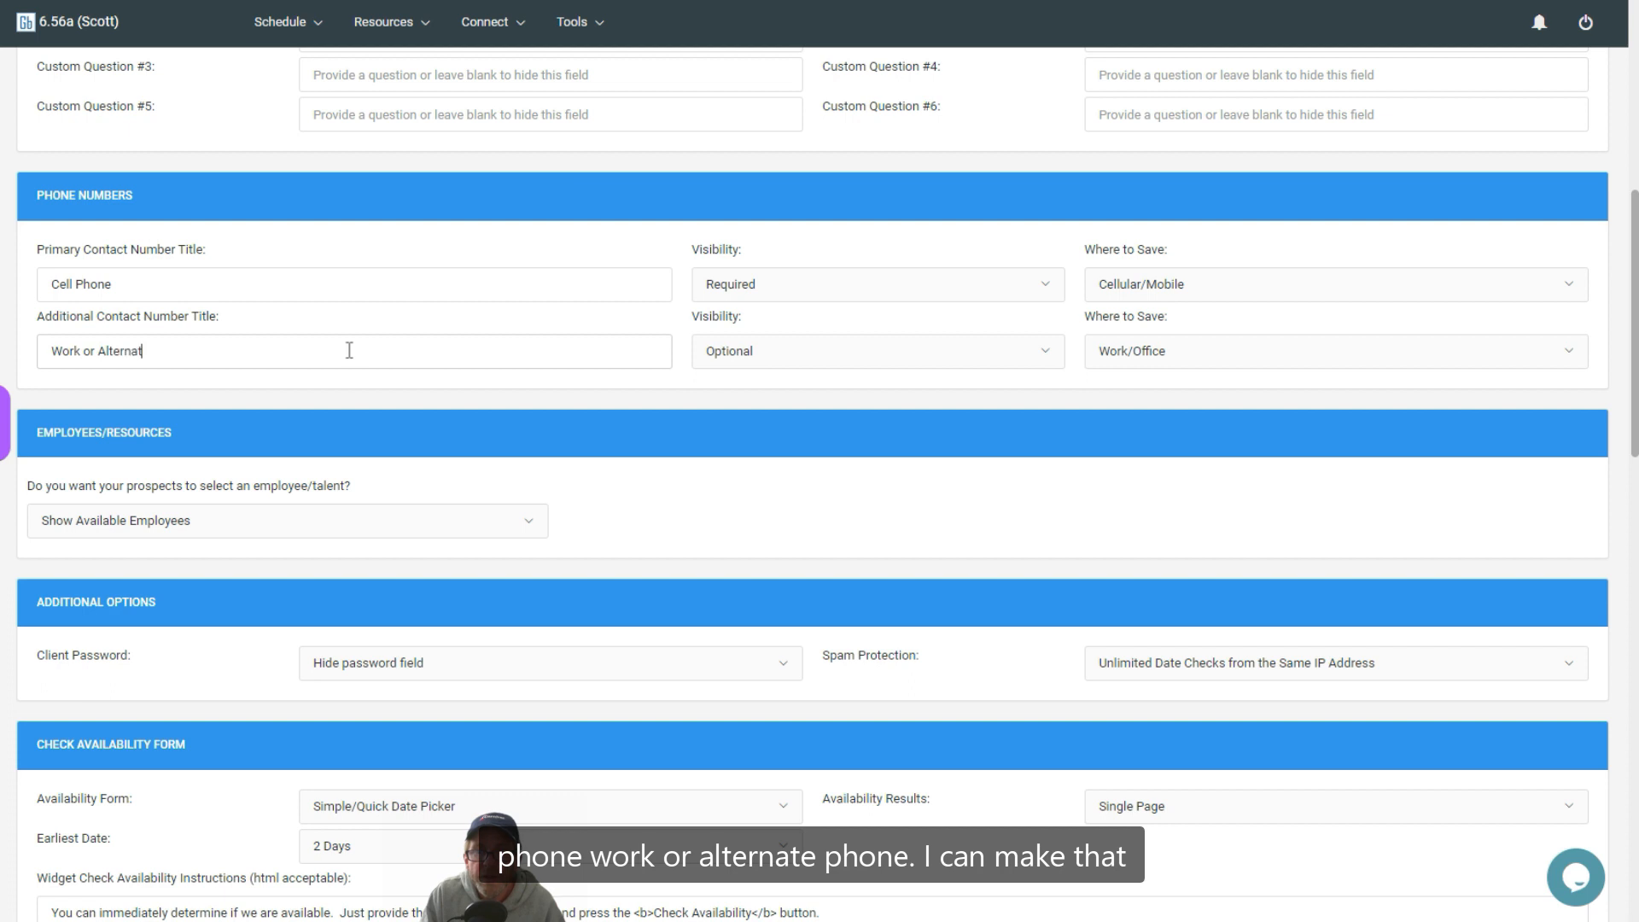
pyautogui.write('e Phone')
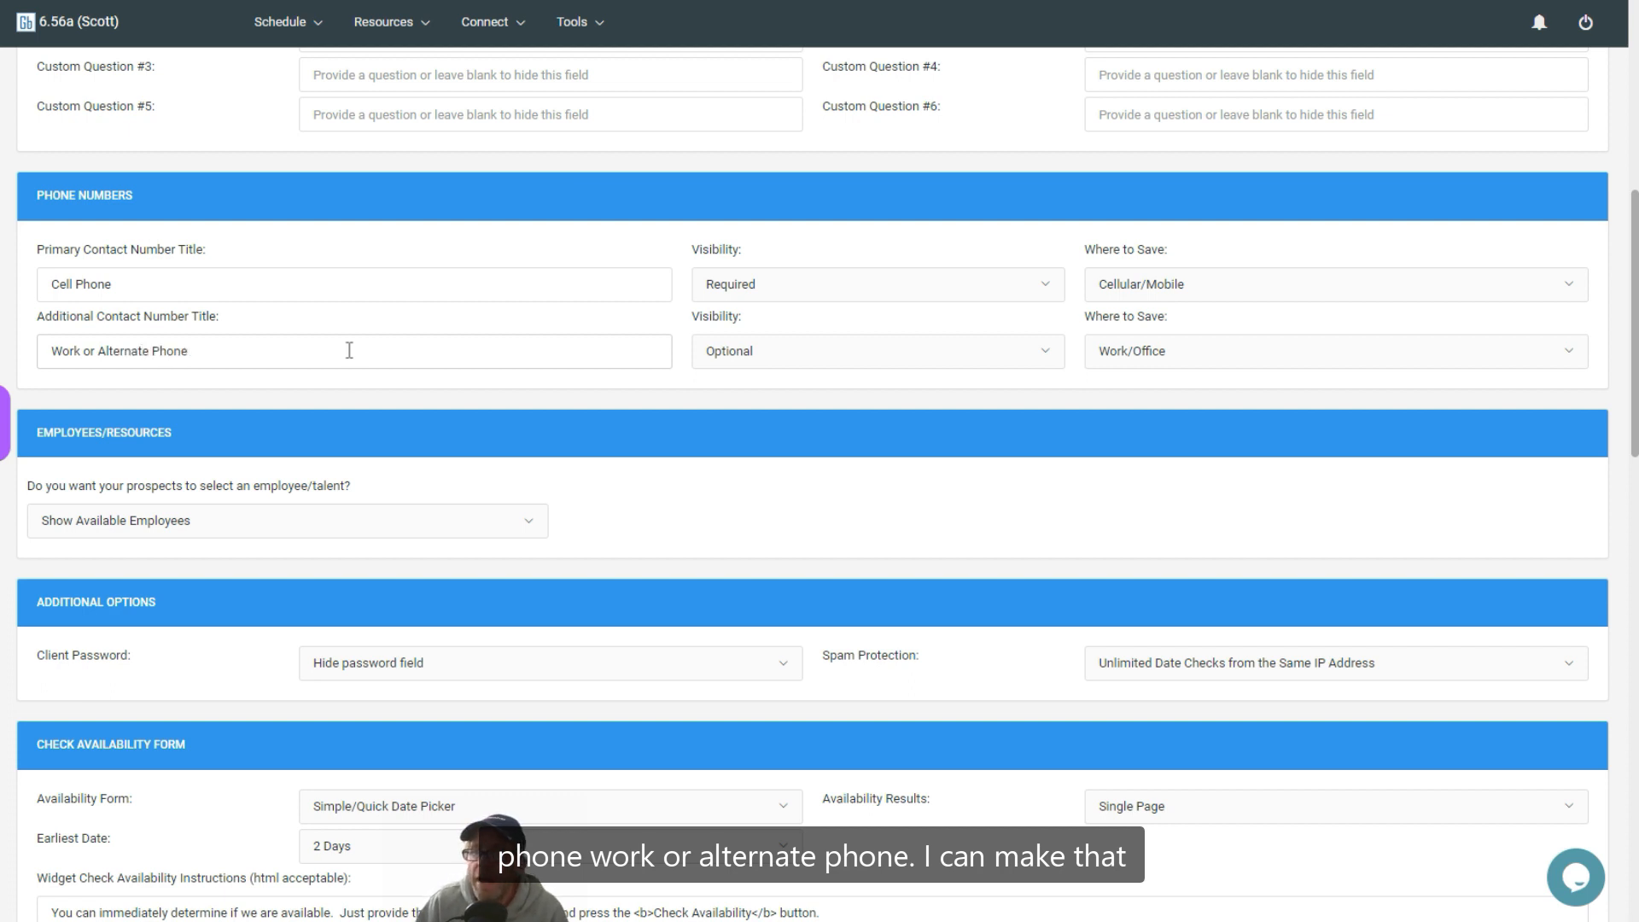
pyautogui.click(1206, 358)
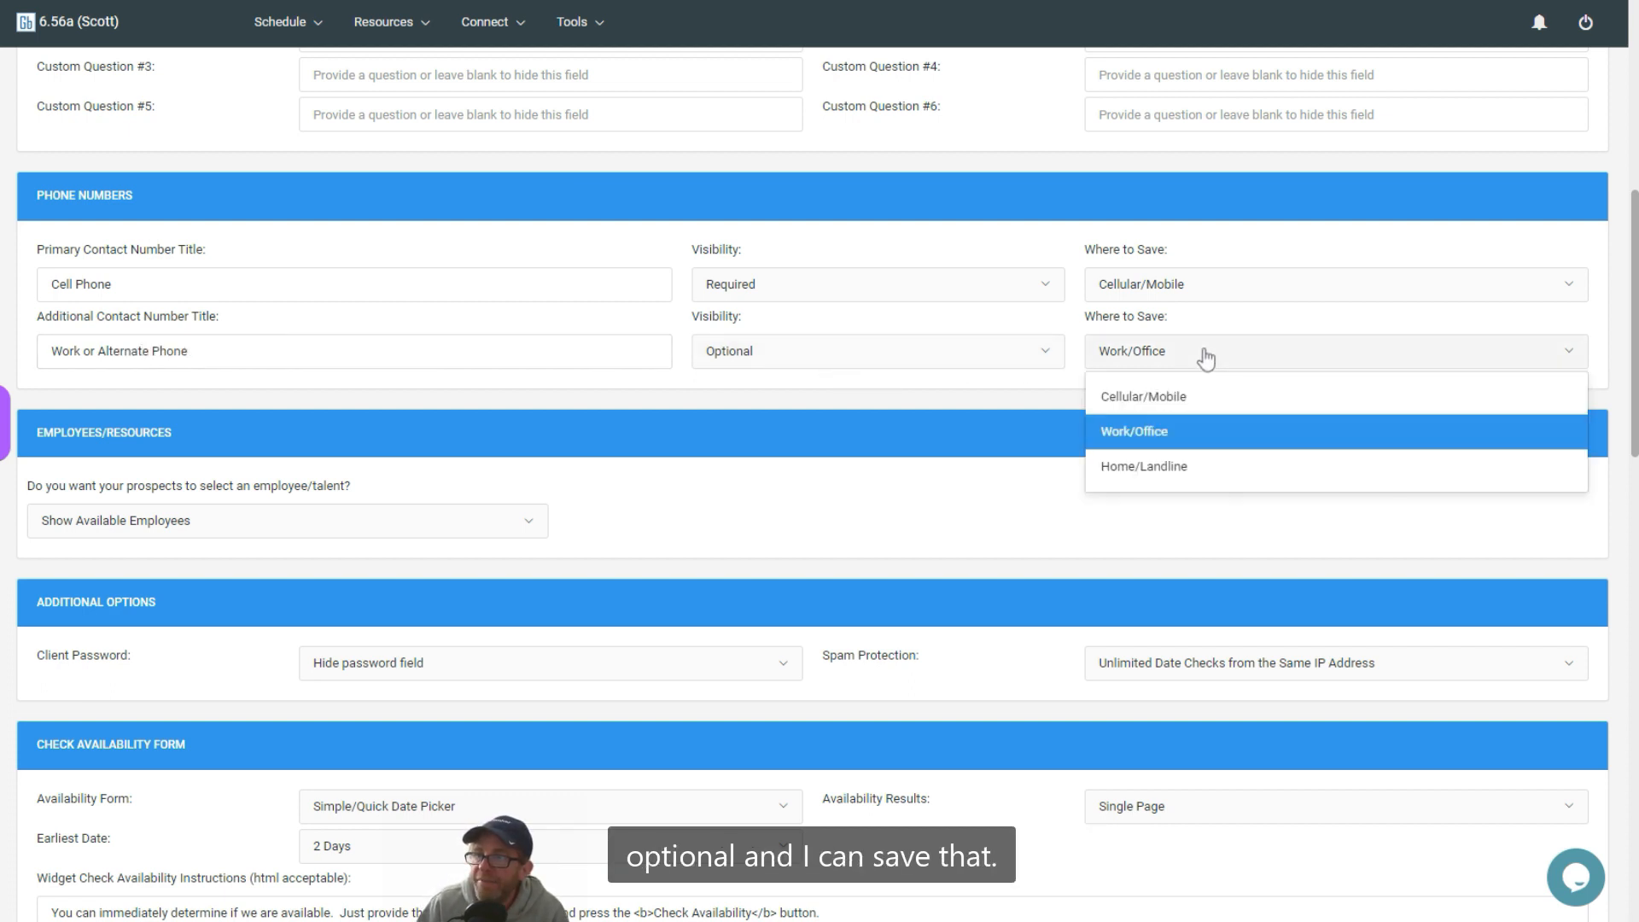
pyautogui.click(1150, 432)
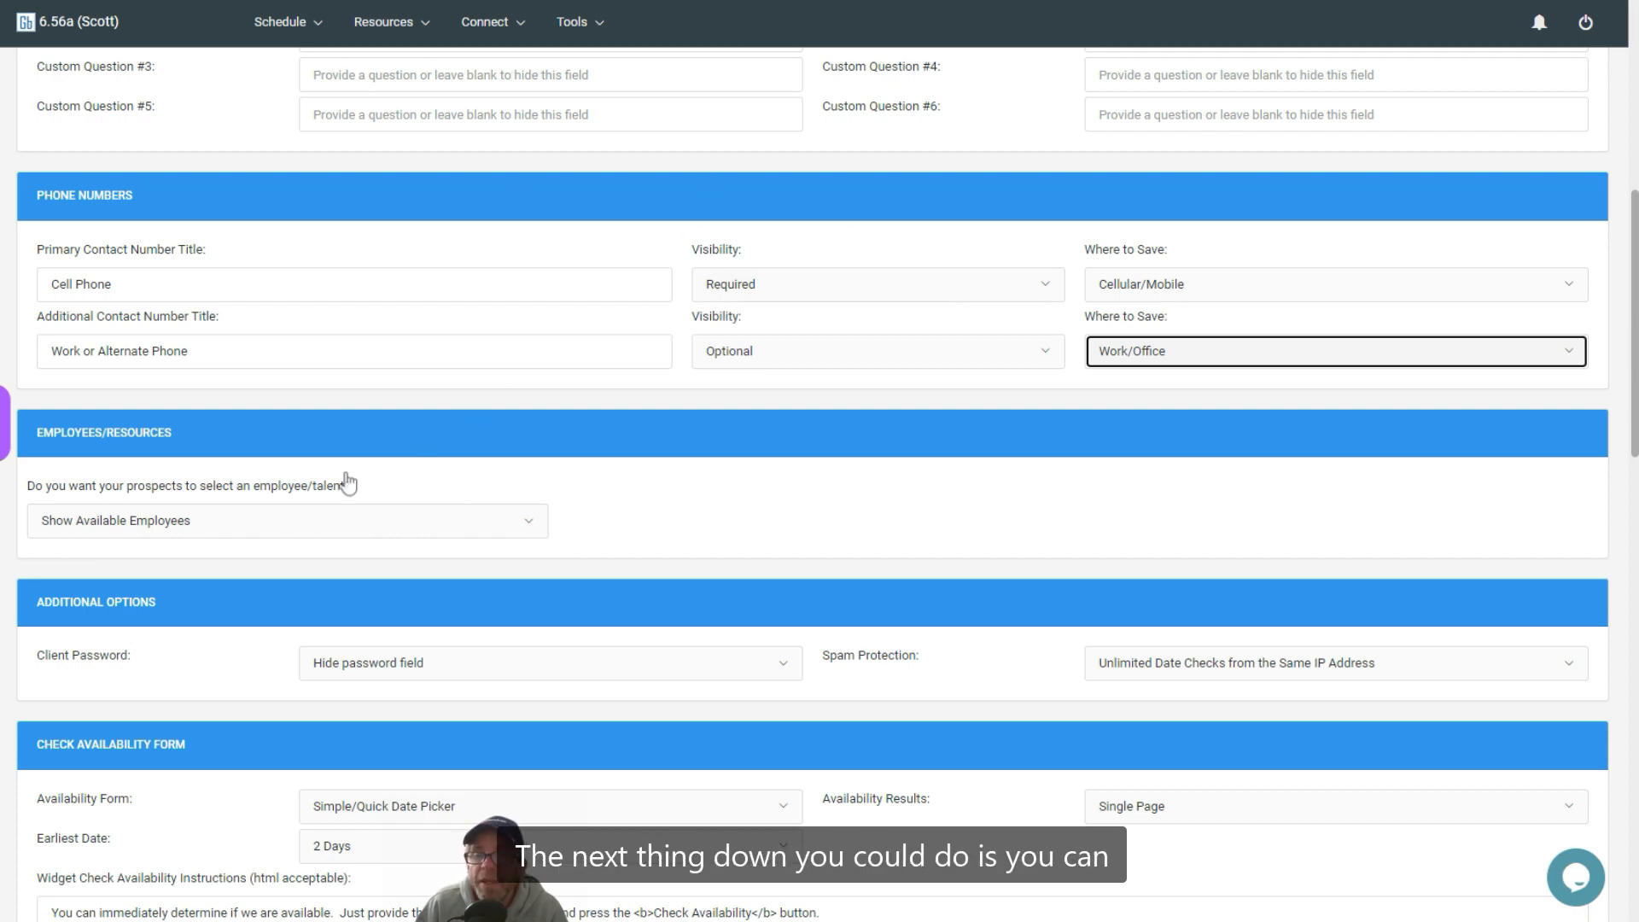
pyautogui.scroll(-4, 345, 480)
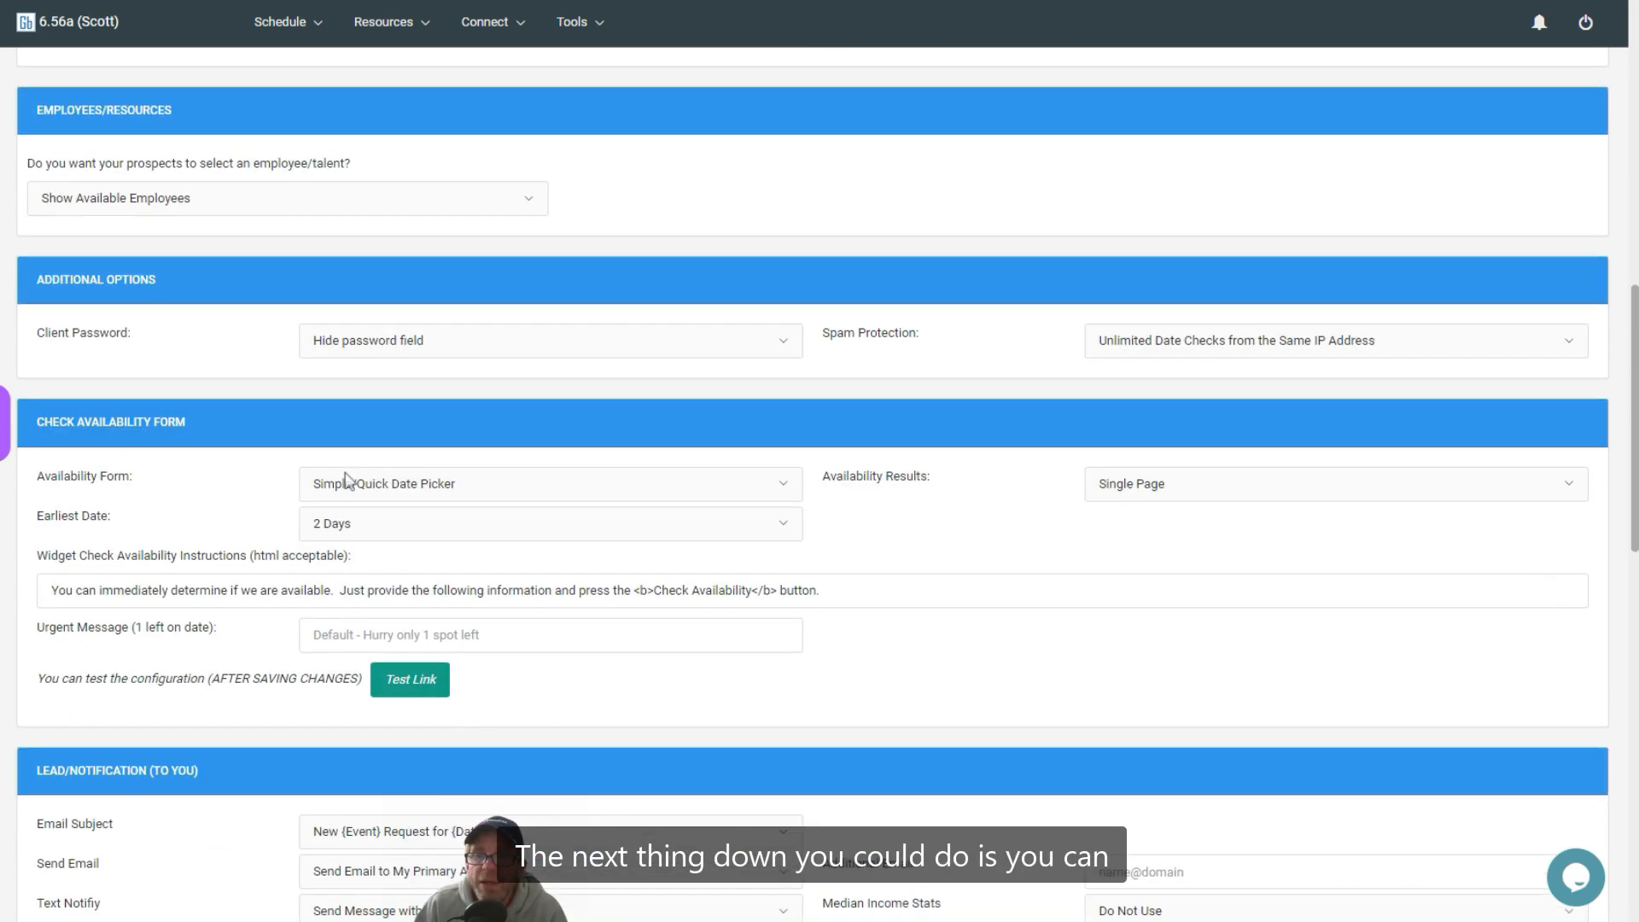
# Step: Set prospect employee/talent selection to No and the Client Password option to Create Using Last Name
pyautogui.click(170, 199)
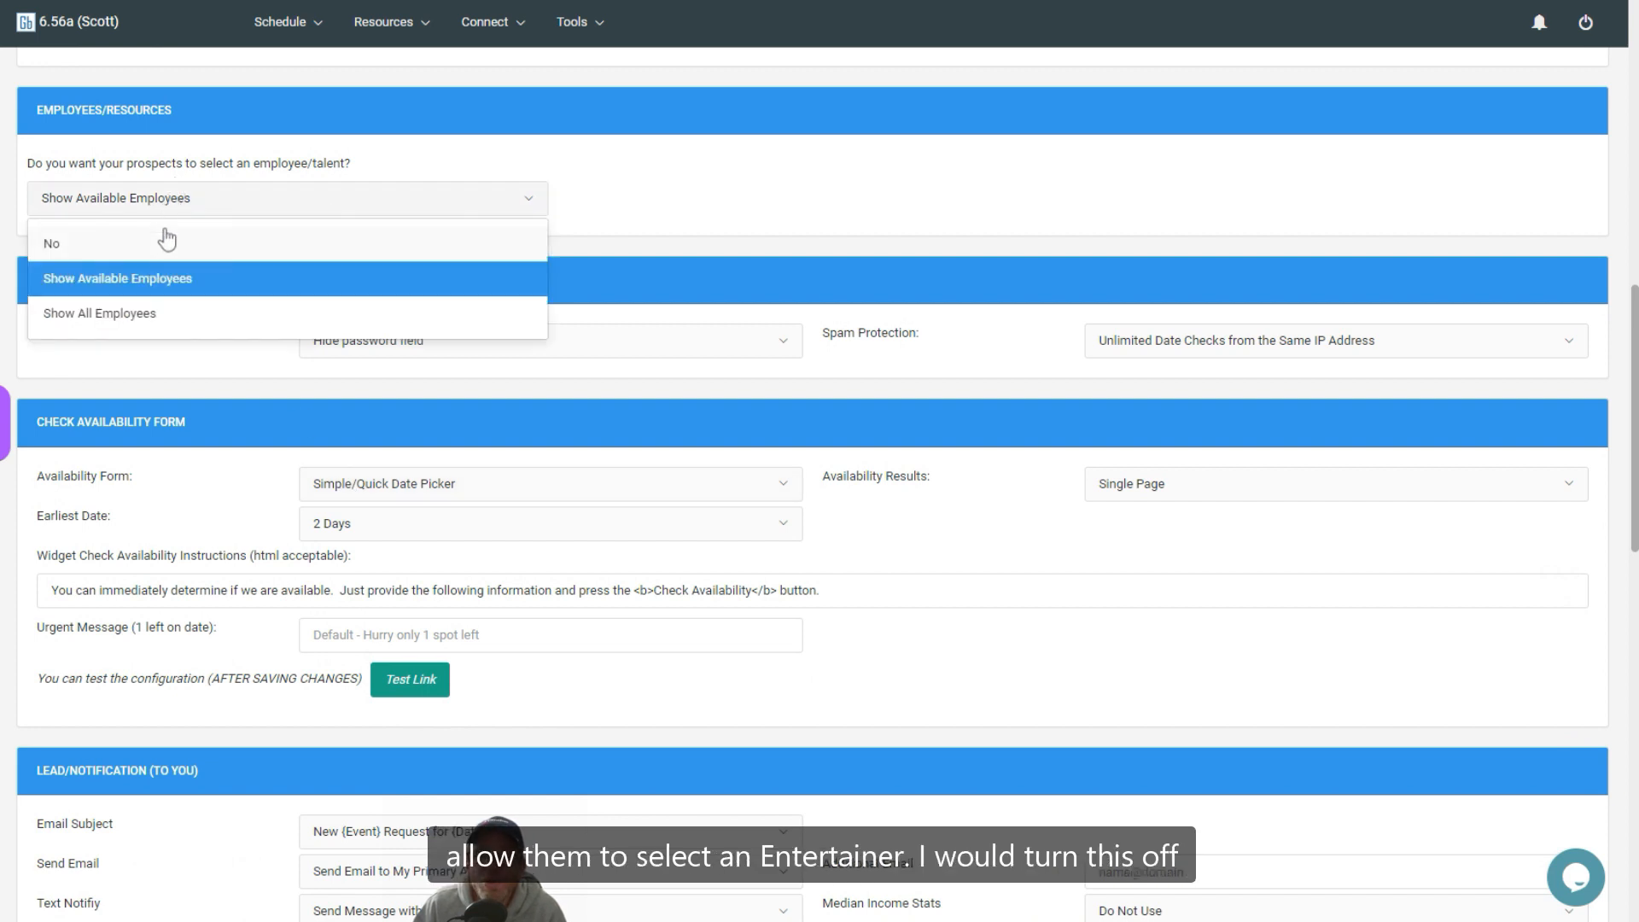
pyautogui.click(166, 245)
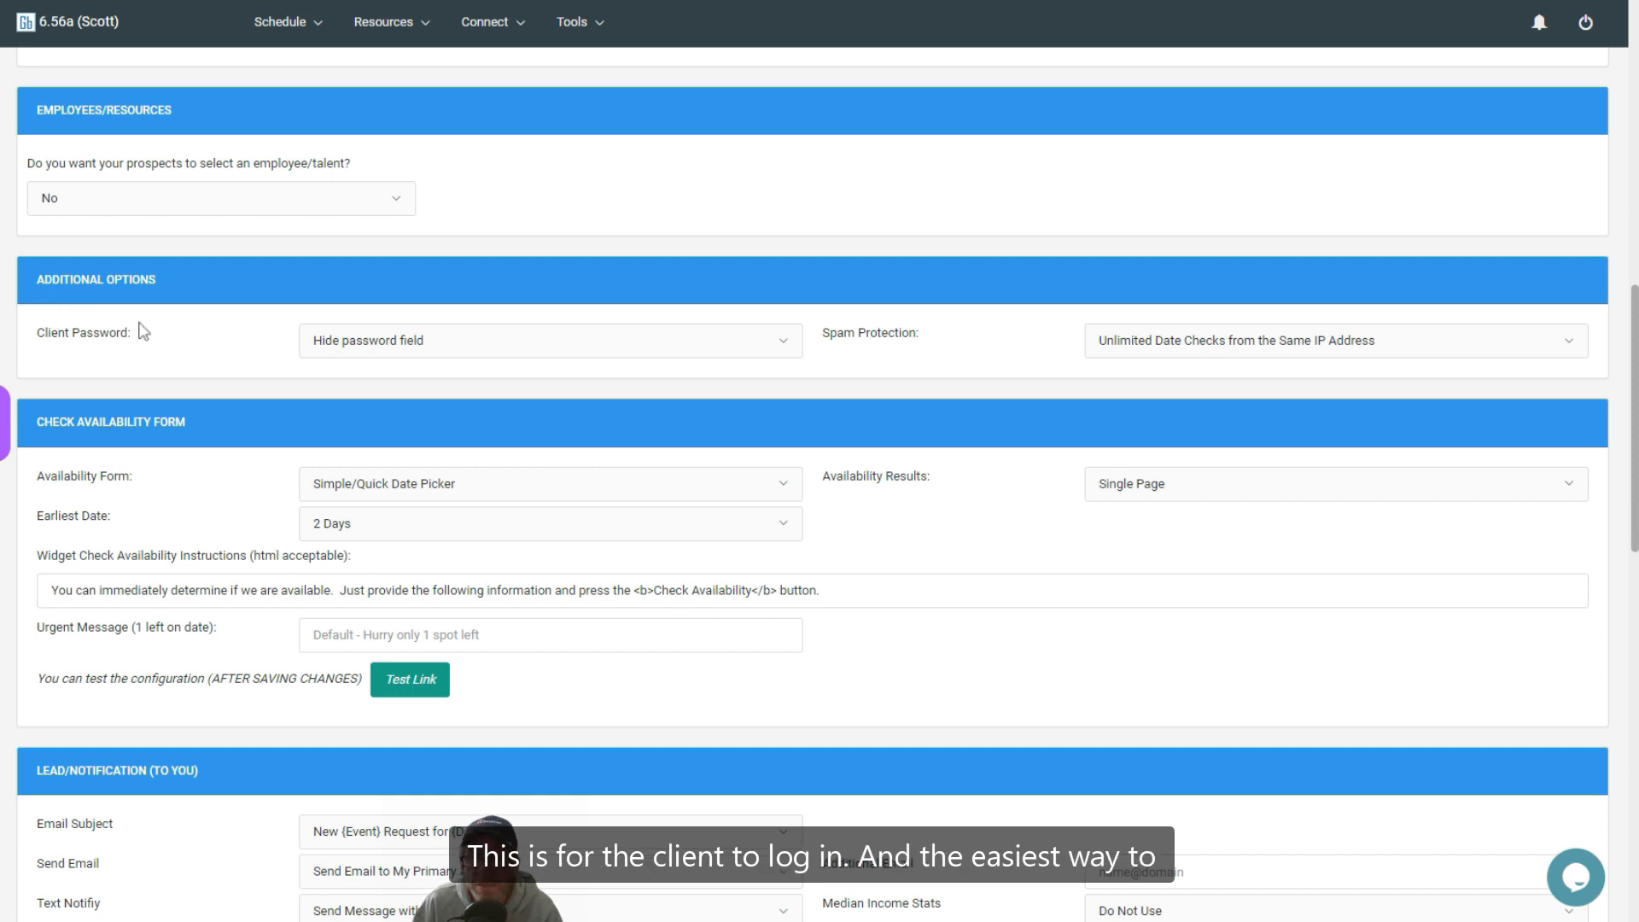
pyautogui.click(412, 359)
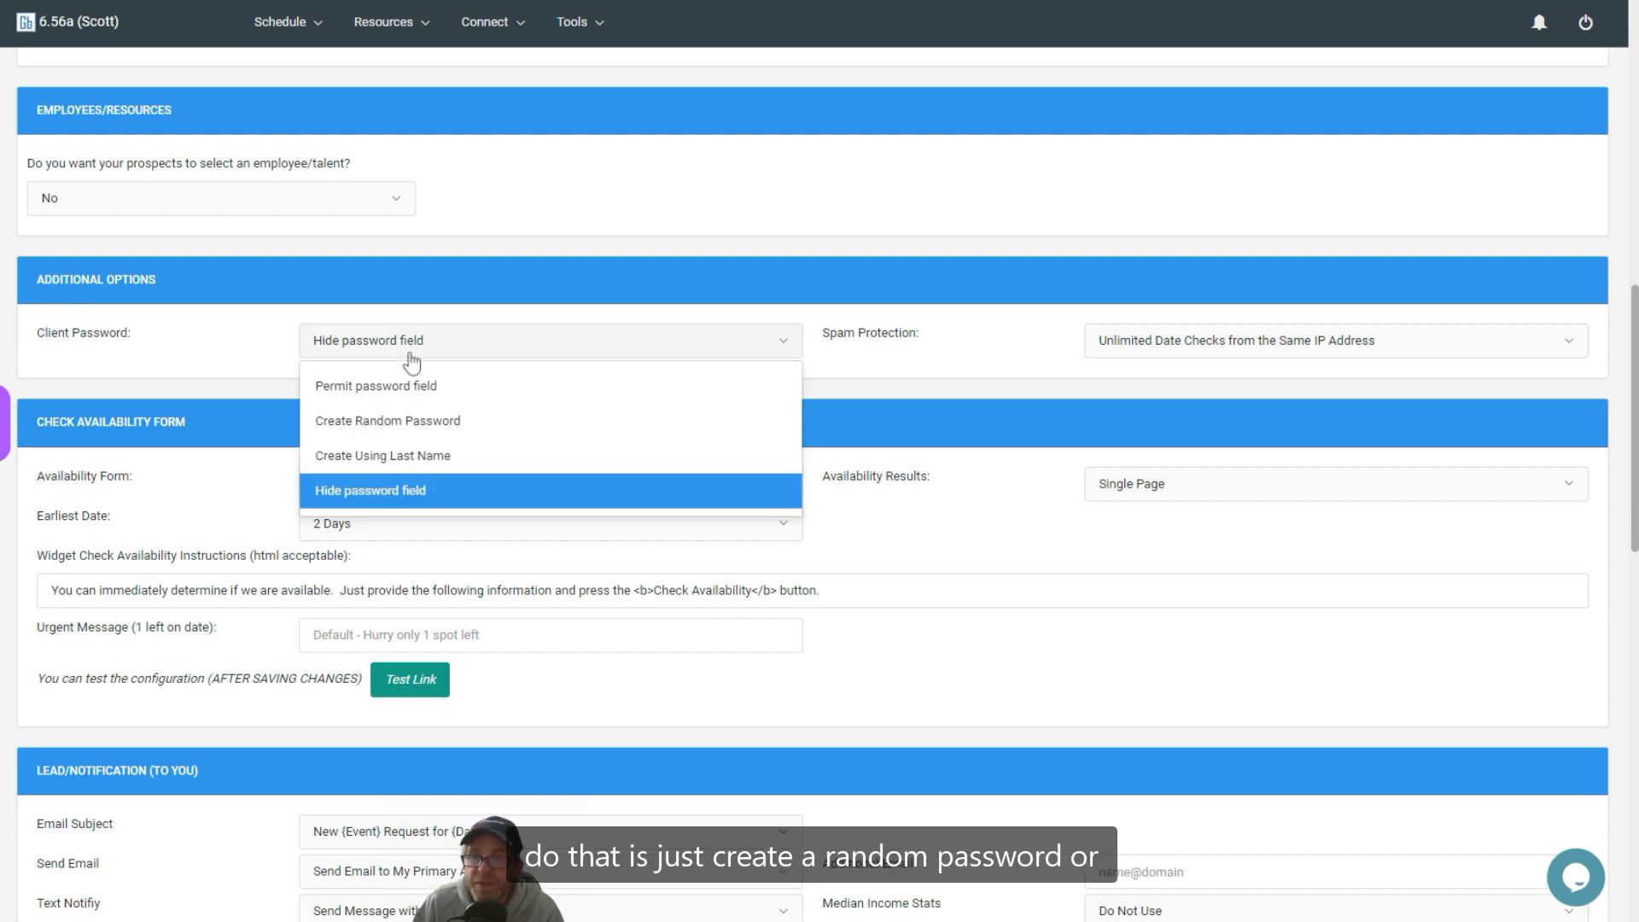
pyautogui.click(435, 458)
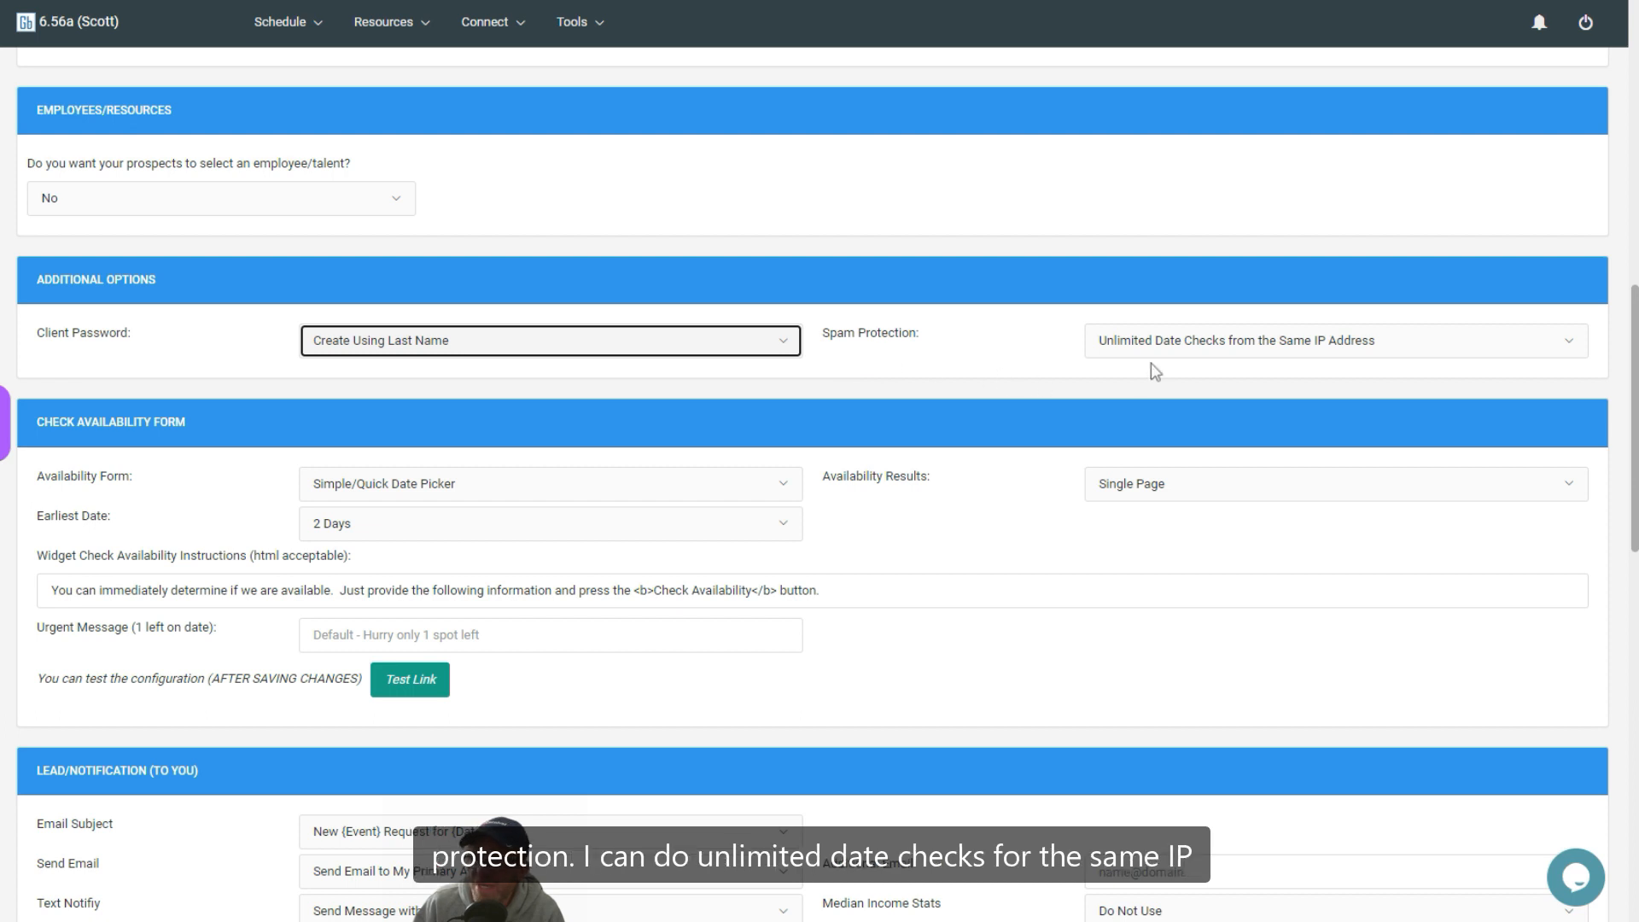
# Step: Review the Spam Protection choices for limiting date checks from the same IP address
pyautogui.click(1312, 350)
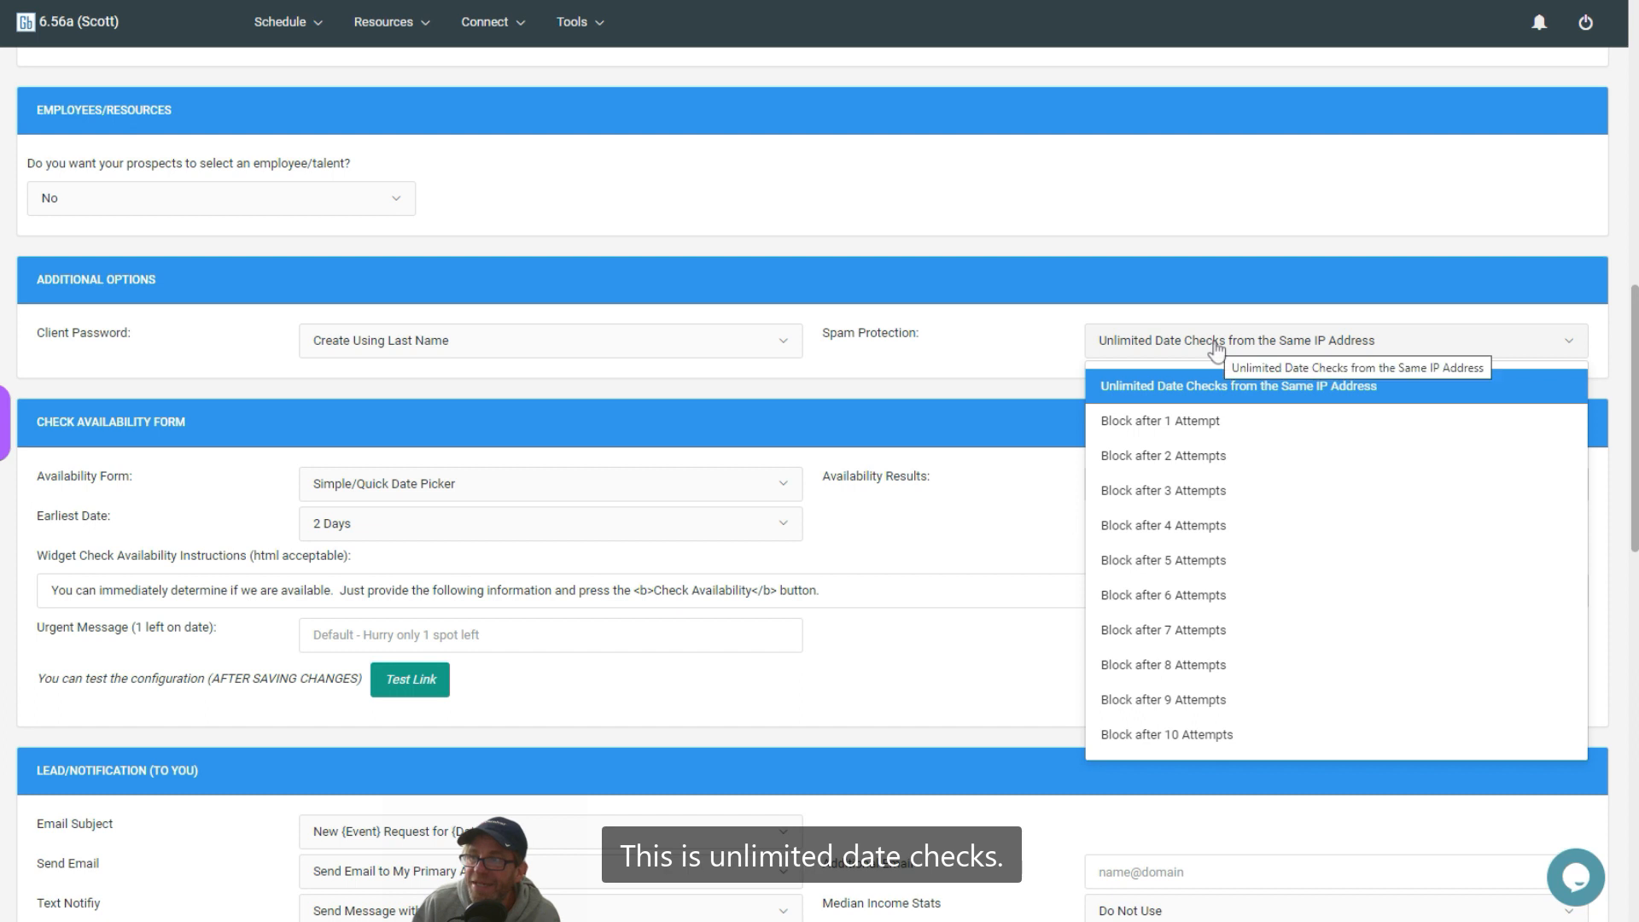
pyautogui.click(1013, 366)
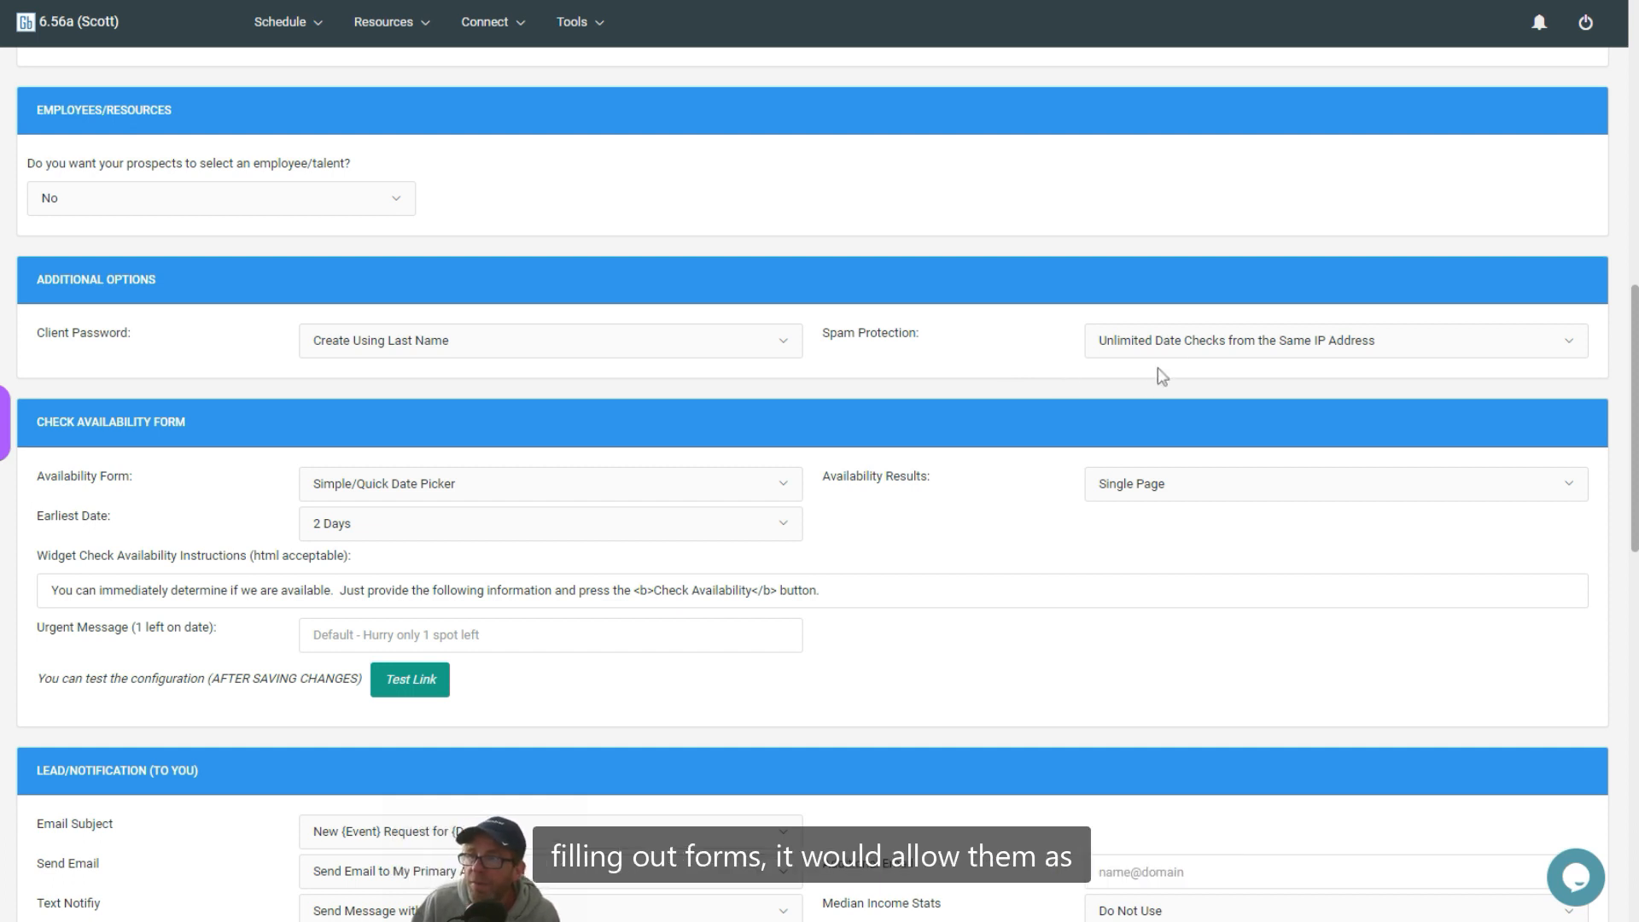
pyautogui.click(1202, 348)
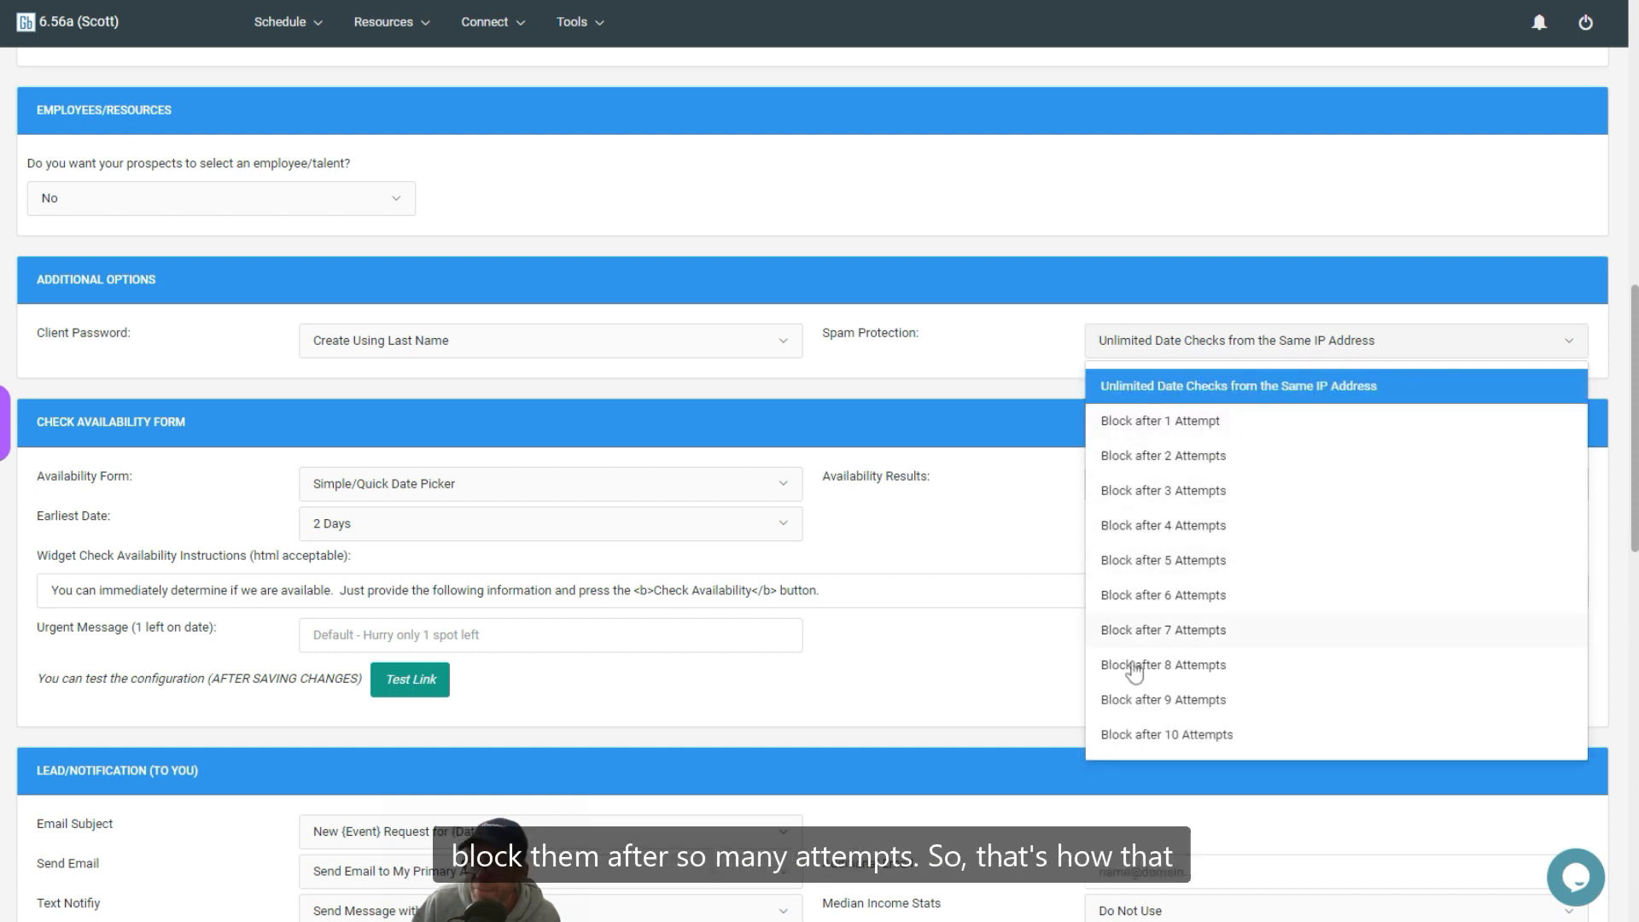
pyautogui.click(809, 386)
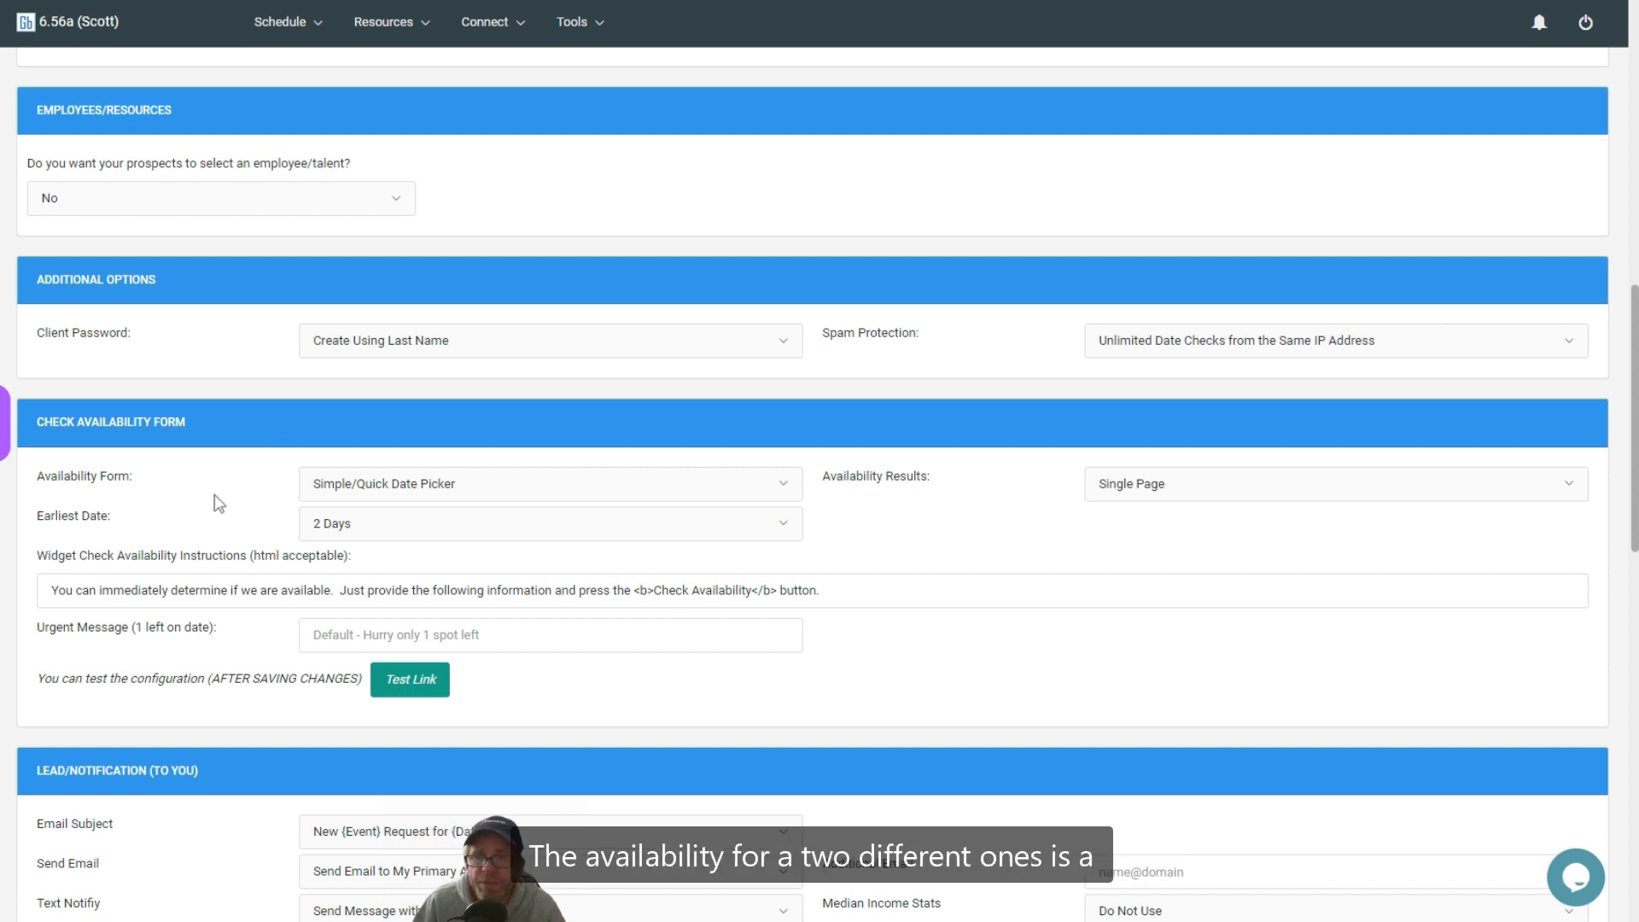
# Step: Choose Simple/Quick Date Picker as the availability form with Single Page results, and review the Earliest Date choices
pyautogui.click(433, 493)
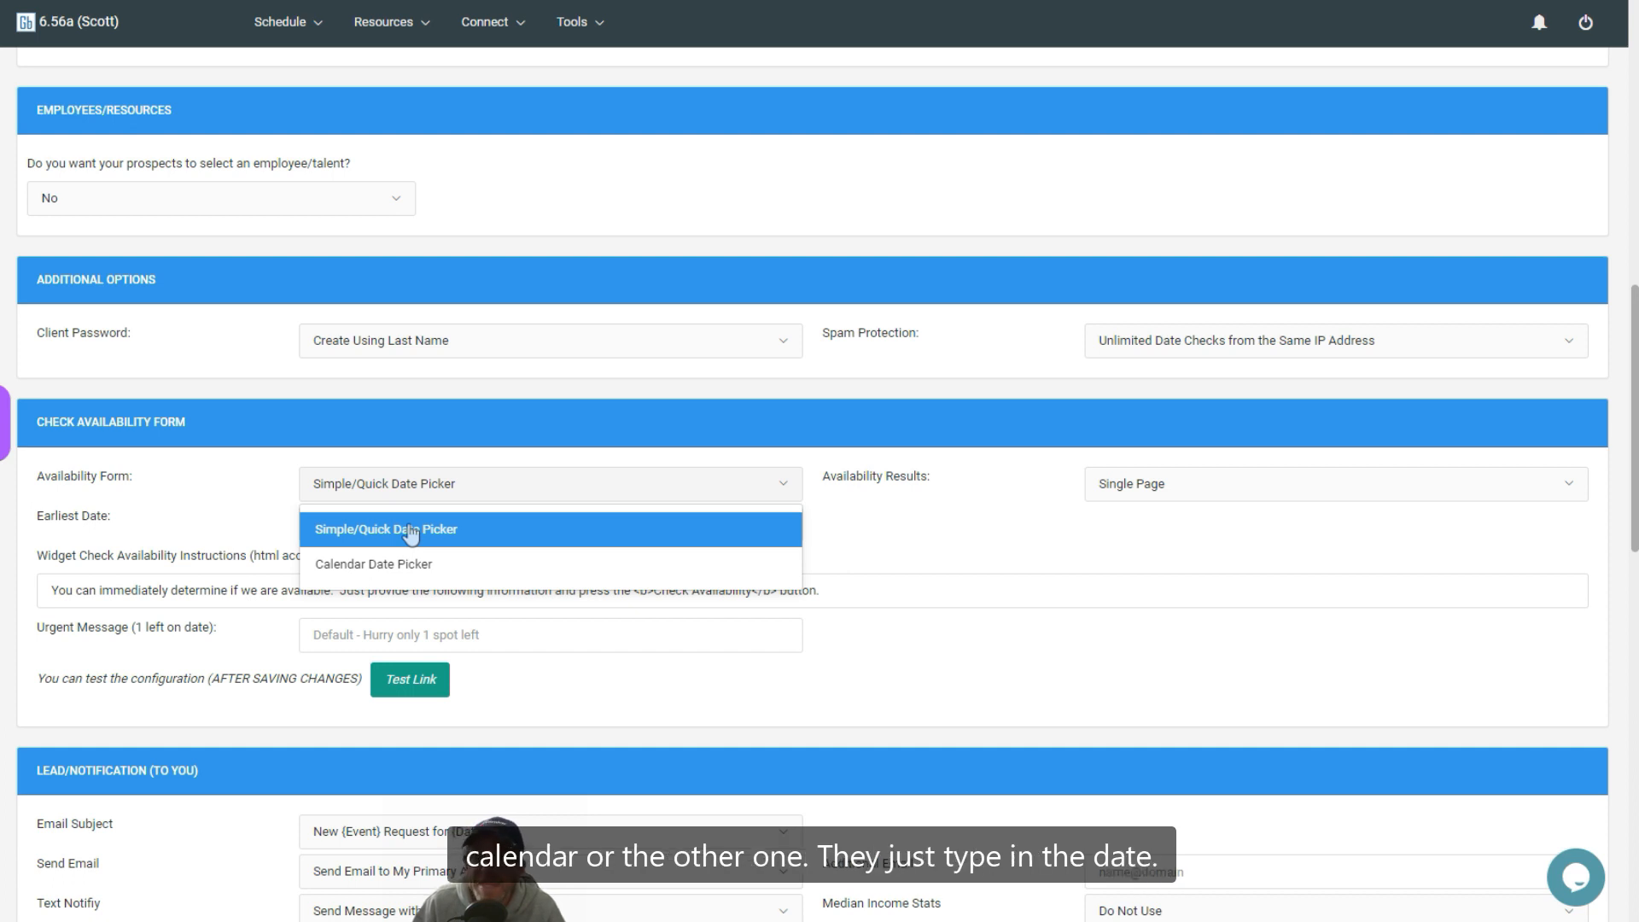
pyautogui.click(411, 531)
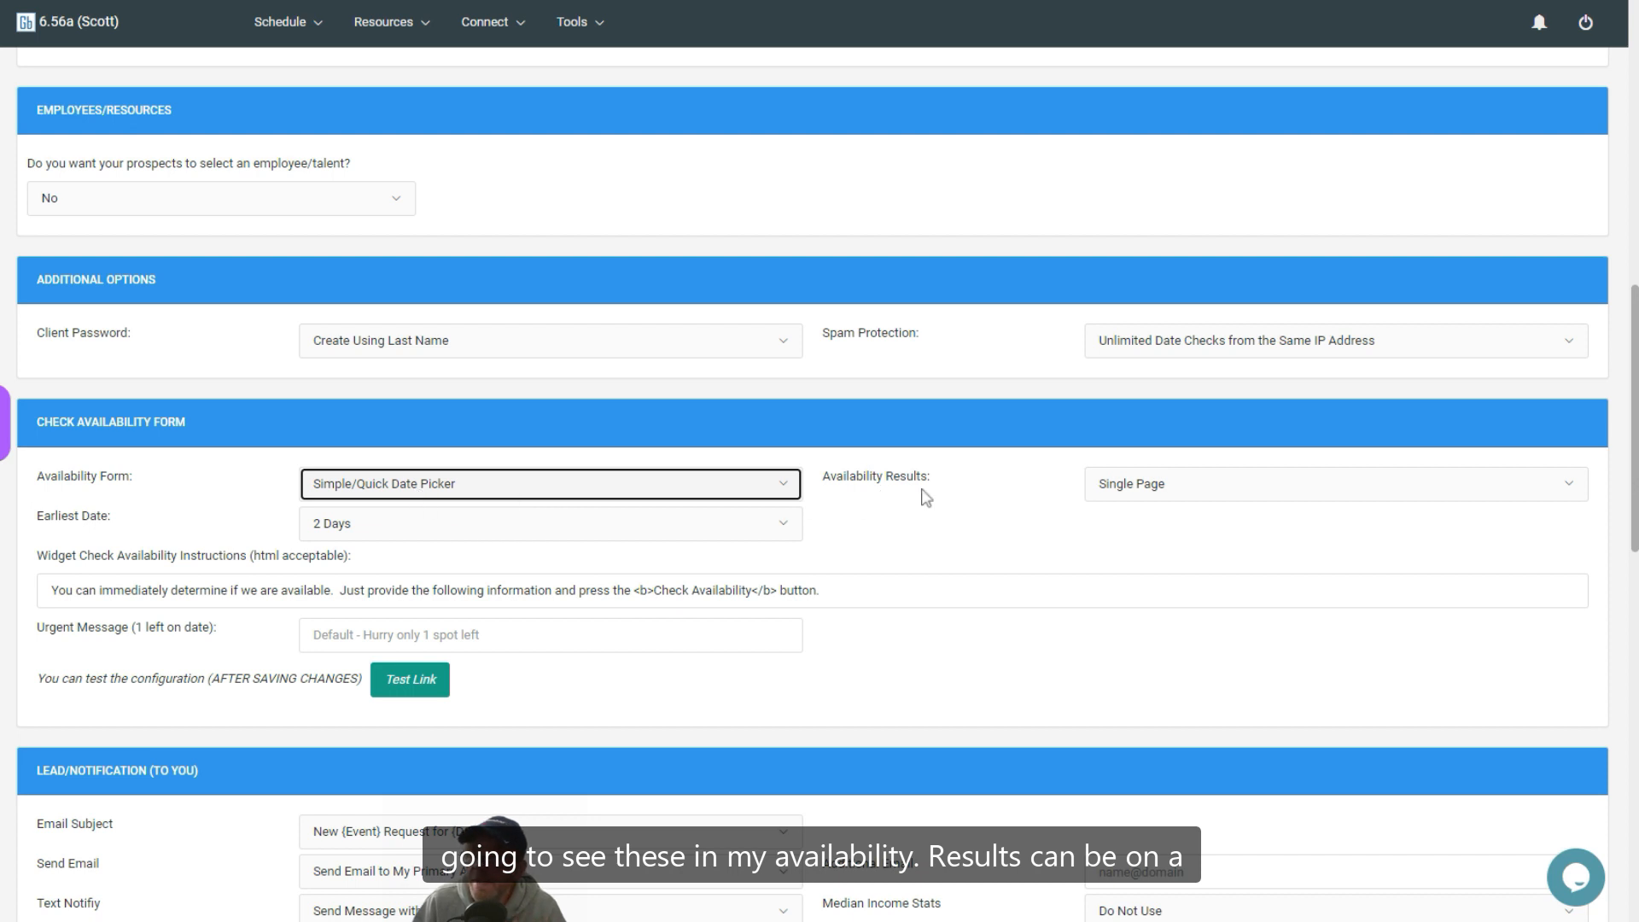
pyautogui.click(1165, 484)
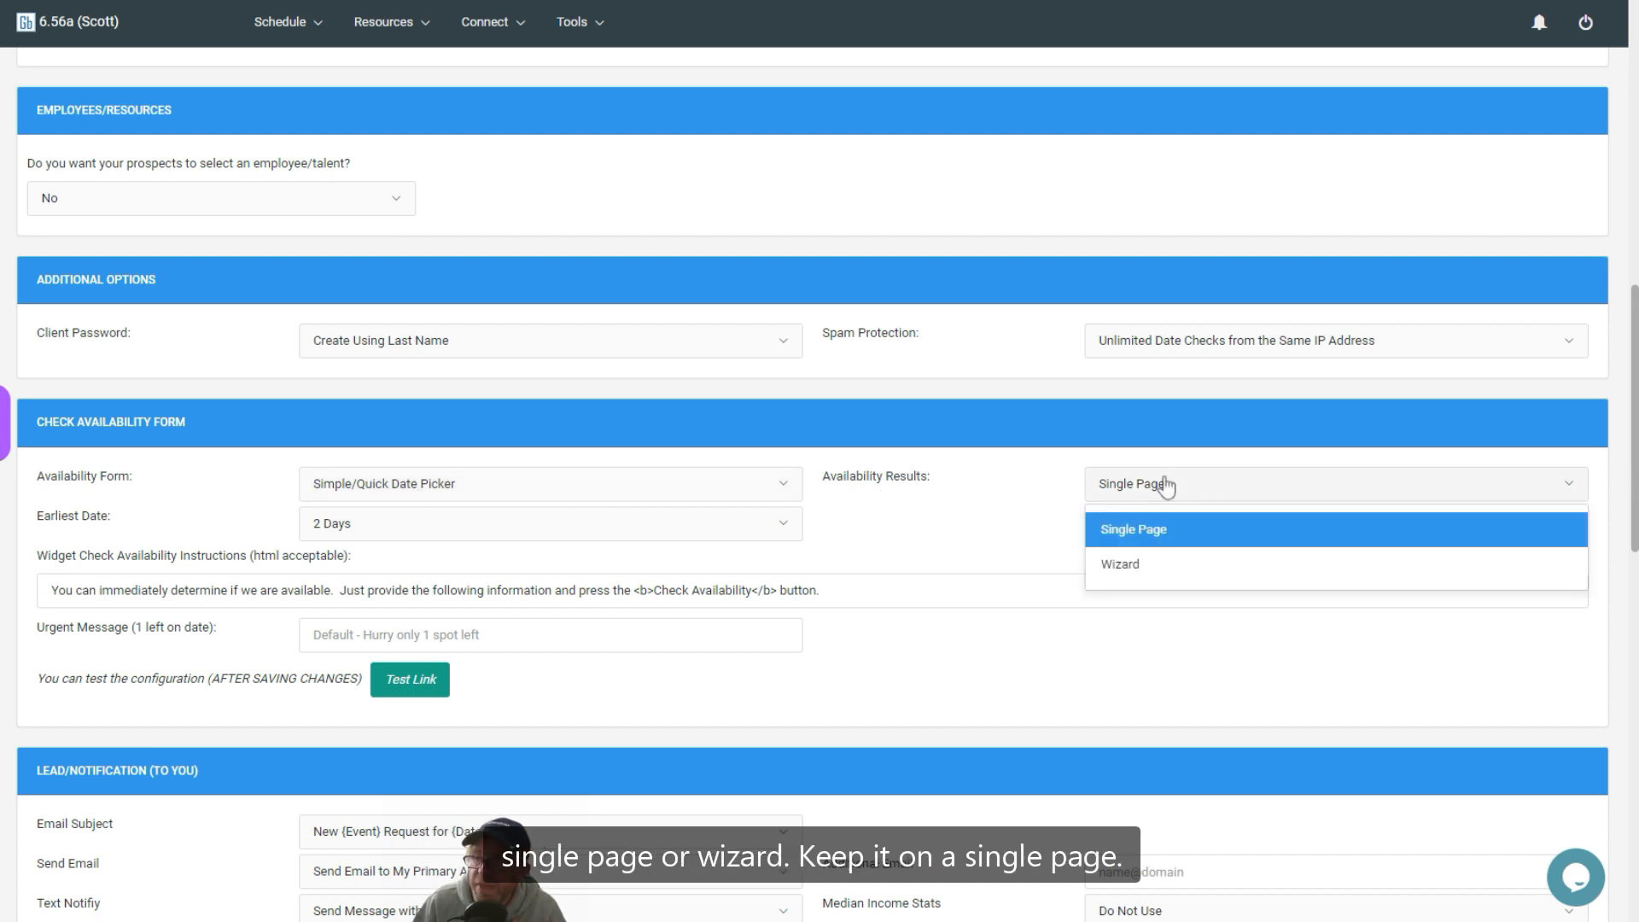
pyautogui.click(1139, 534)
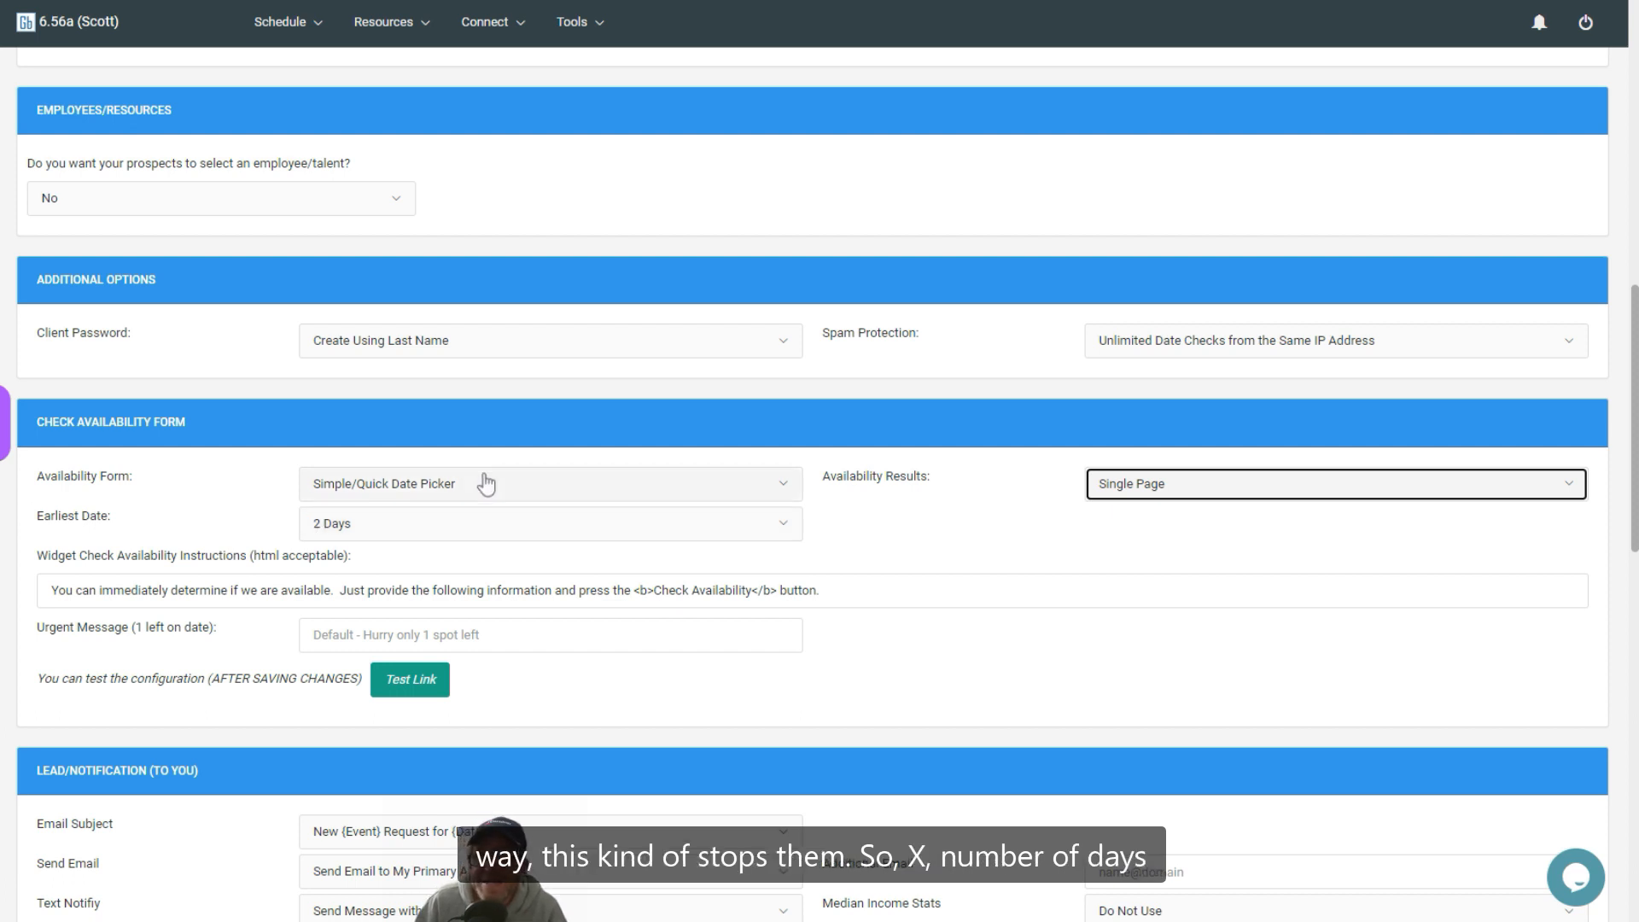
pyautogui.click(406, 524)
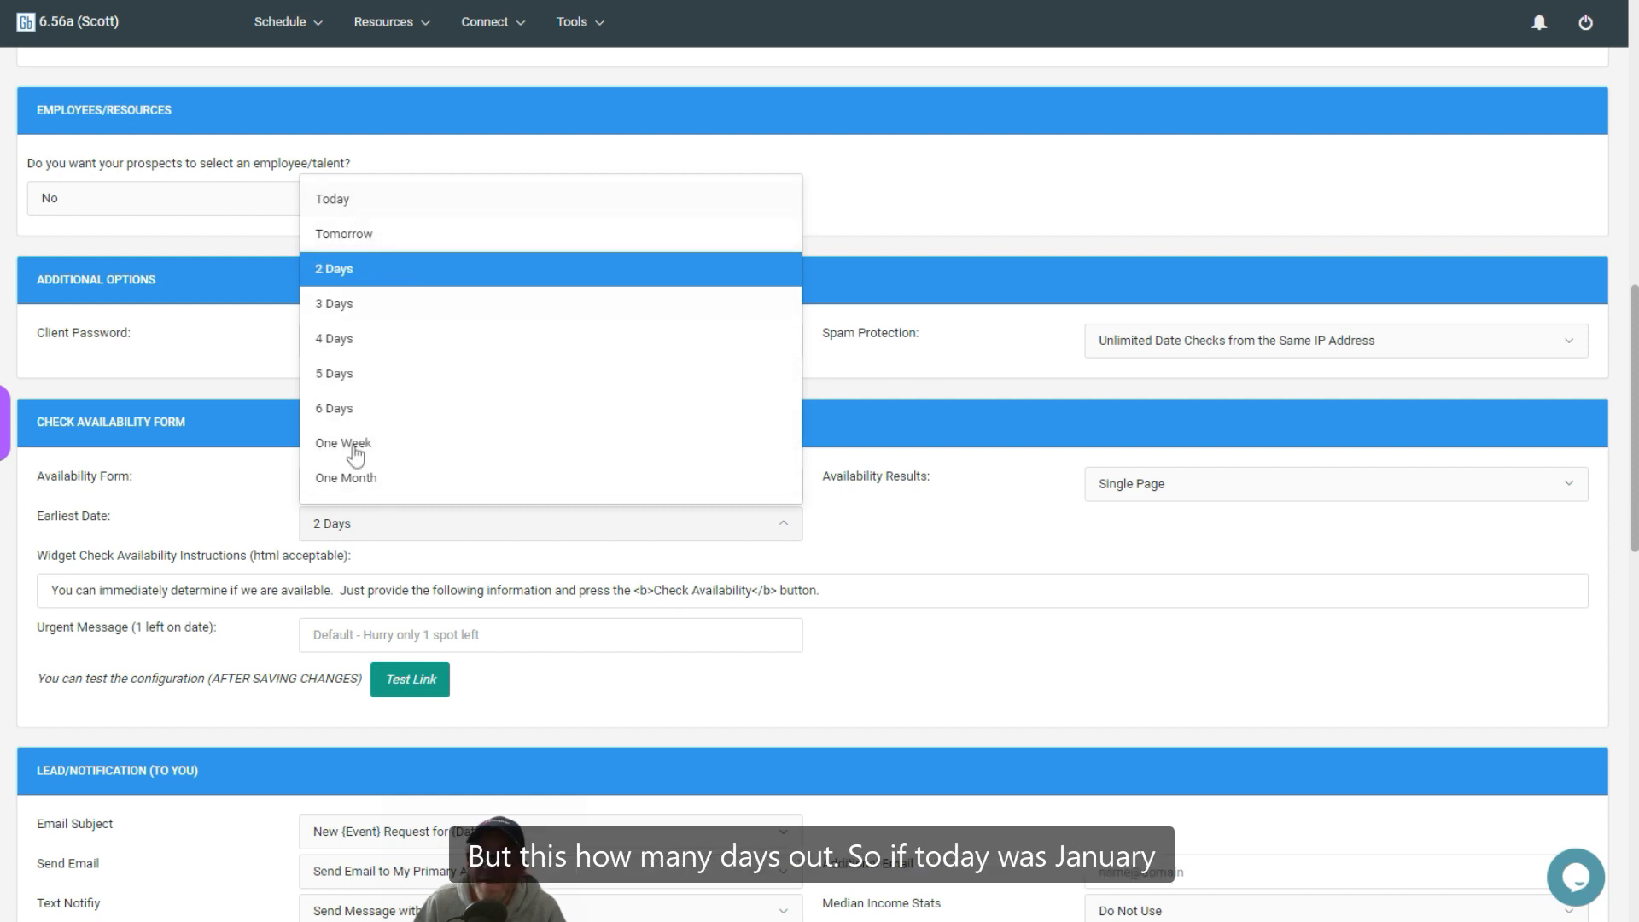
pyautogui.click(276, 542)
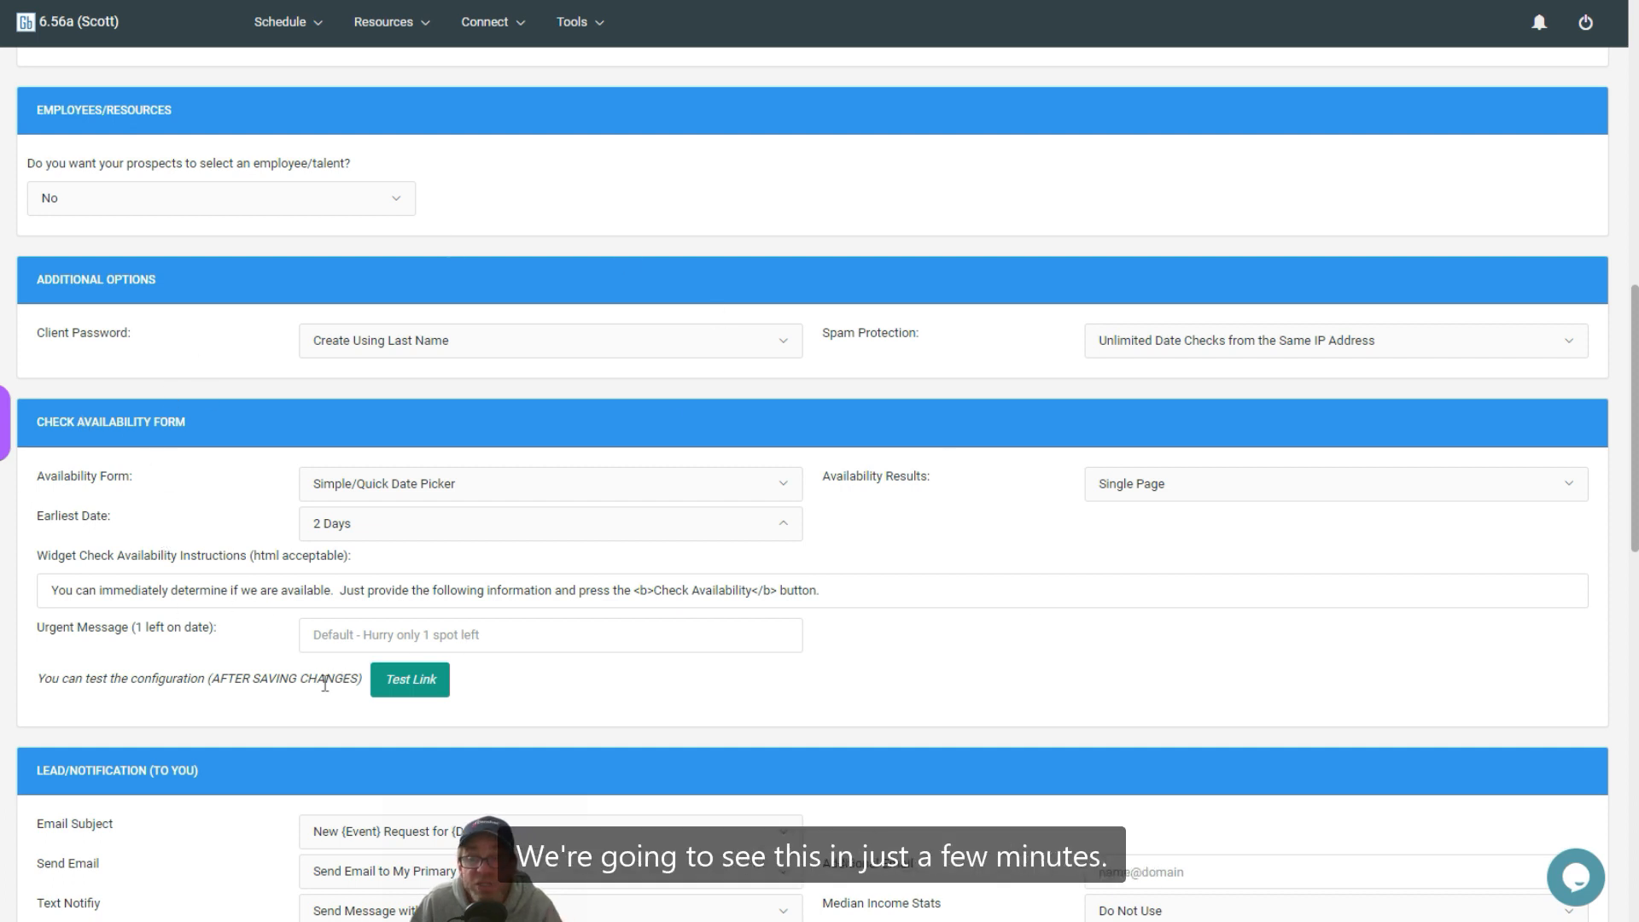
# Step: Set the lead notification subject to "New {Event} Request for {Date}" and have the email sent to the primary address
pyautogui.scroll(-4, 290, 708)
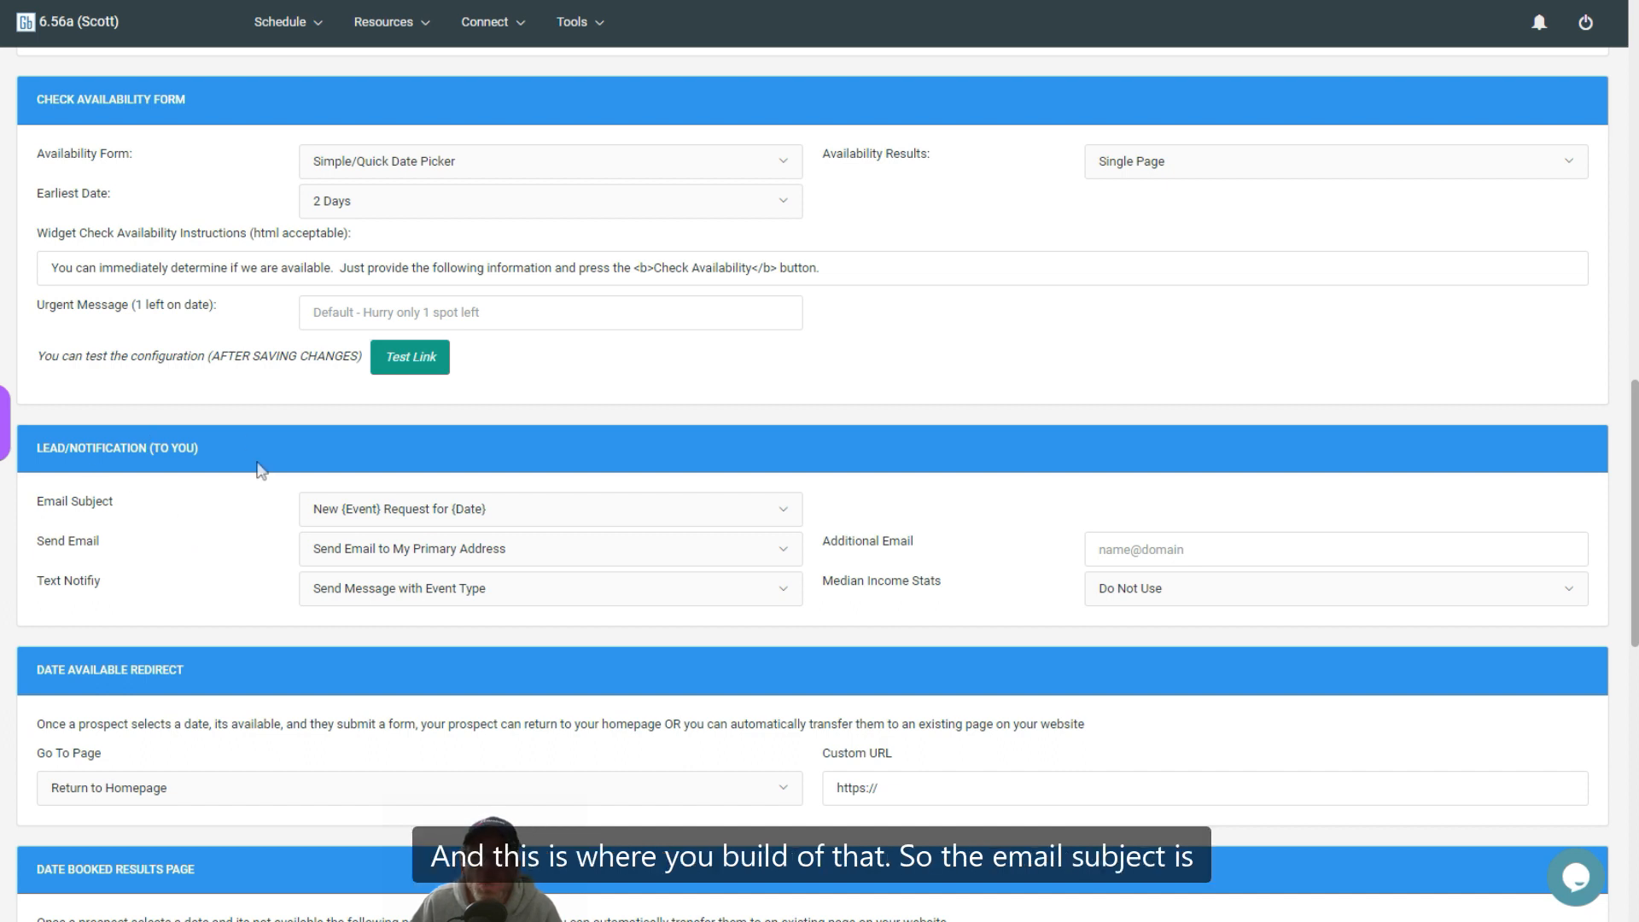
pyautogui.click(413, 512)
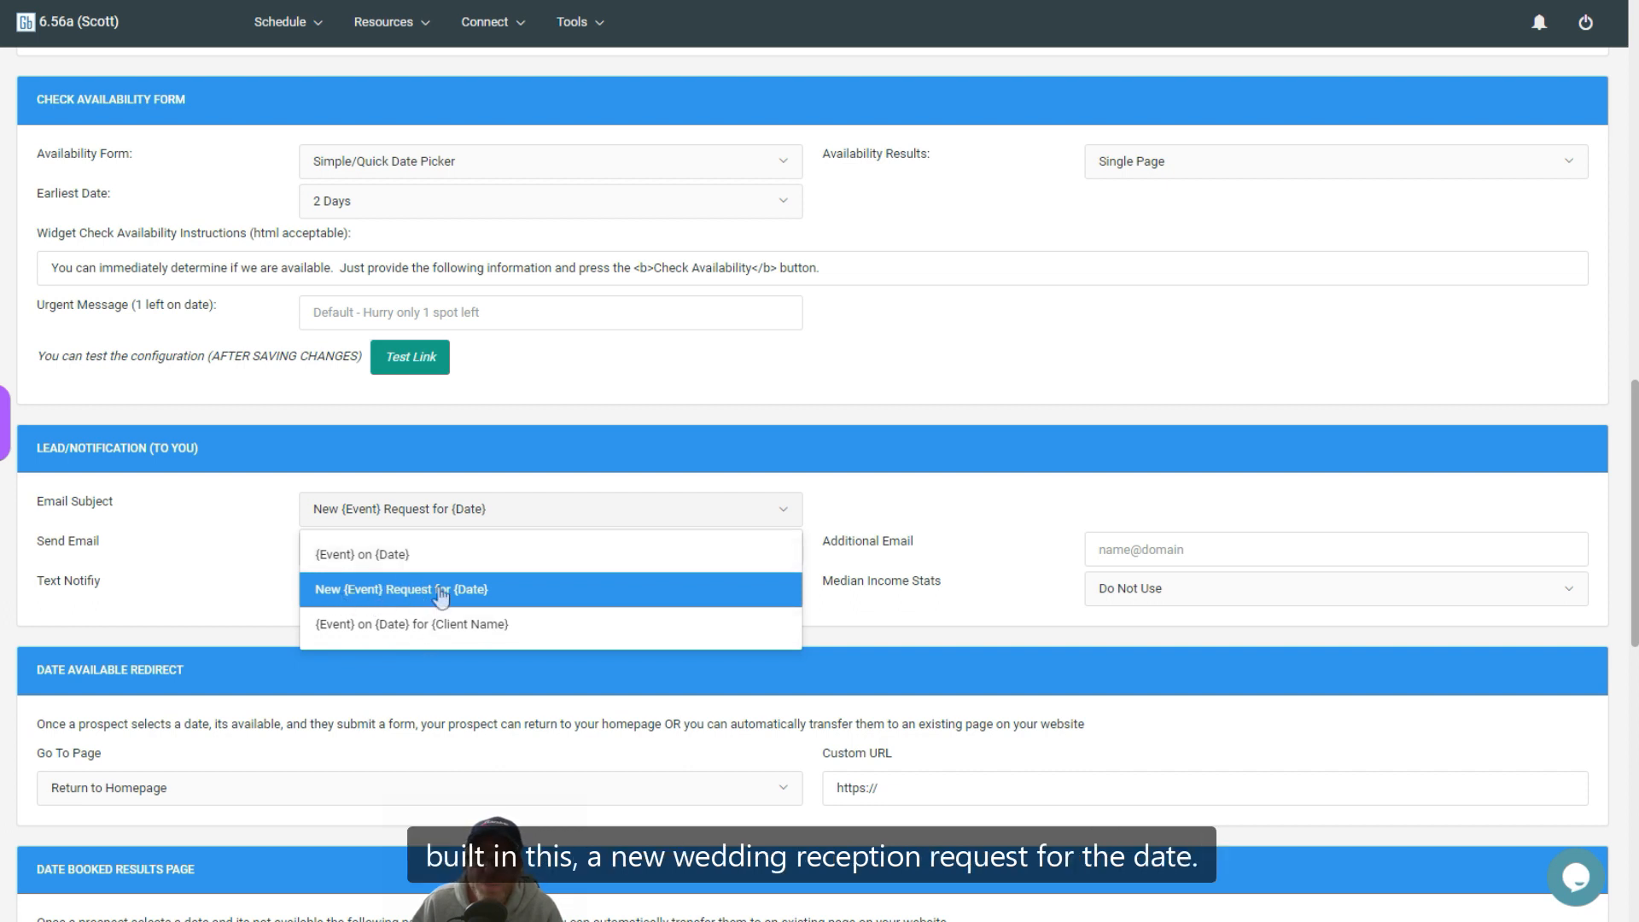
pyautogui.click(493, 598)
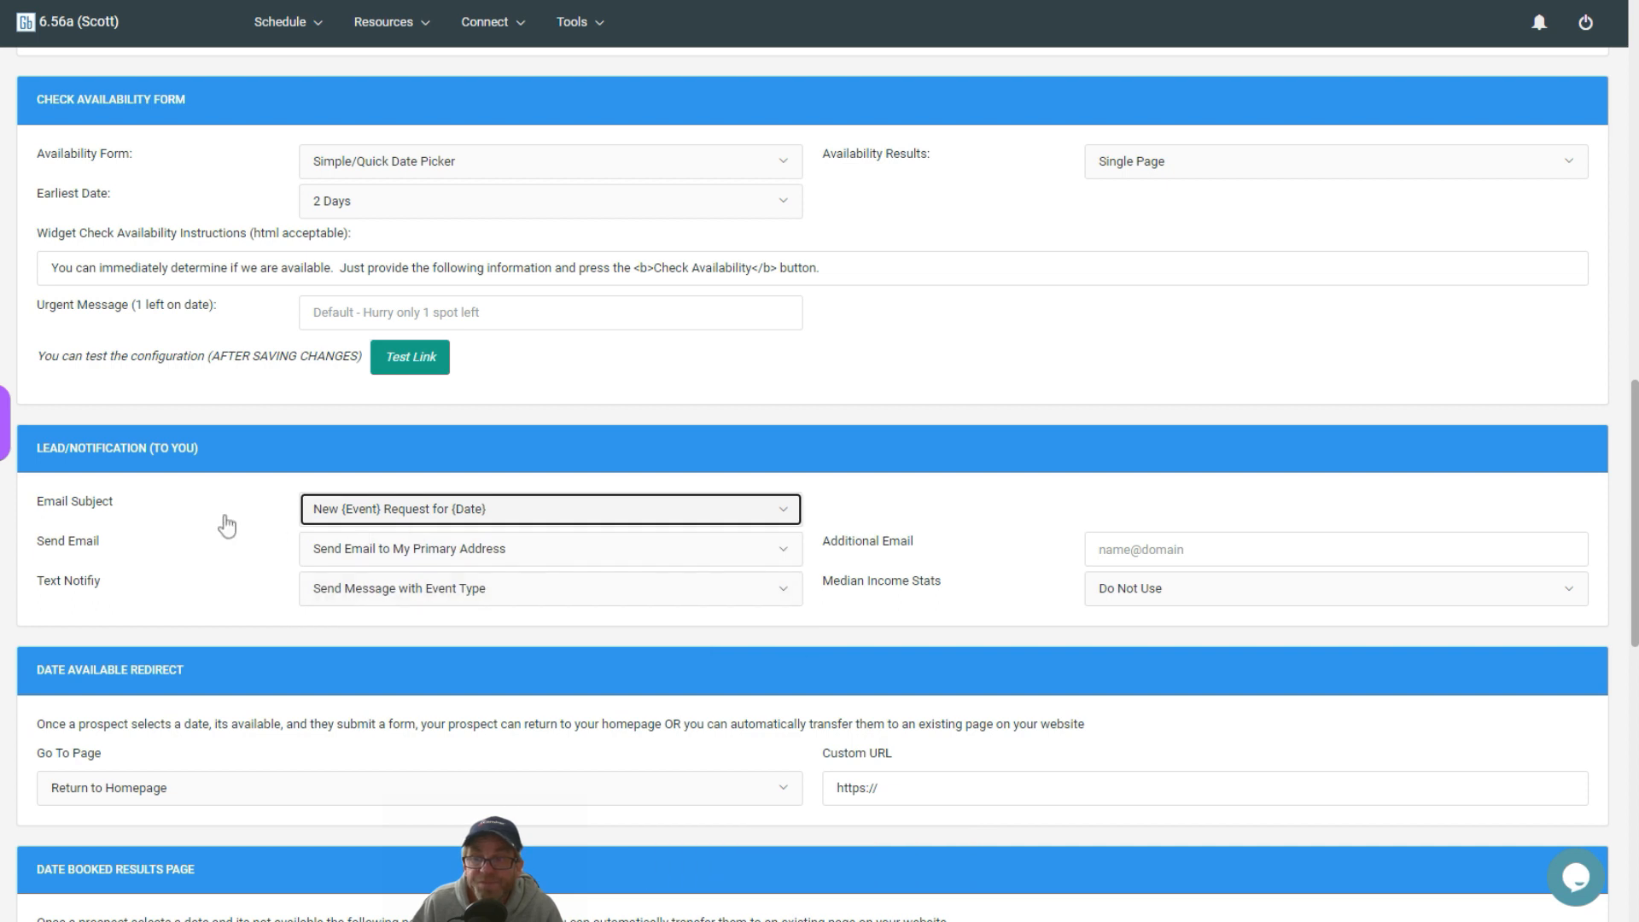
pyautogui.click(388, 555)
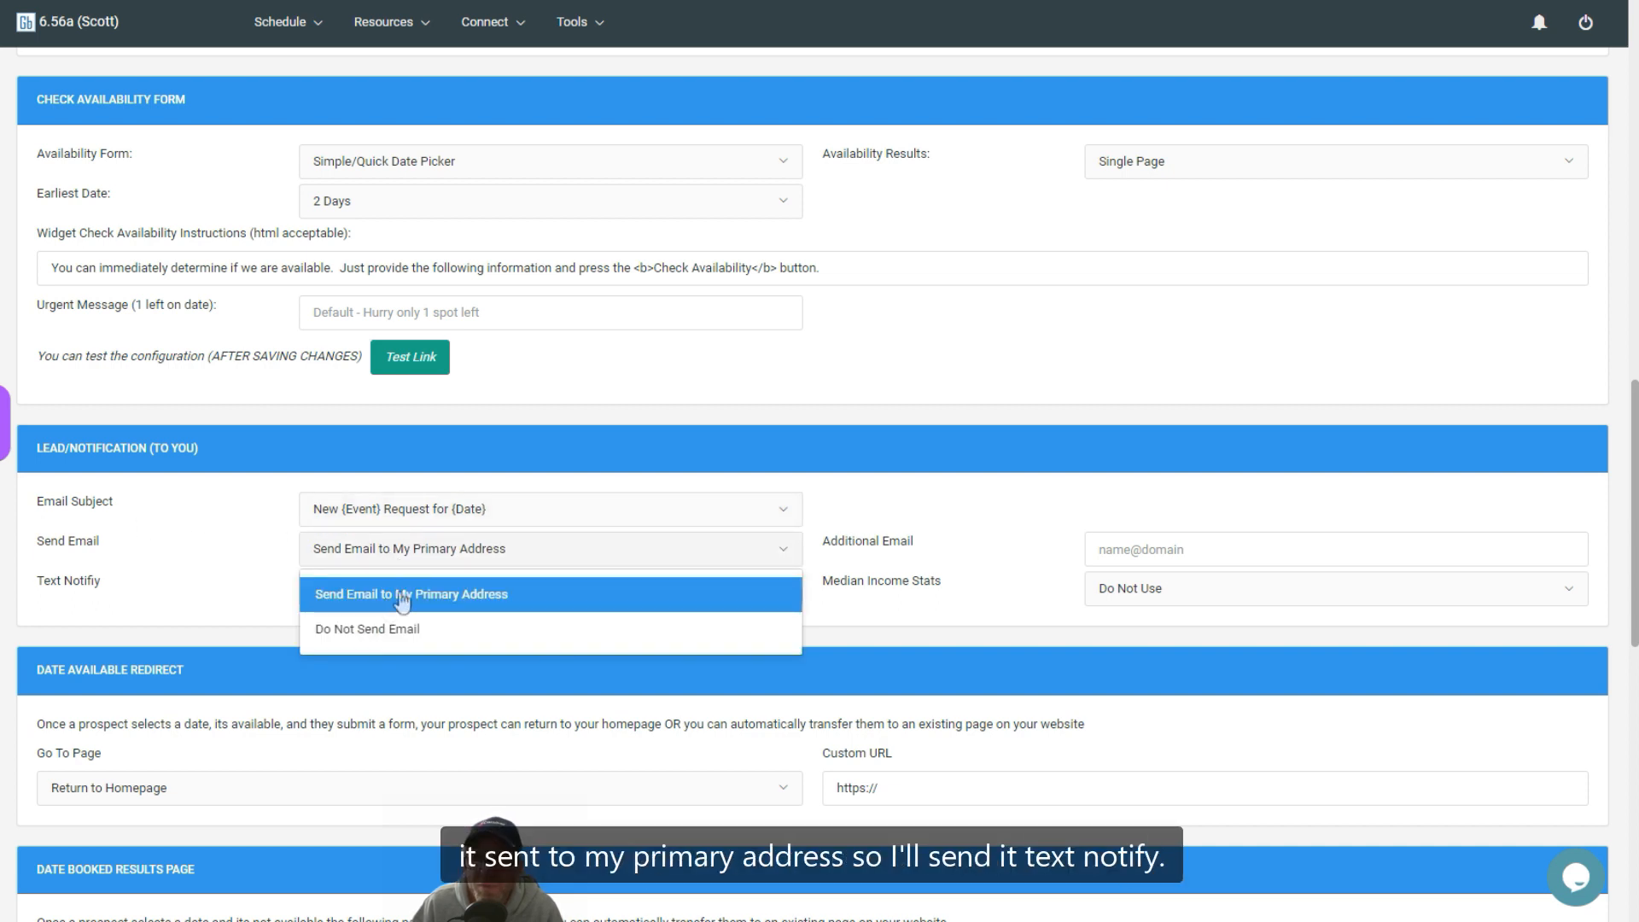
pyautogui.click(403, 595)
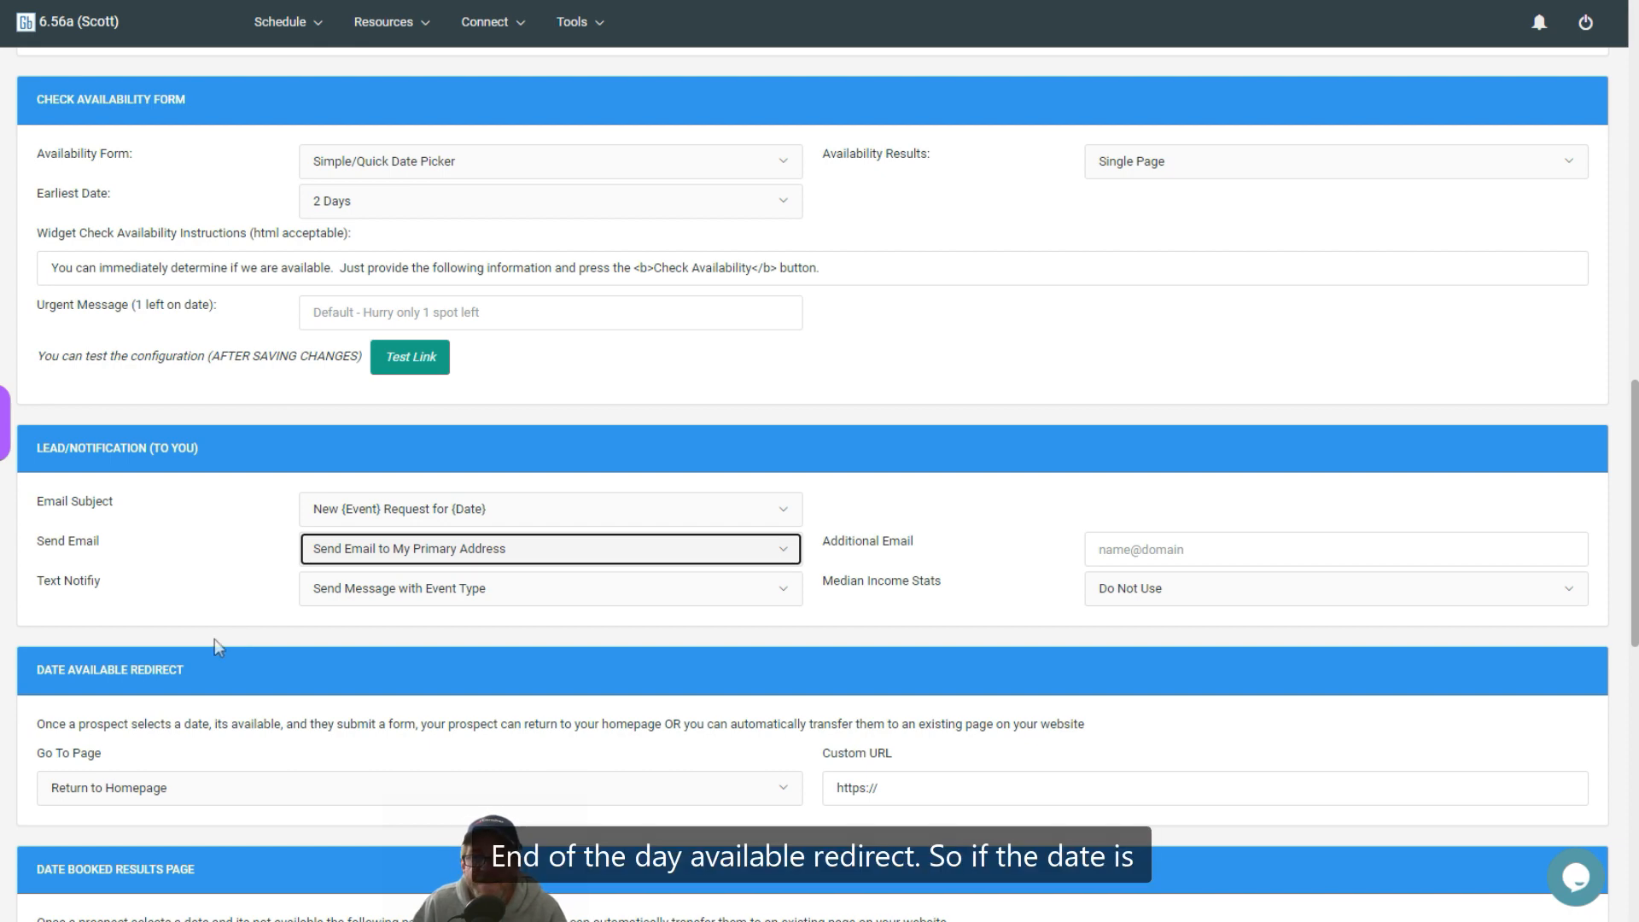
# Step: Review the Go To Page choices for the Date Available Redirect
pyautogui.scroll(-3, 213, 638)
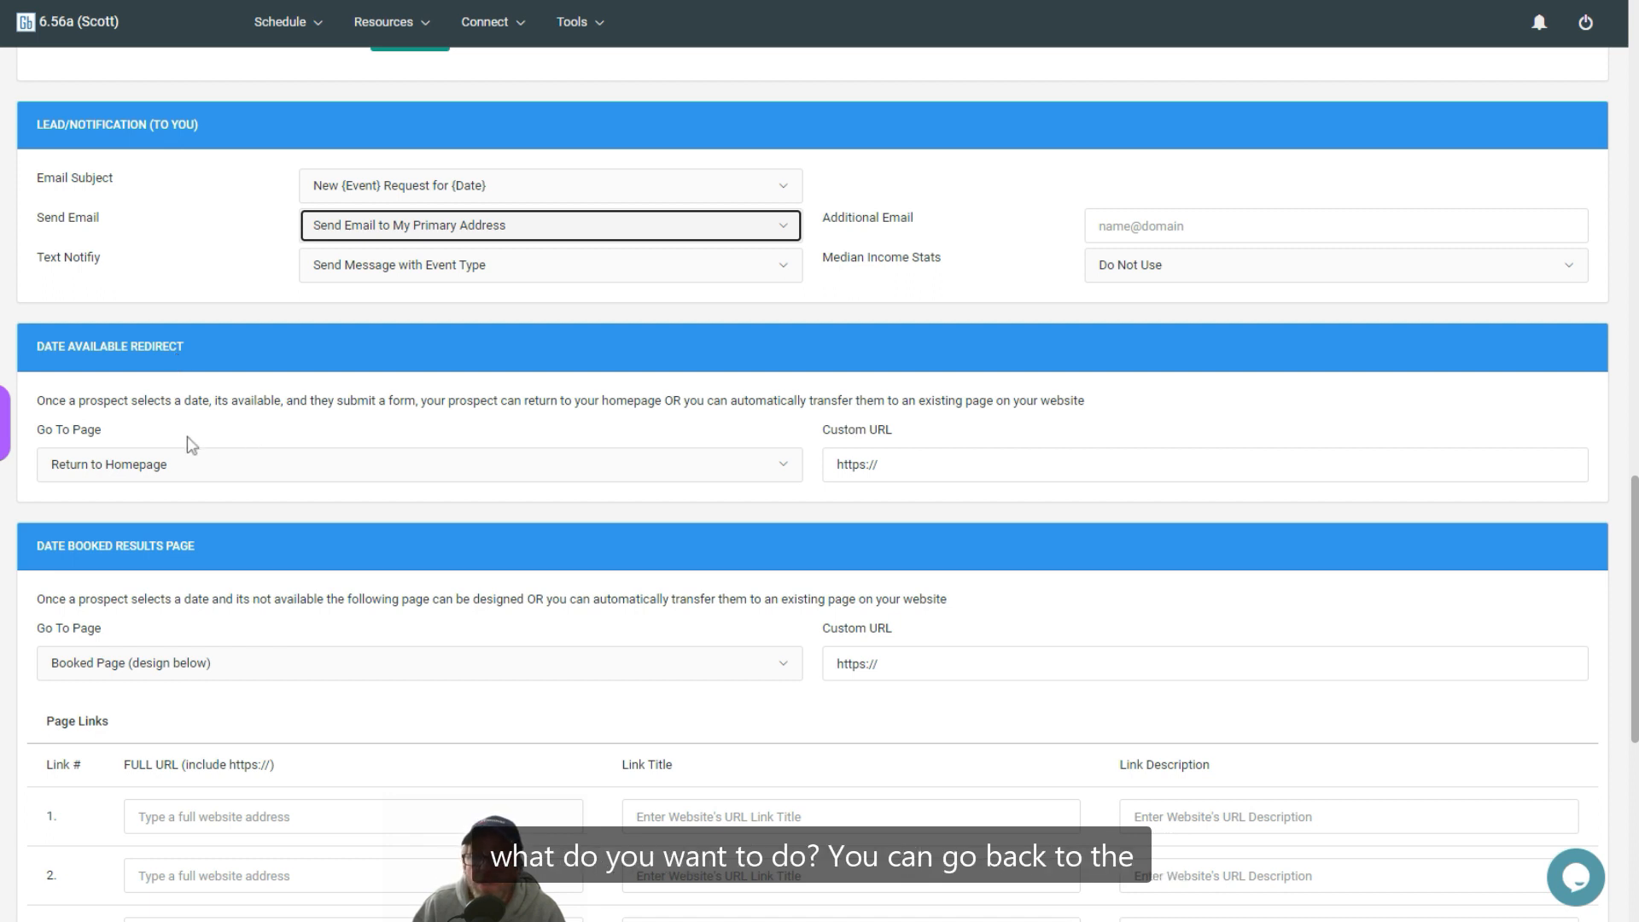
pyautogui.click(176, 475)
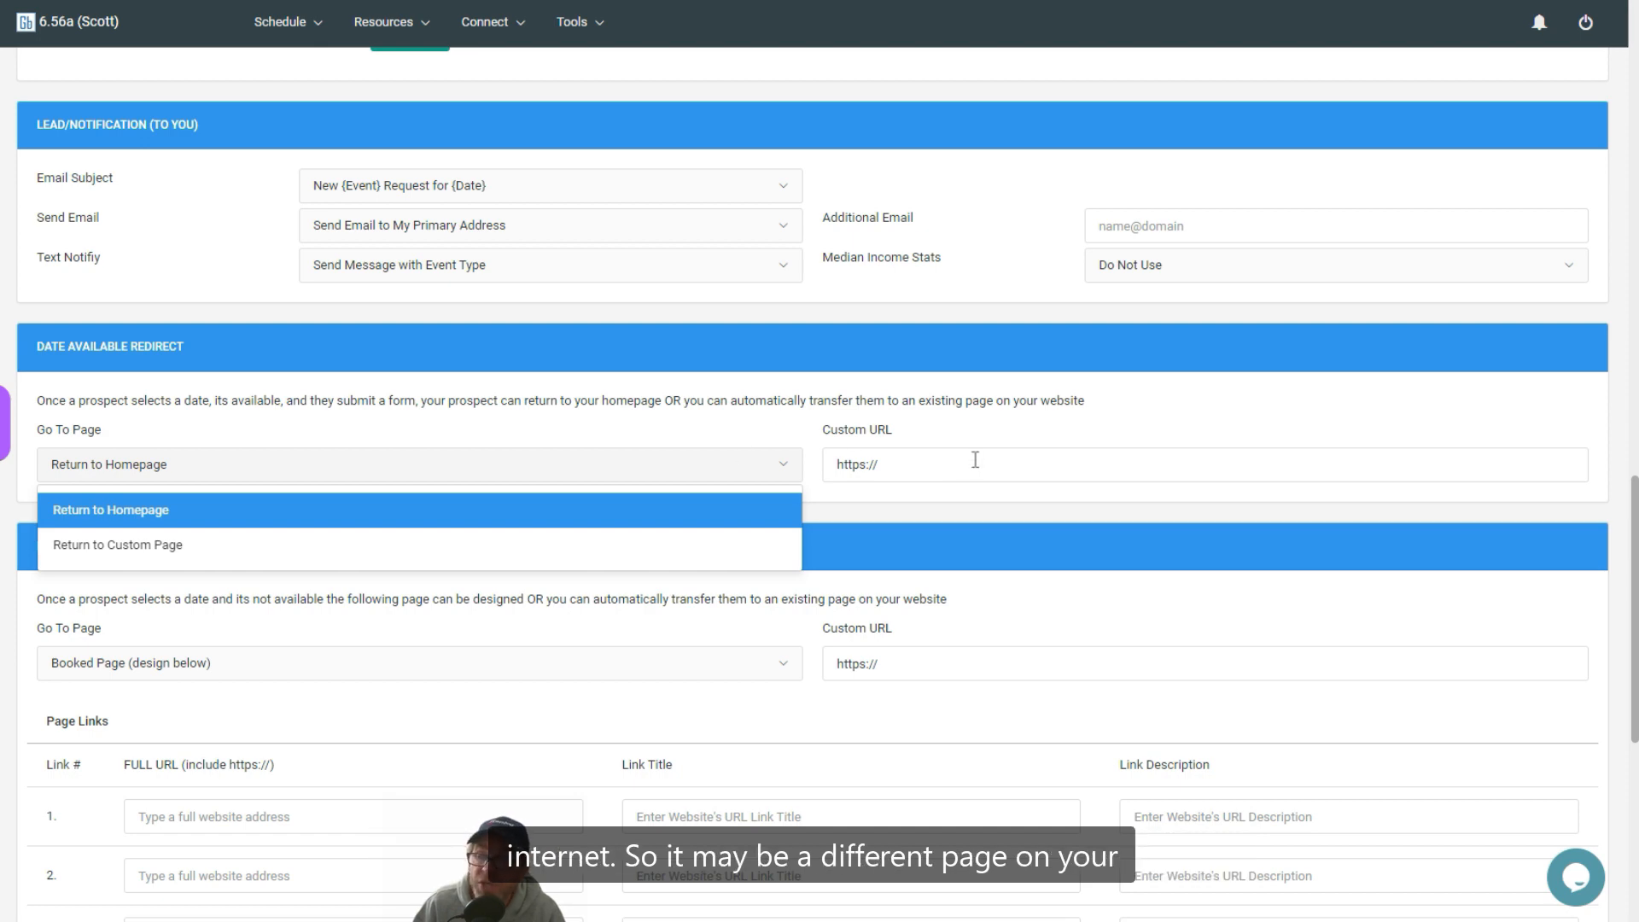
pyautogui.click(468, 419)
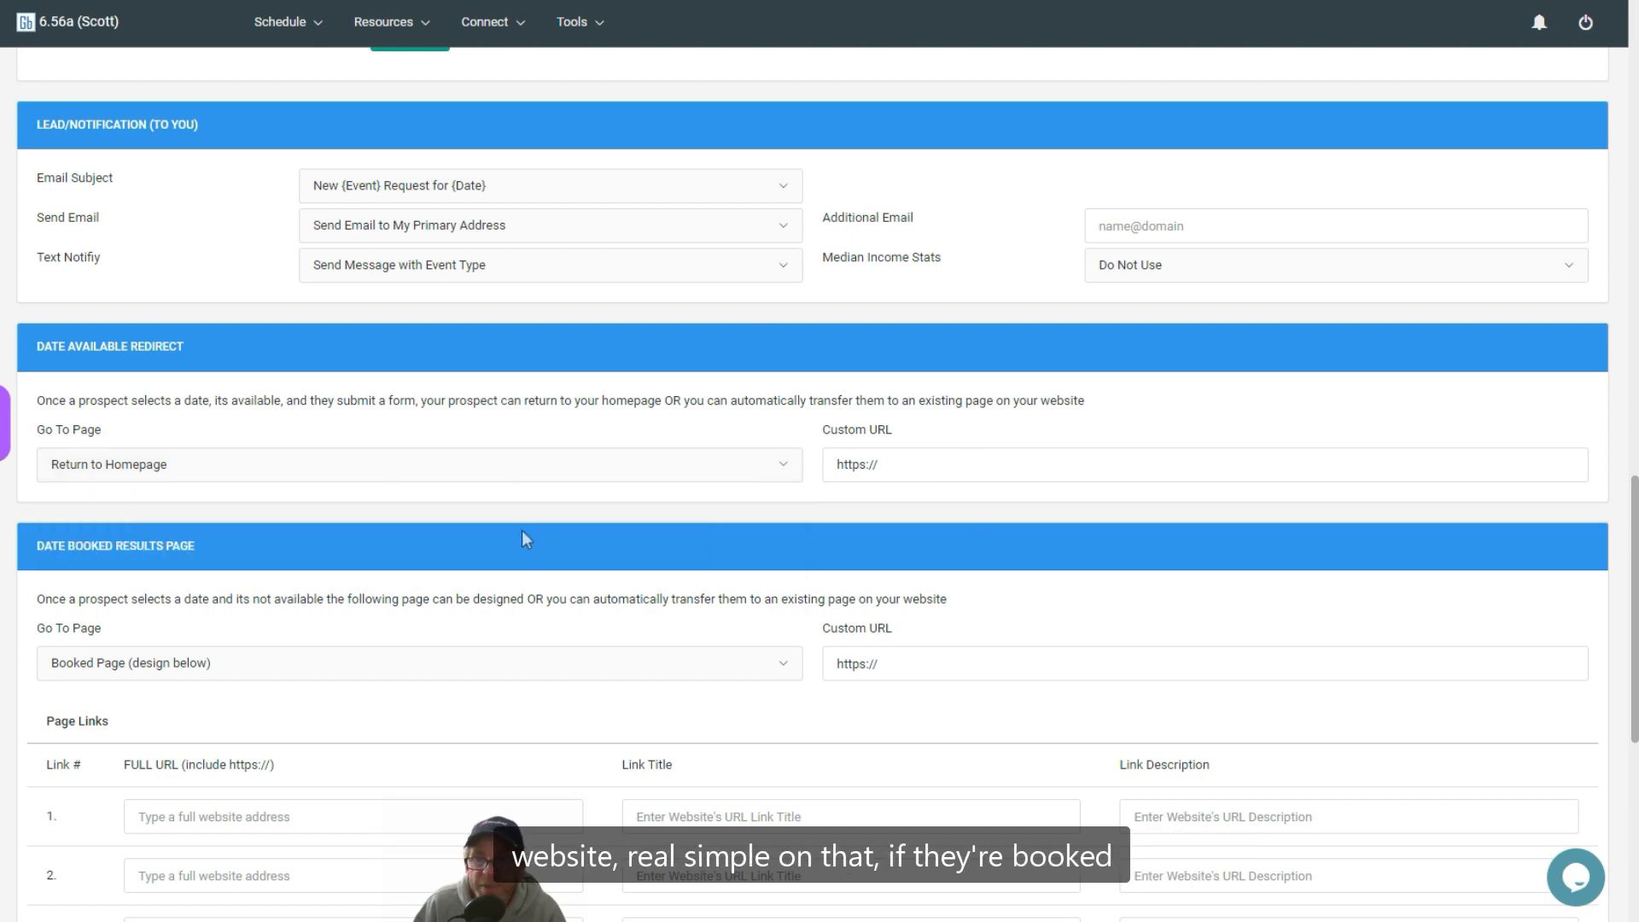
# Step: Set the Date Booked Results Page to Booked Page (design below) and save the Date Checker settings
pyautogui.scroll(-4, 523, 538)
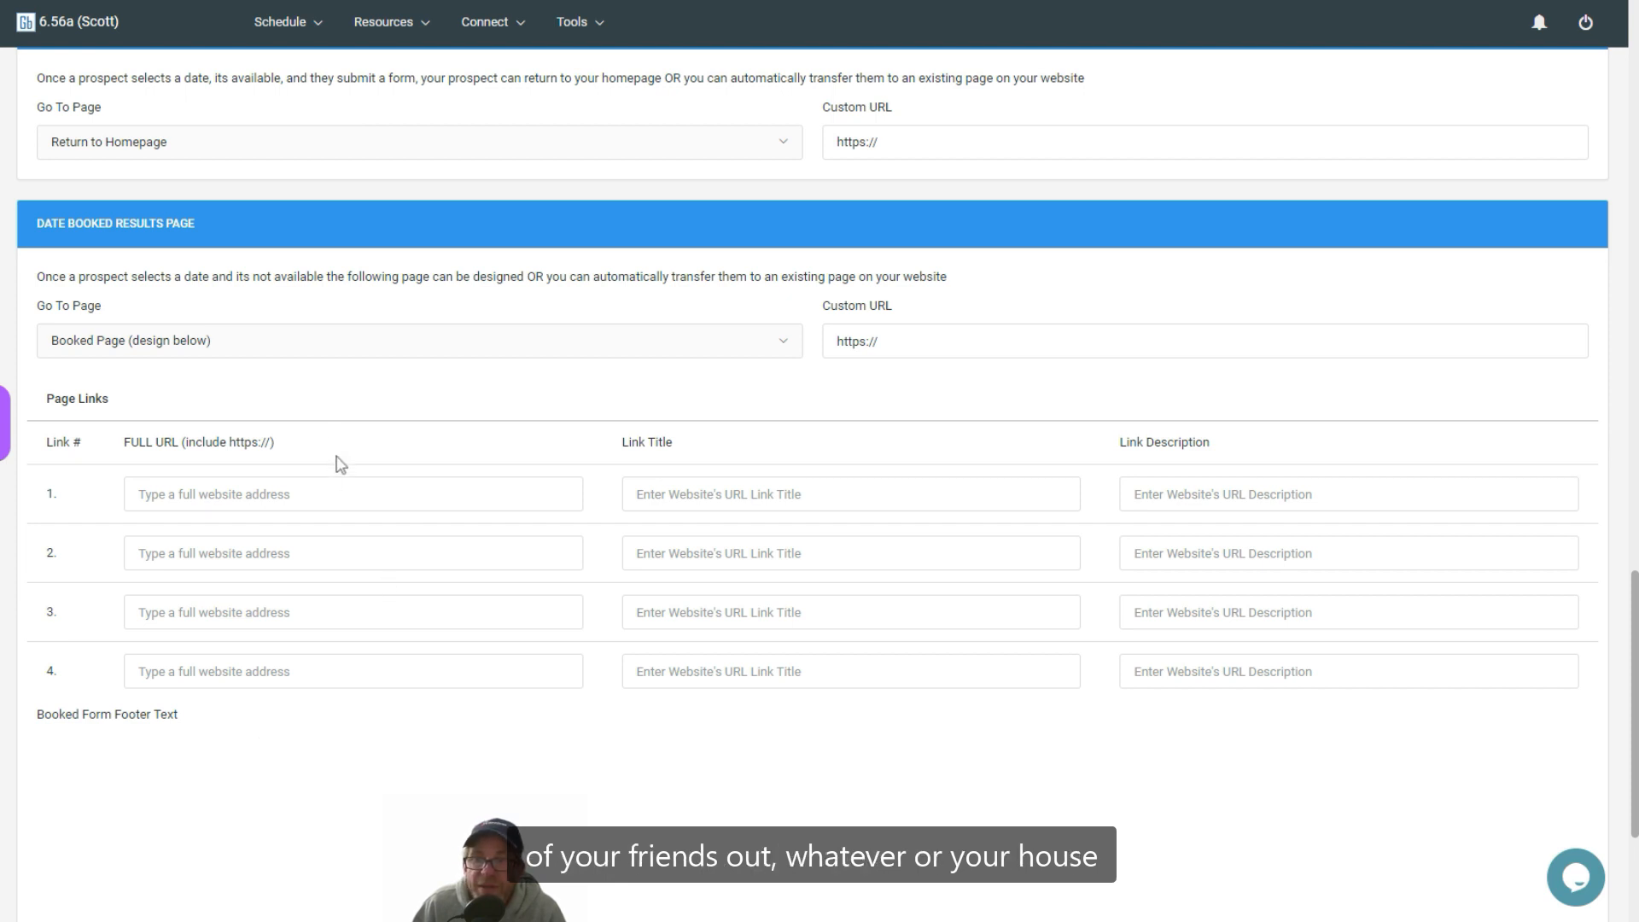
pyautogui.click(304, 355)
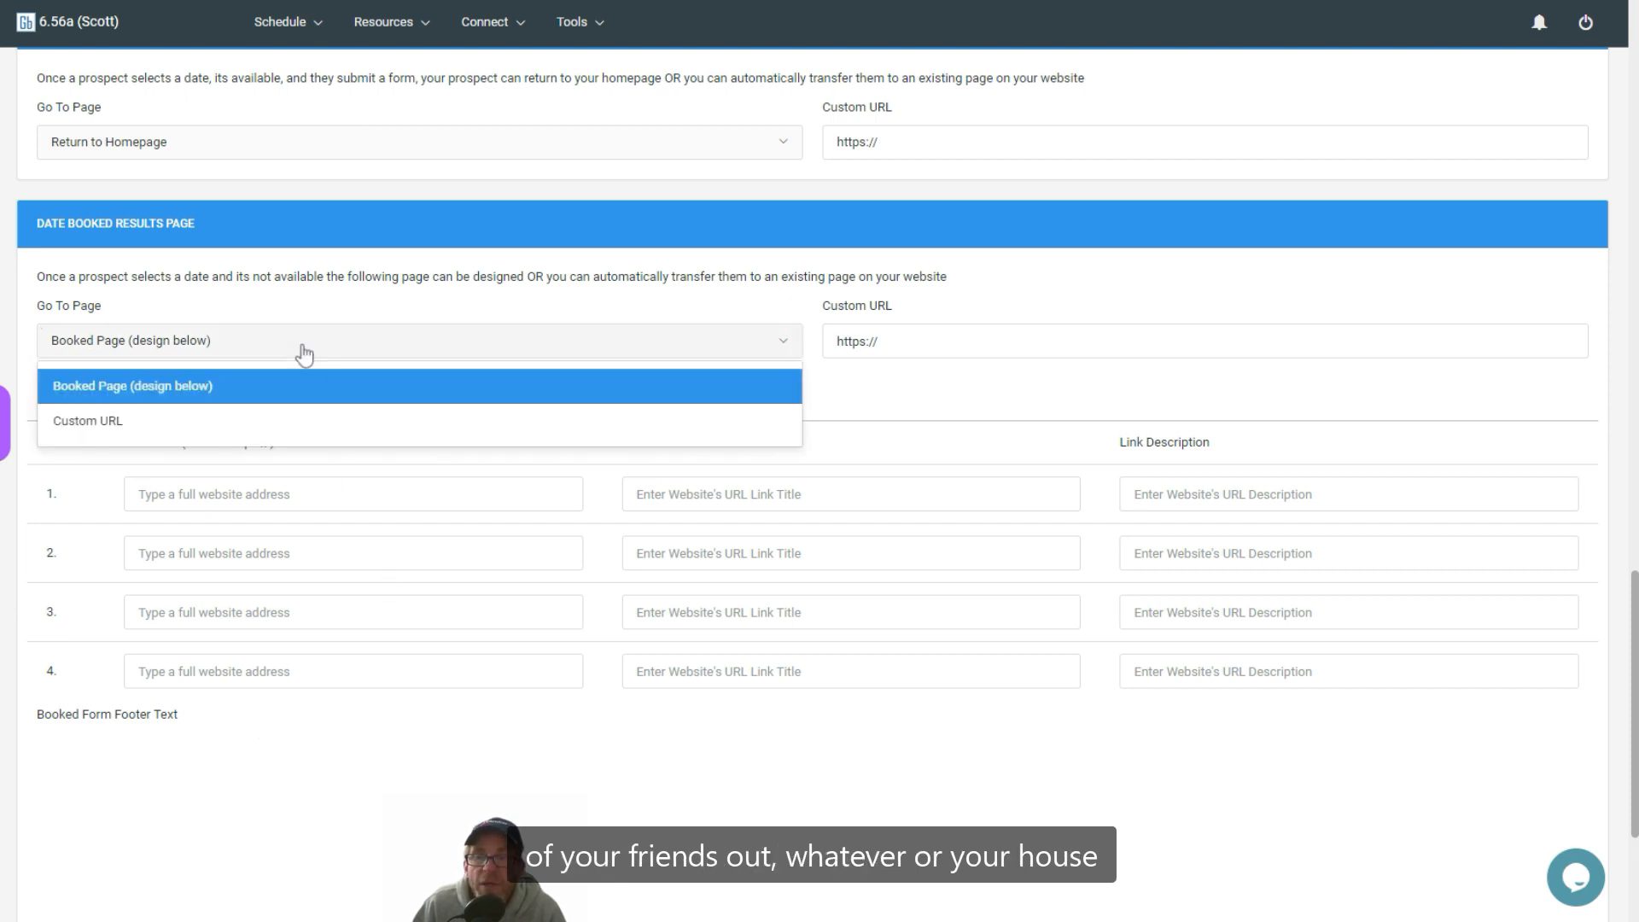
pyautogui.click(183, 424)
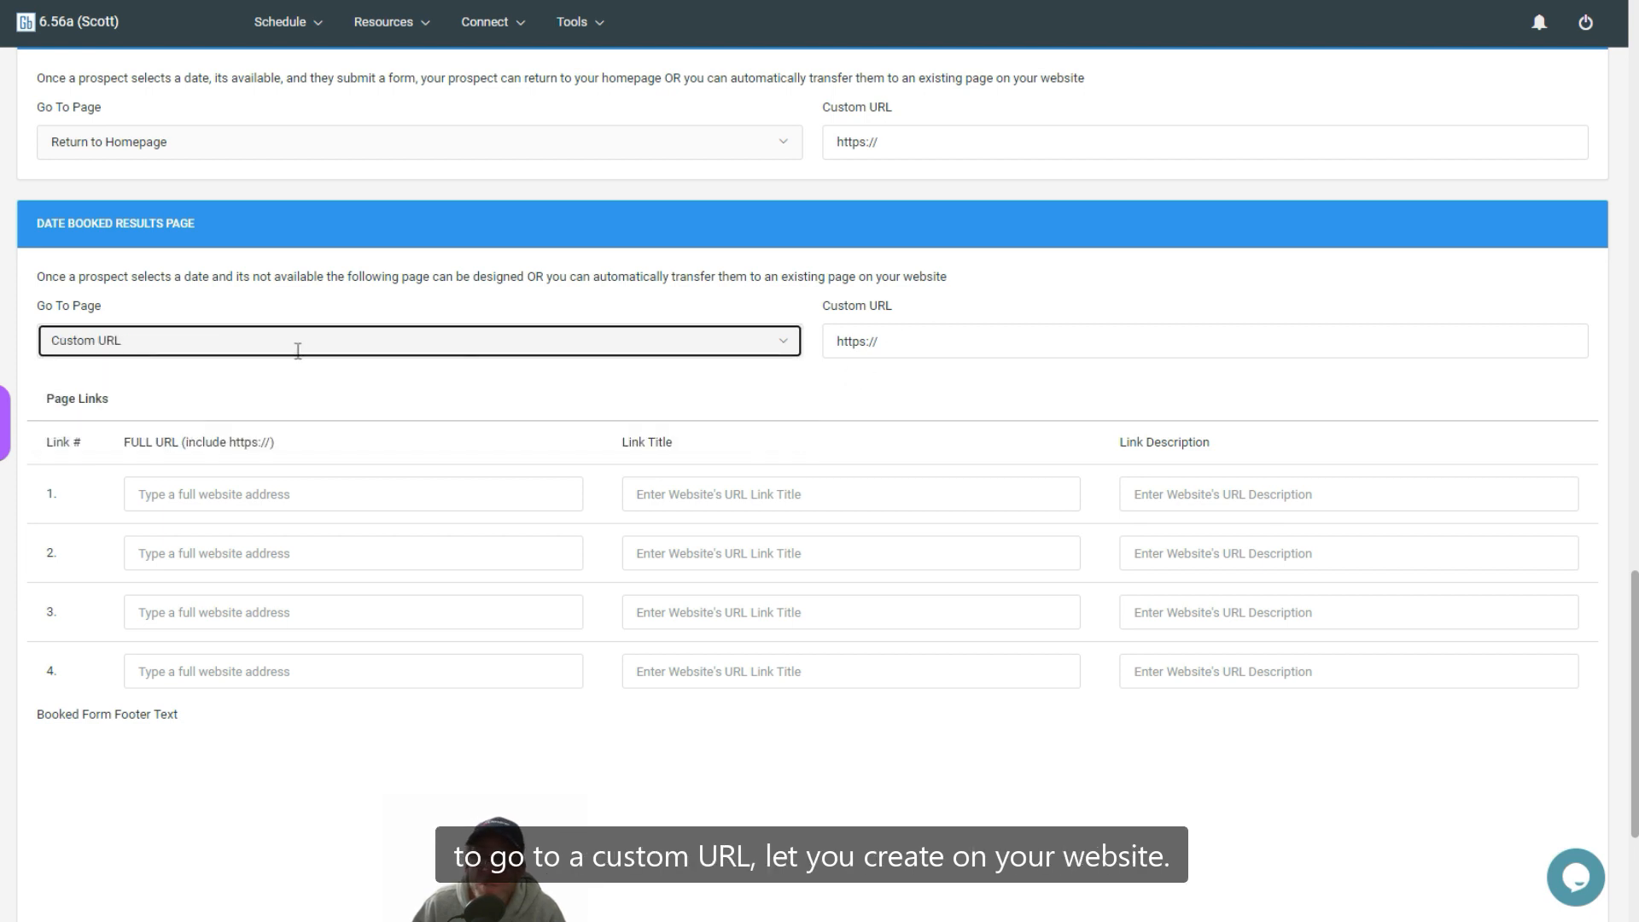
pyautogui.click(239, 348)
pyautogui.click(184, 391)
pyautogui.scroll(-3, 263, 387)
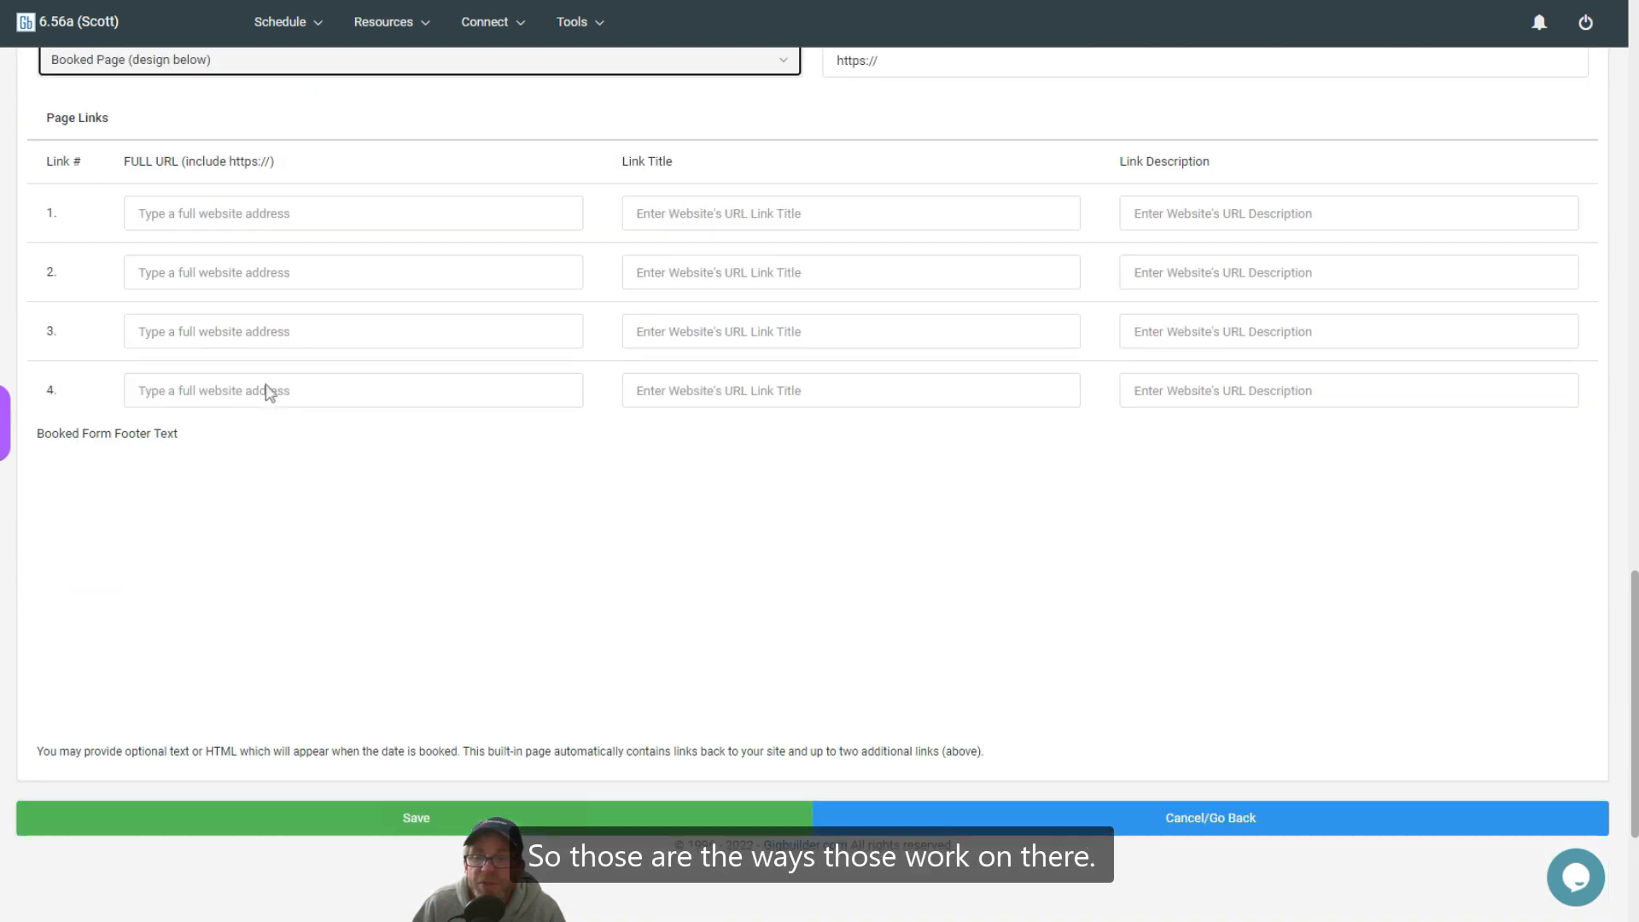
pyautogui.click(367, 817)
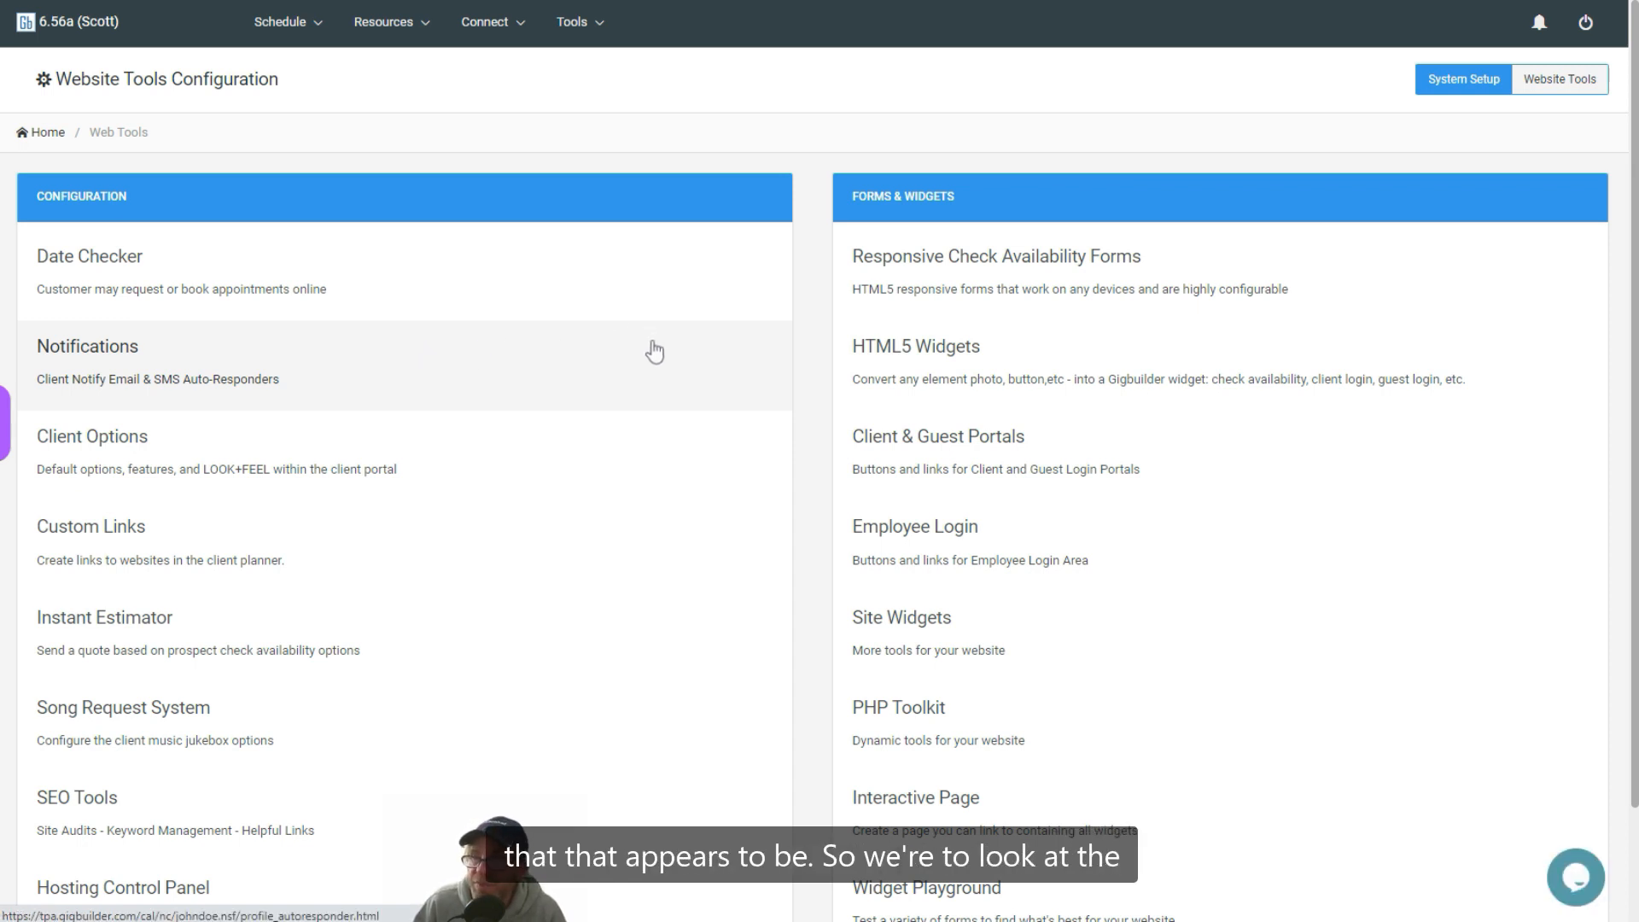
# Step: Open the Responsive Check Availability Forms and check January 16, 2023 with the Month/Day/Year responsive form
pyautogui.click(1037, 279)
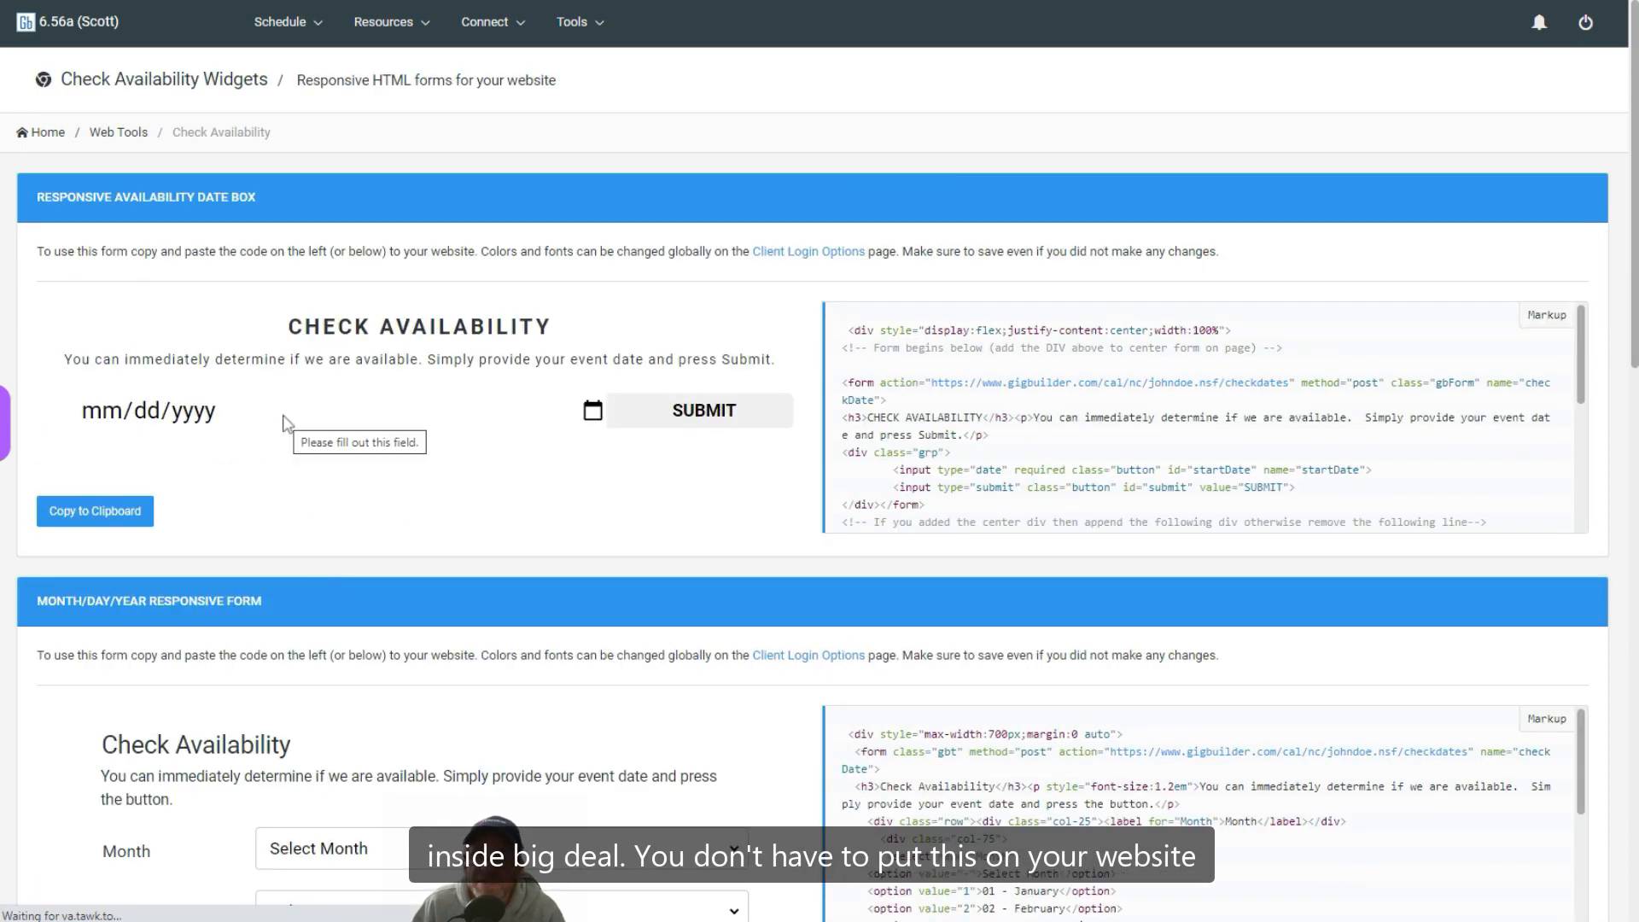
pyautogui.scroll(-4, 375, 515)
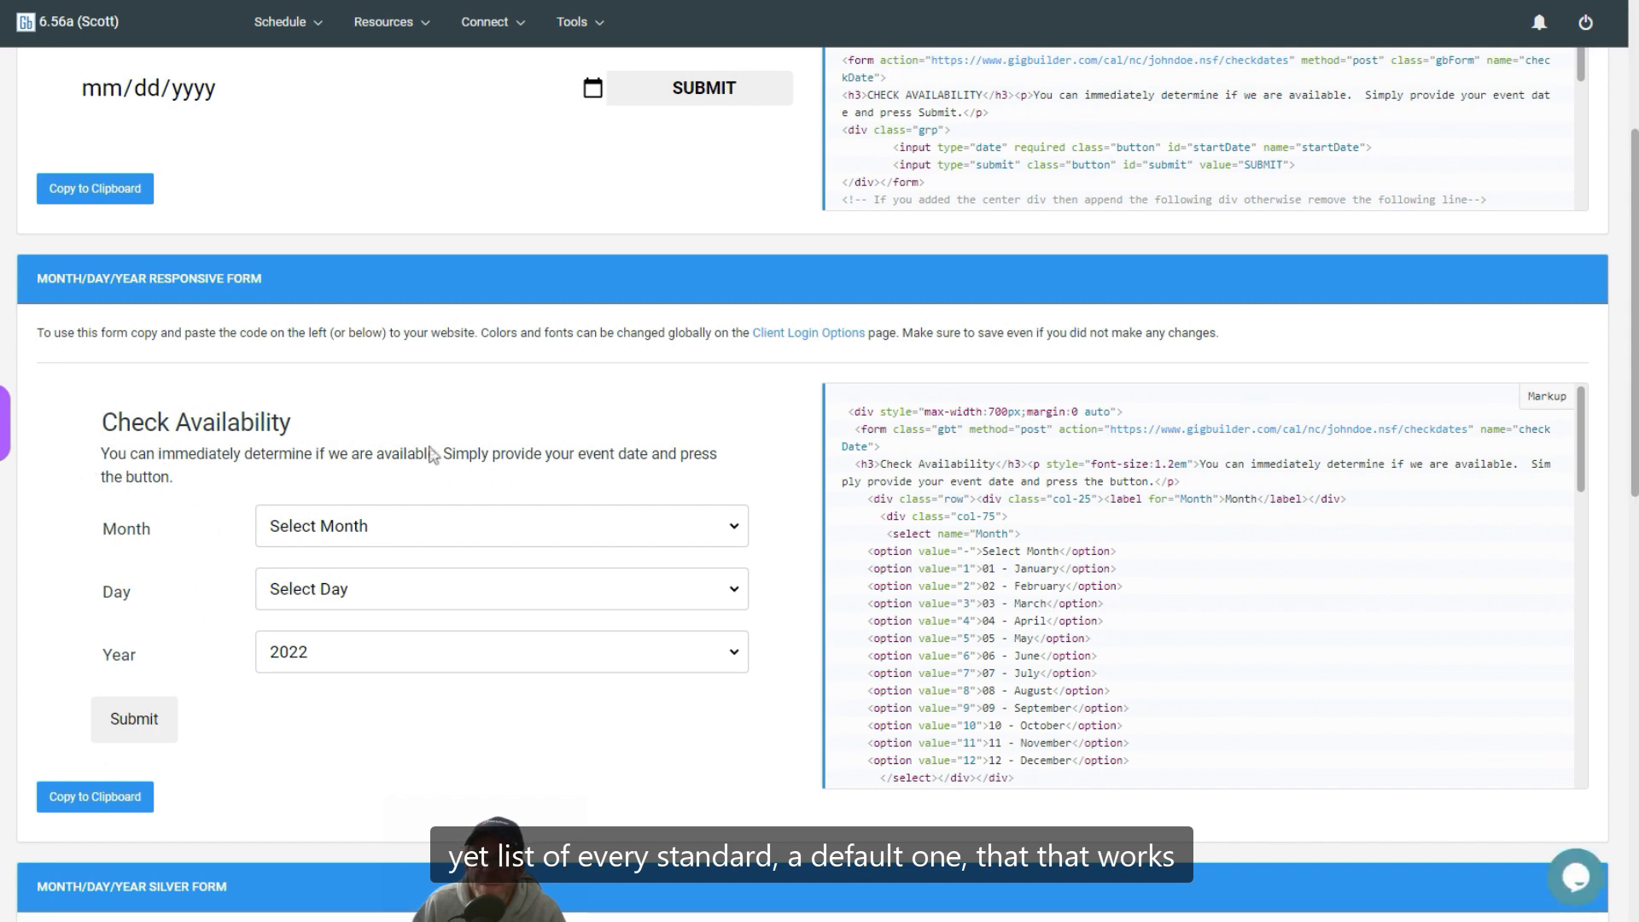
pyautogui.click(380, 515)
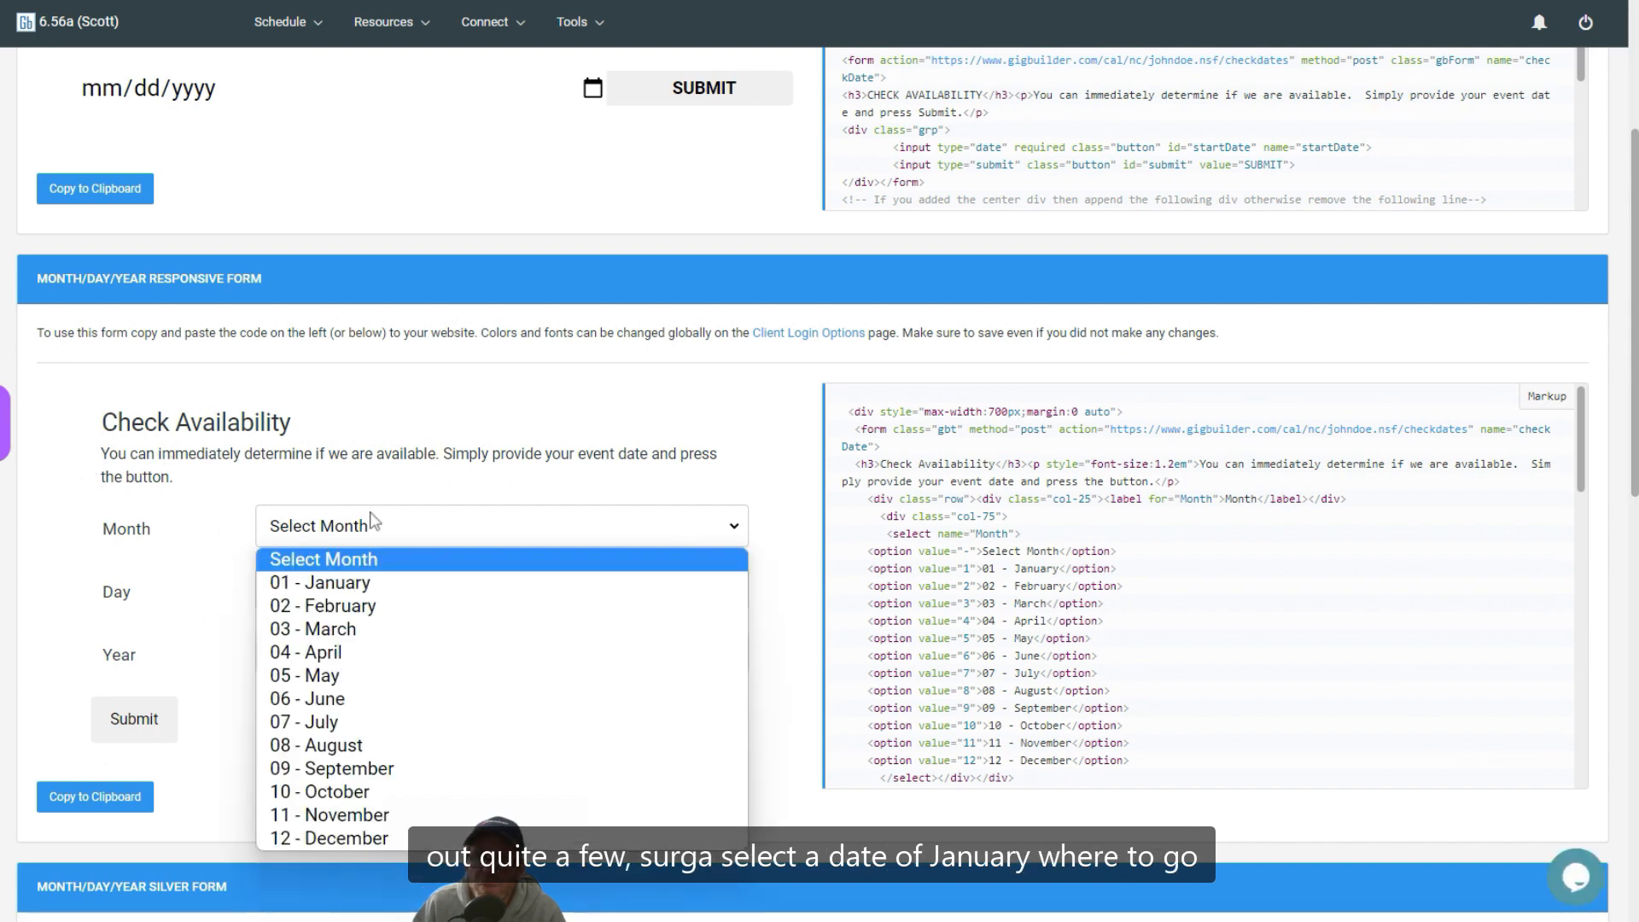
pyautogui.click(375, 583)
pyautogui.click(361, 589)
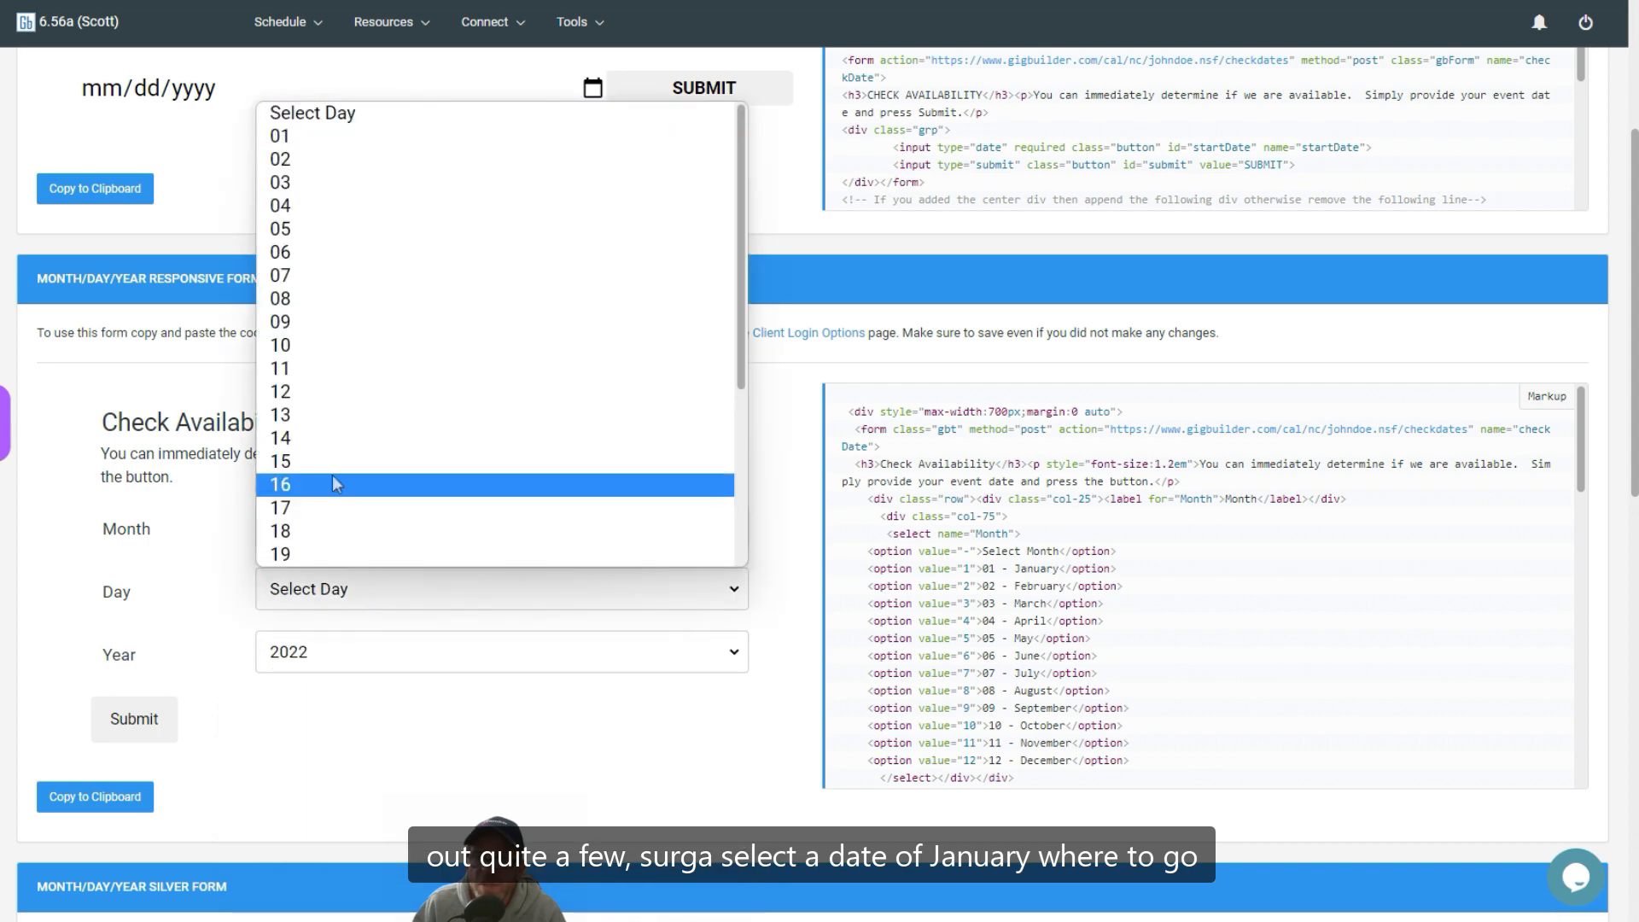
pyautogui.click(332, 478)
pyautogui.click(351, 663)
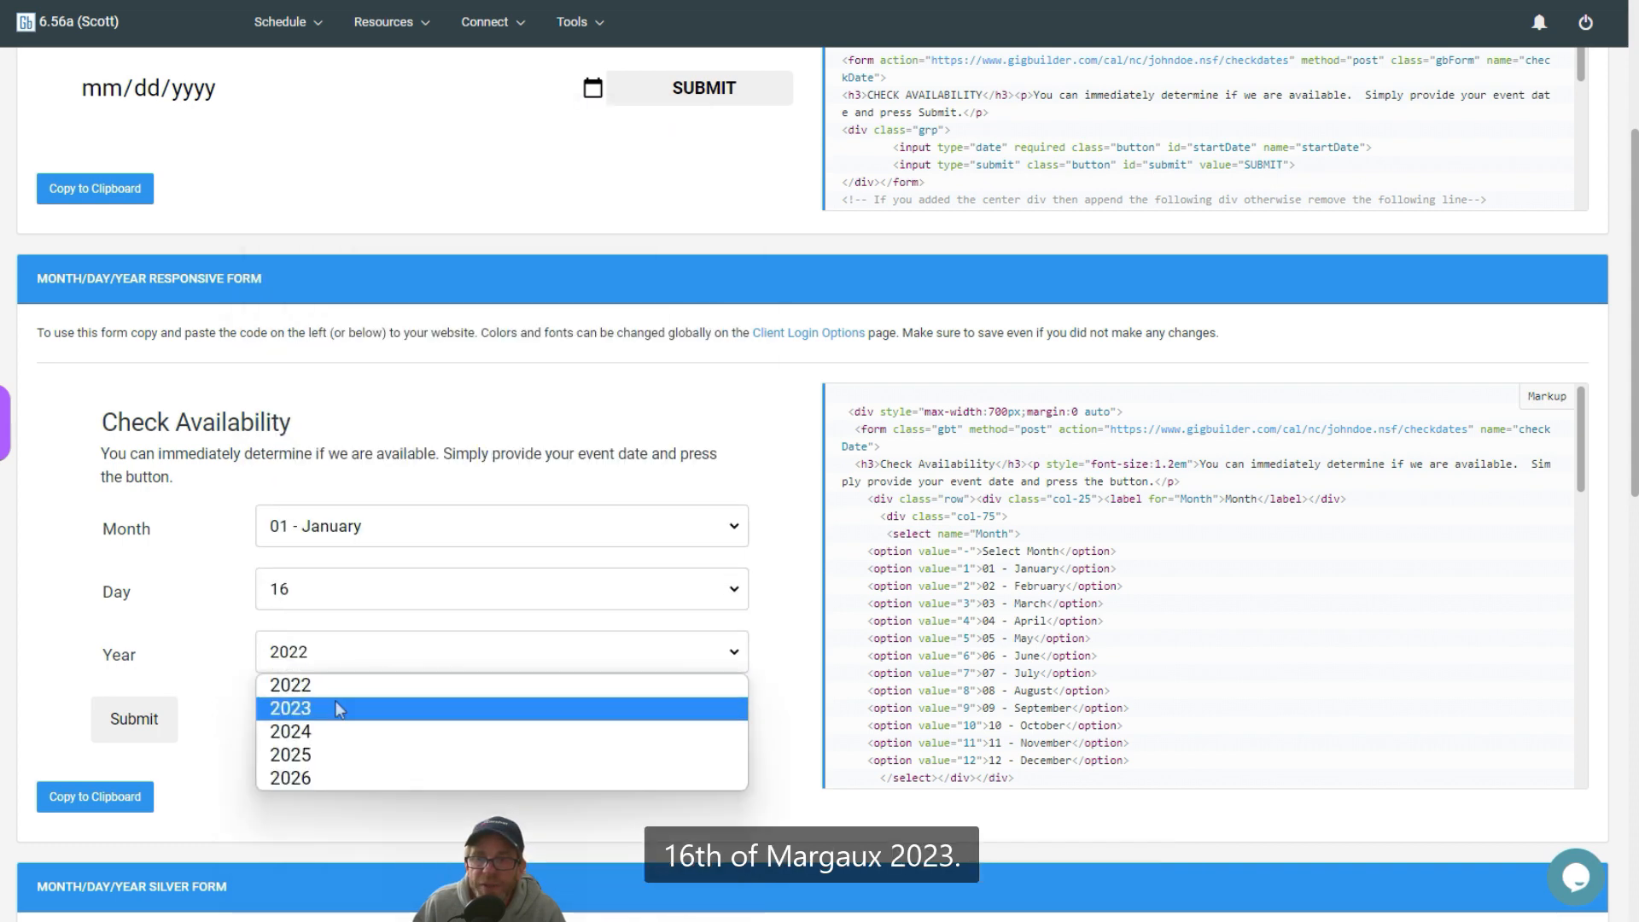
pyautogui.click(334, 708)
pyautogui.click(147, 727)
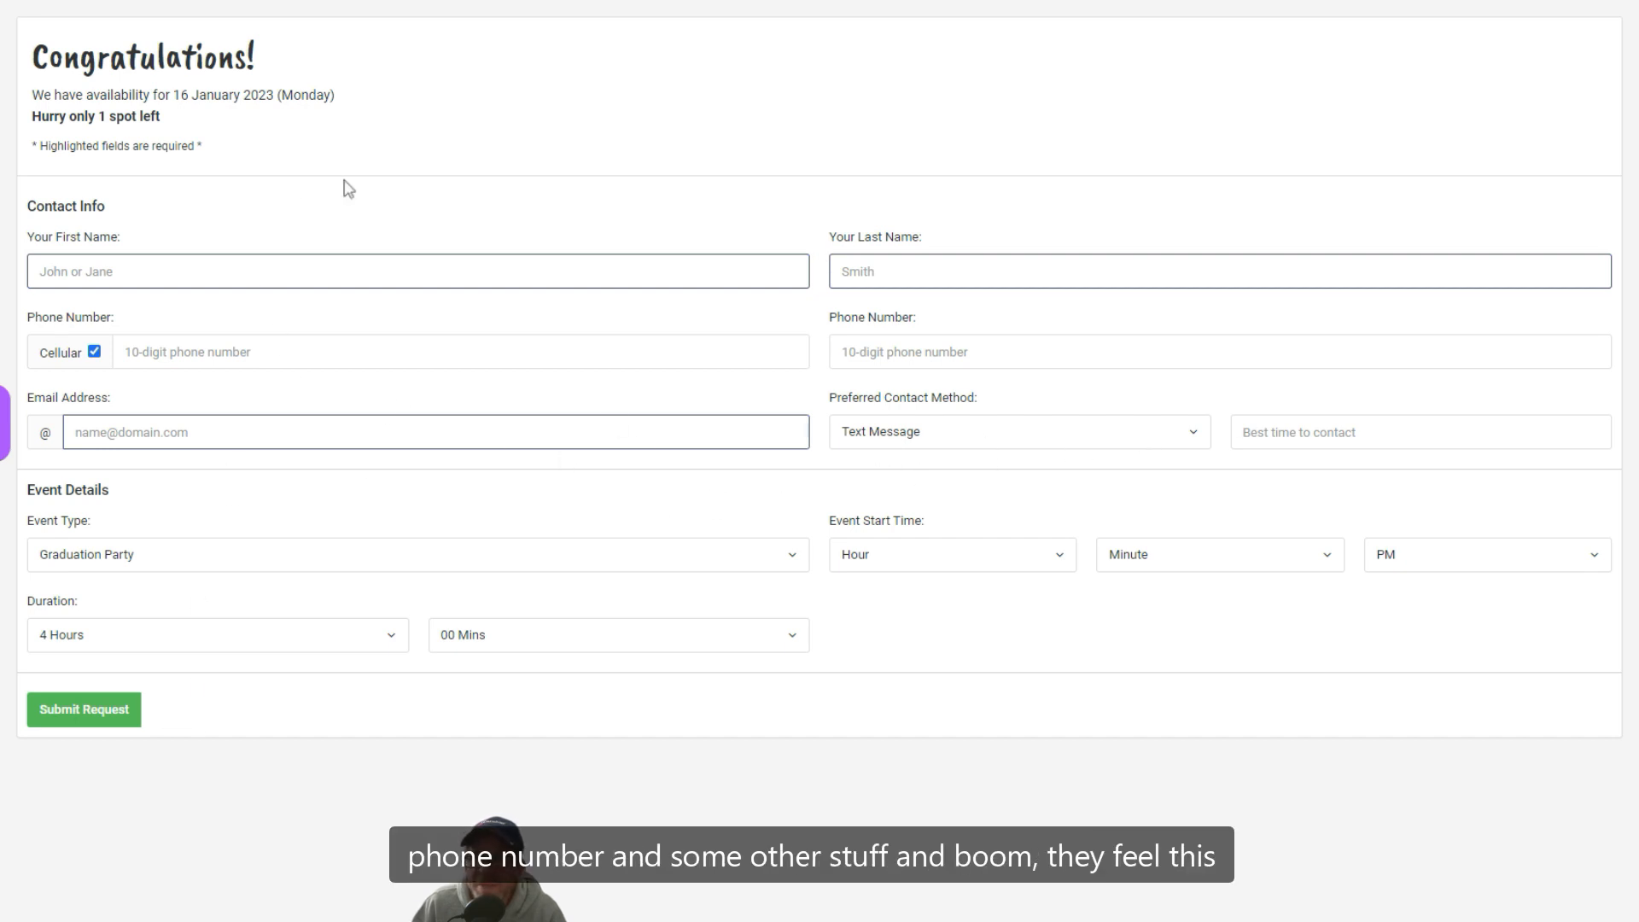
pyautogui.click(89, 711)
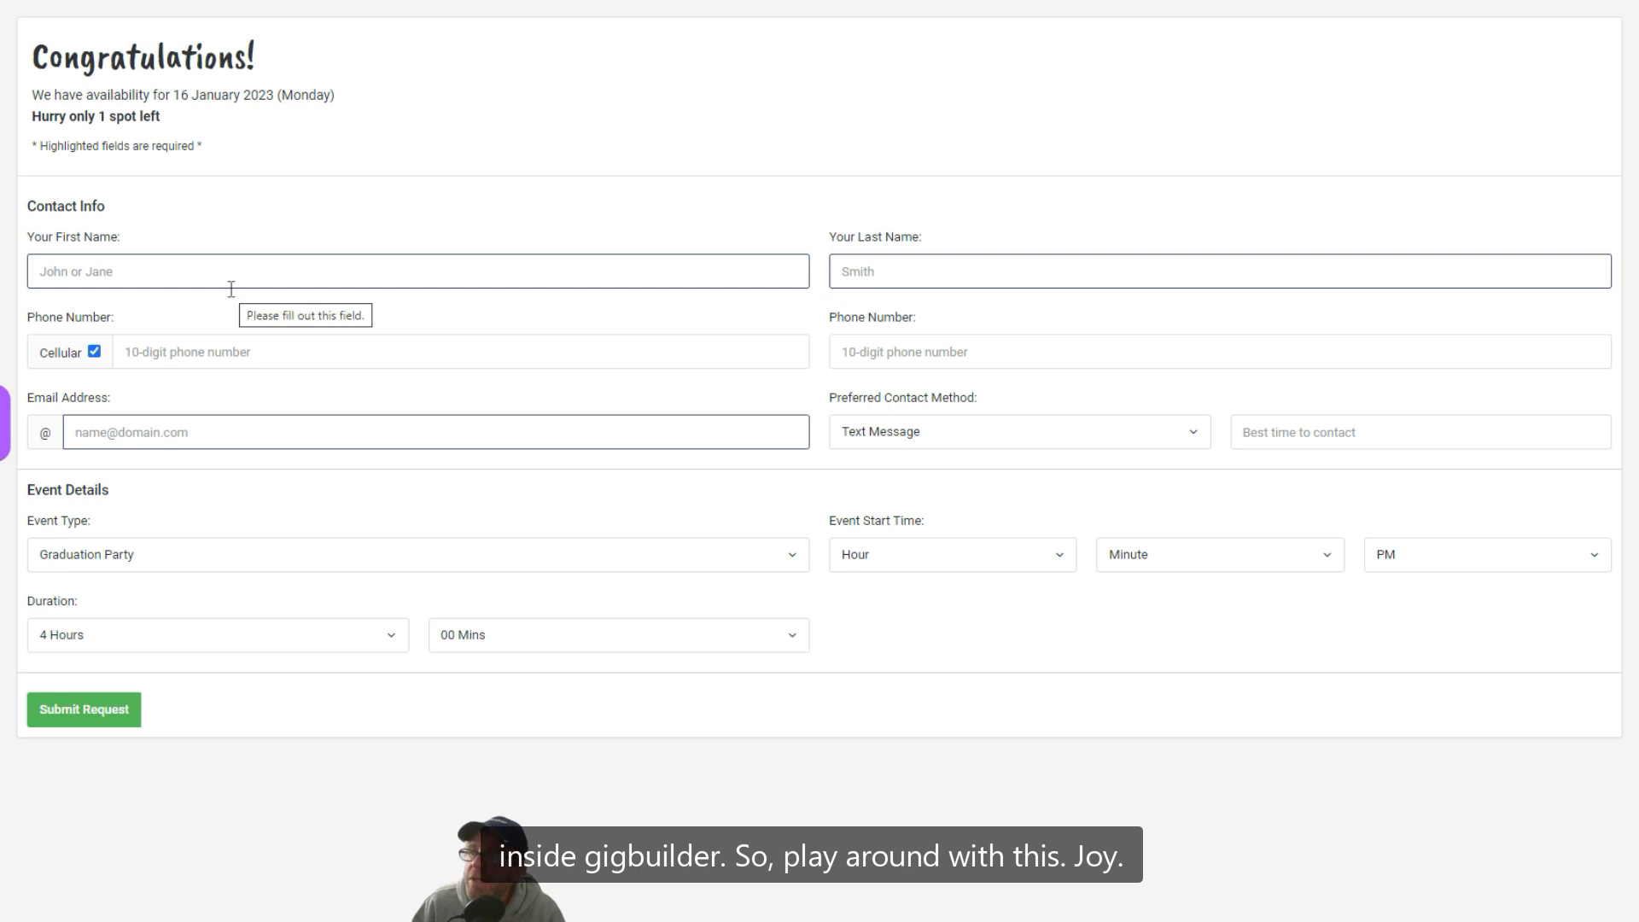